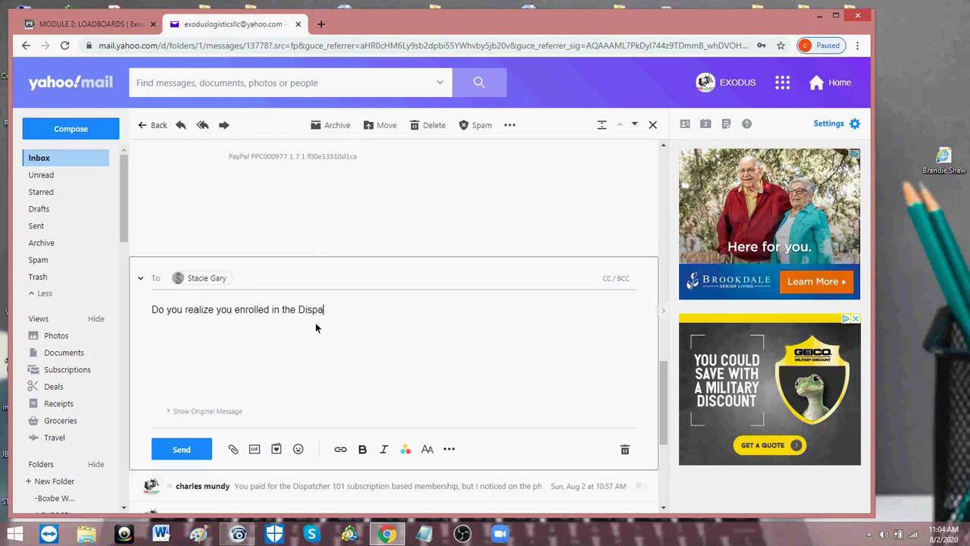
Finish the reply with "Dispatcher 101 Training not Freight Broker 101?", send it, and close the mailbox
text(101 Training not Fre)
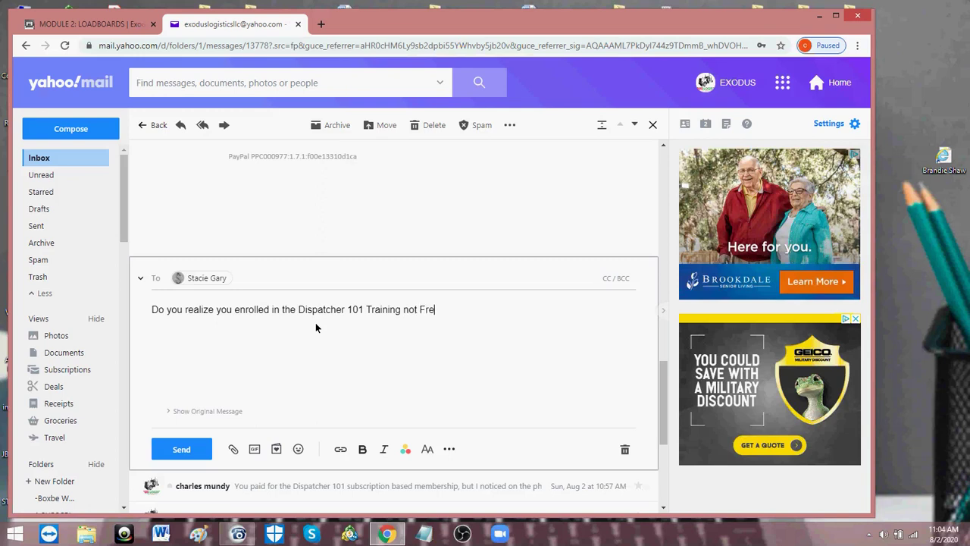
text(ight Broker 101?)
click(204, 449)
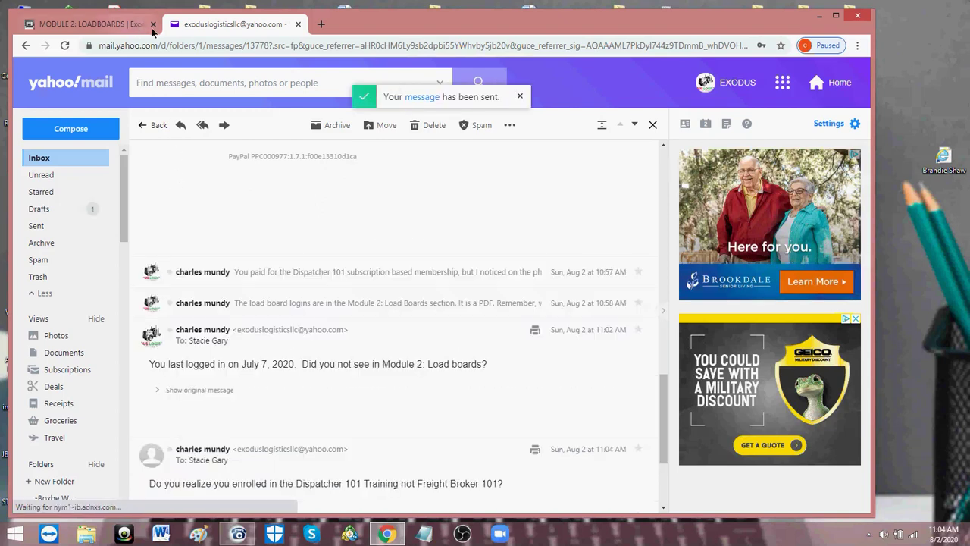
click(299, 25)
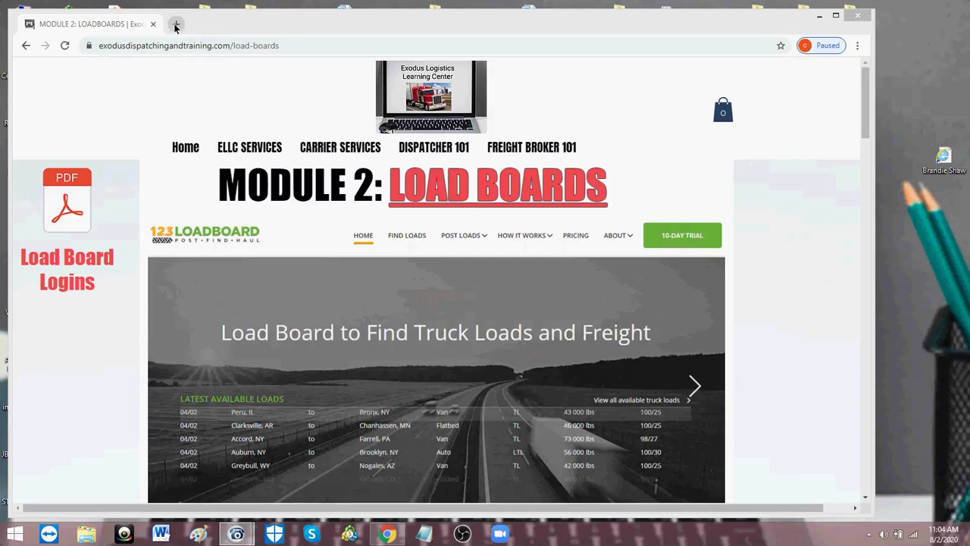
Open the Dispatcher 101 page of the training site and the bookmarked TRUCKERPATH load board in a separate tab
click(415, 147)
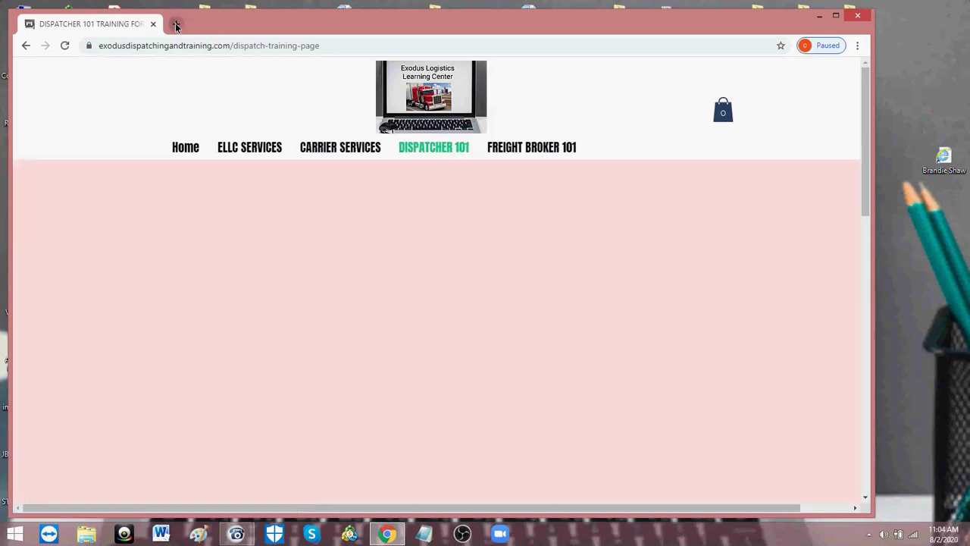
click(177, 27)
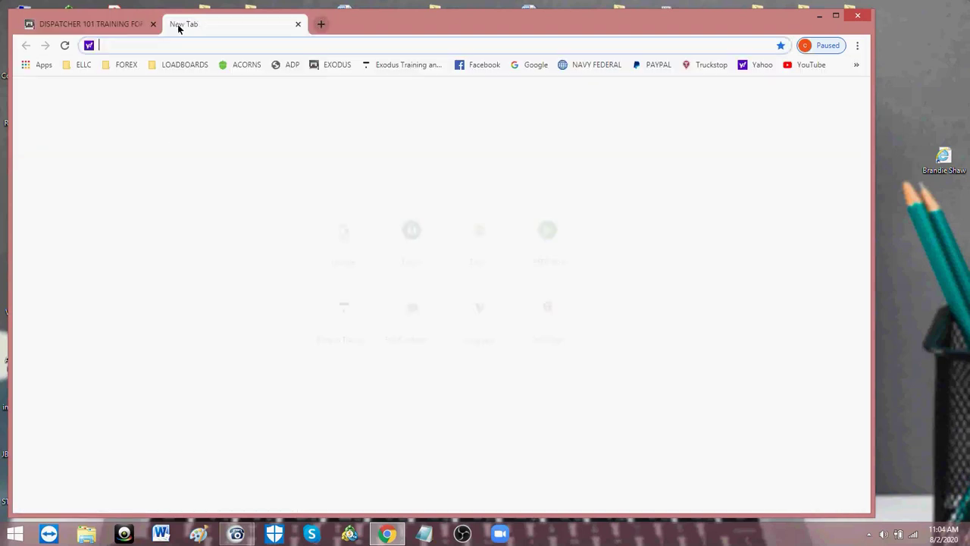
click(177, 70)
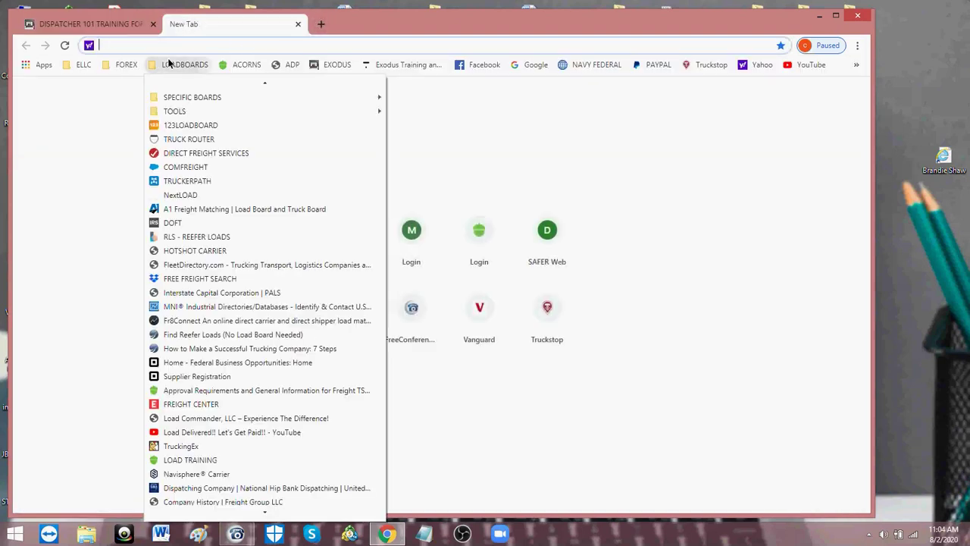
click(189, 180)
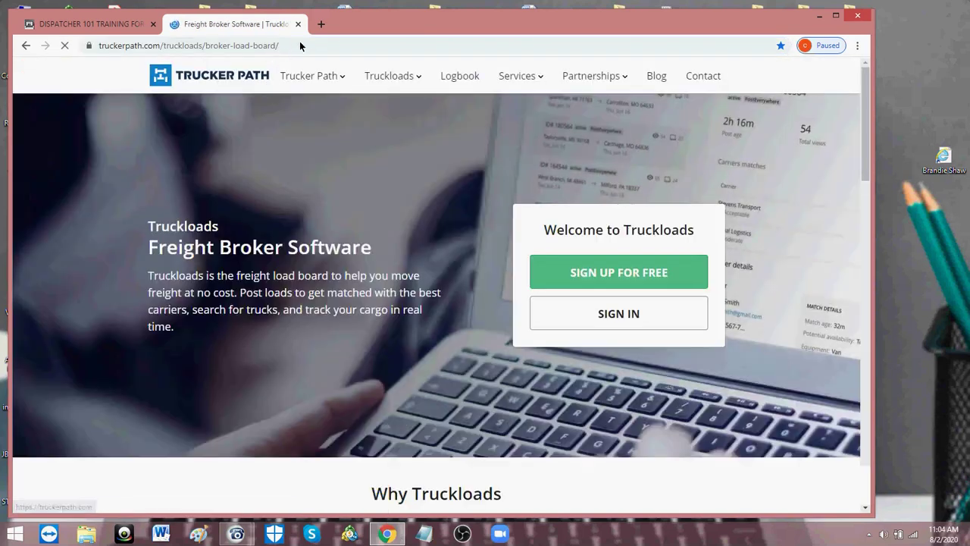
Open the bookmarked SAFER Web company lookup page in a new browser tab
click(320, 23)
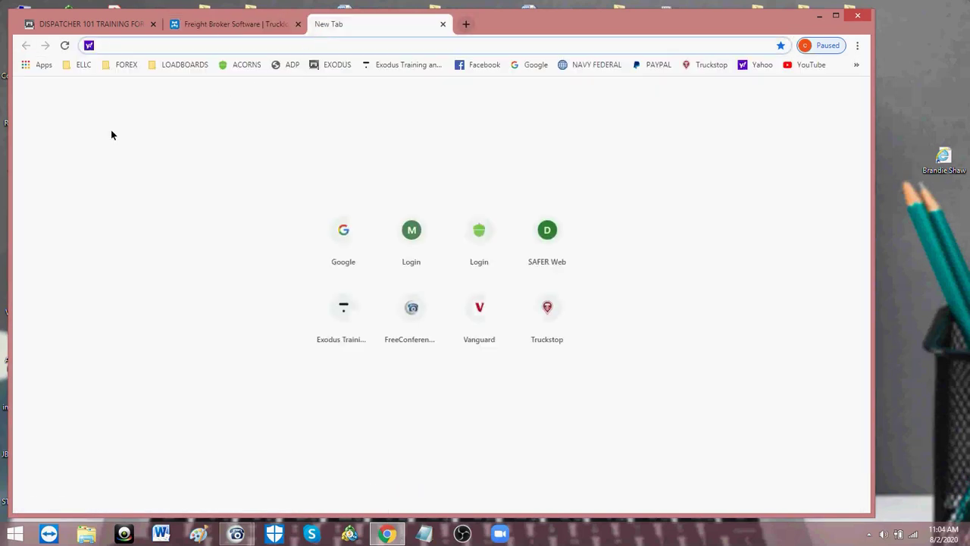
click(83, 66)
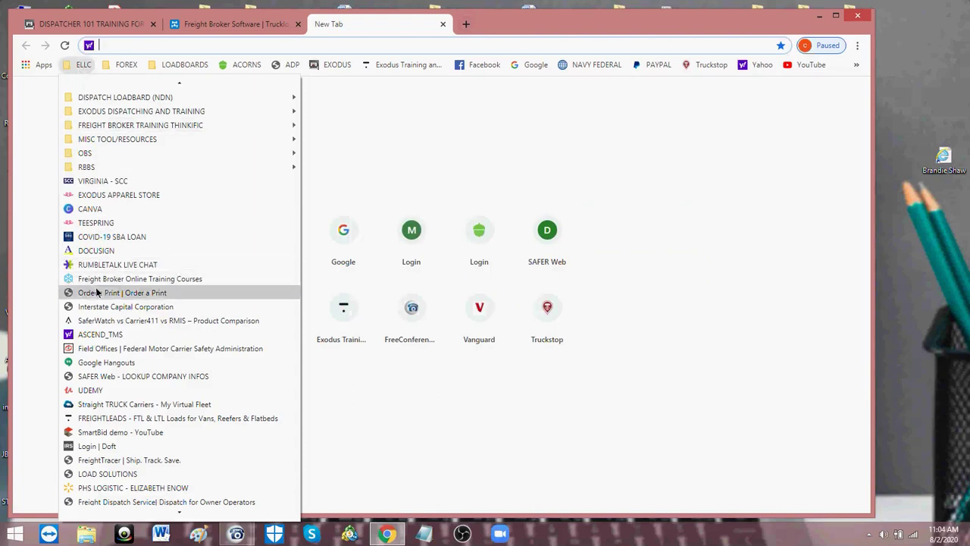
click(96, 377)
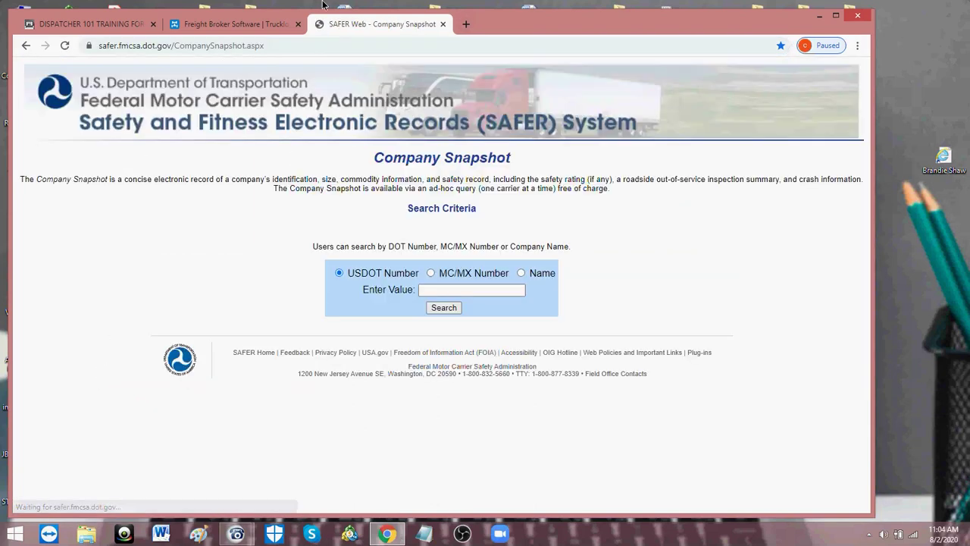
Search for "qui" in a new tab and open the suggested QUICK TRUCK SEARCH site at quicktransportsolutions.com
click(465, 26)
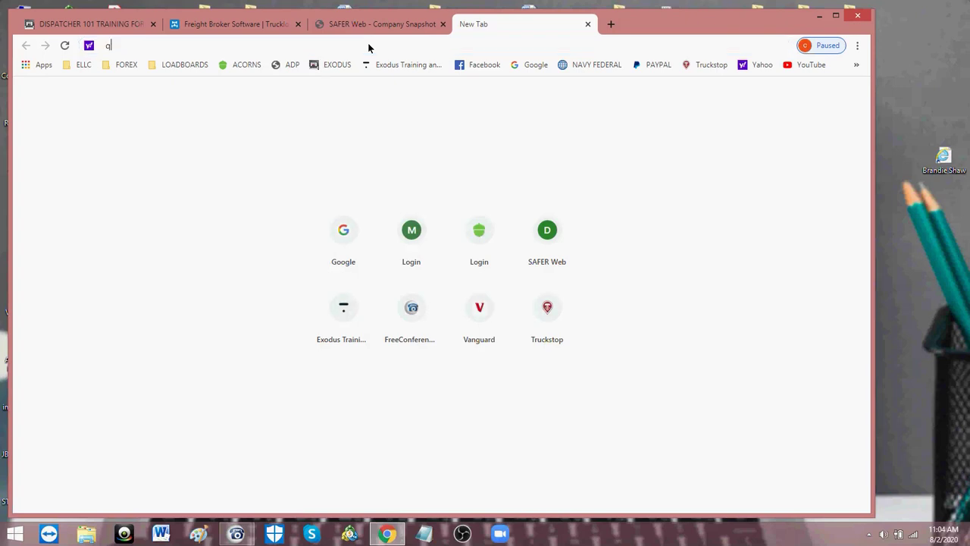
text(qui)
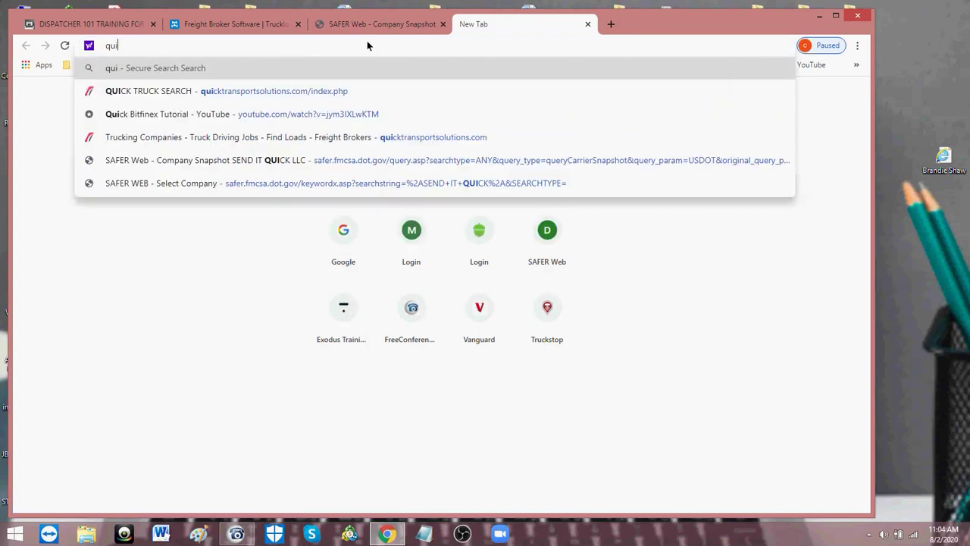
click(282, 91)
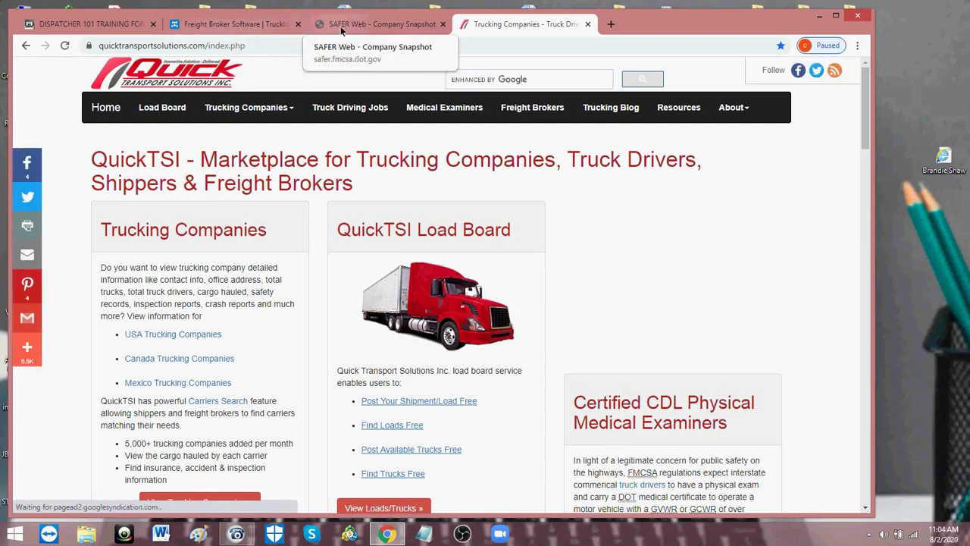
Open the bookmarked TruckersEdge load board in a new tab and log in to DAT with the saved credentials
click(610, 24)
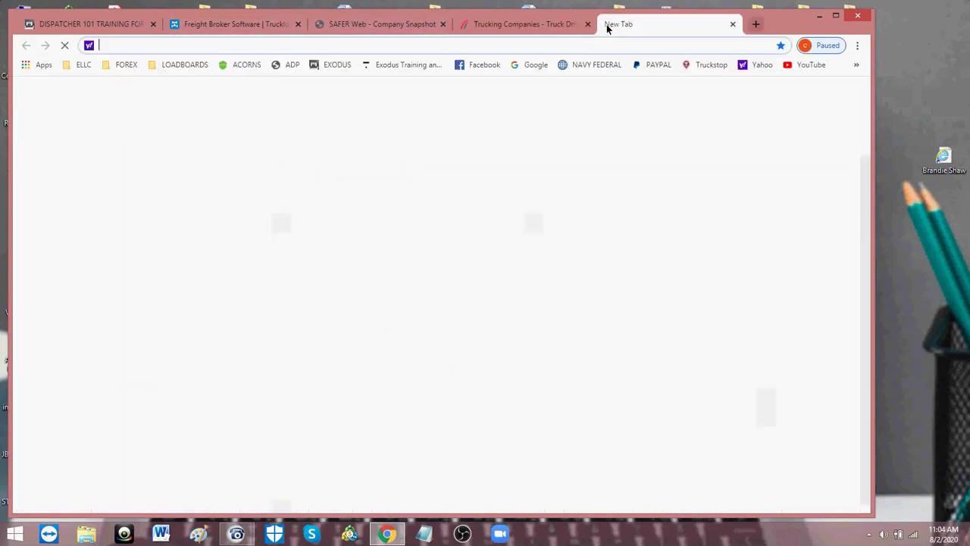
click(852, 68)
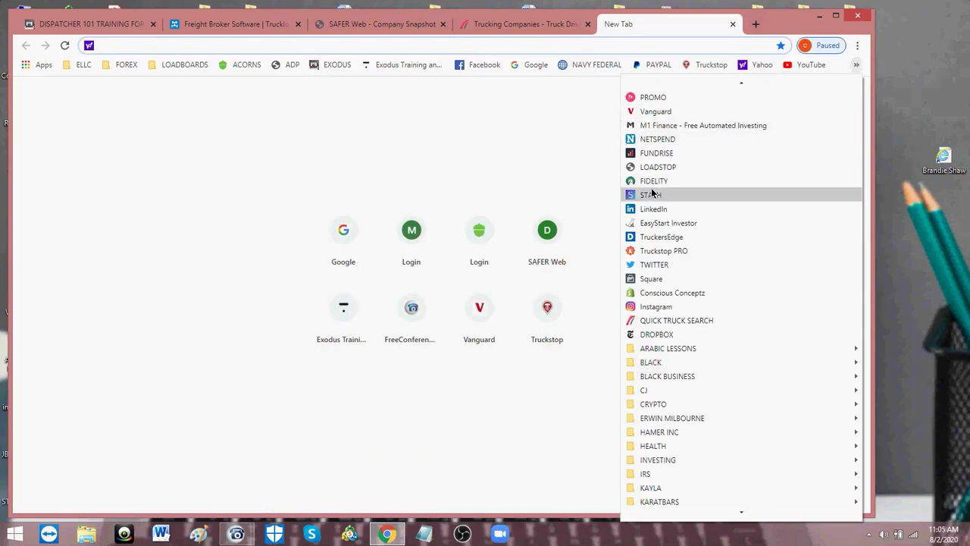
click(661, 236)
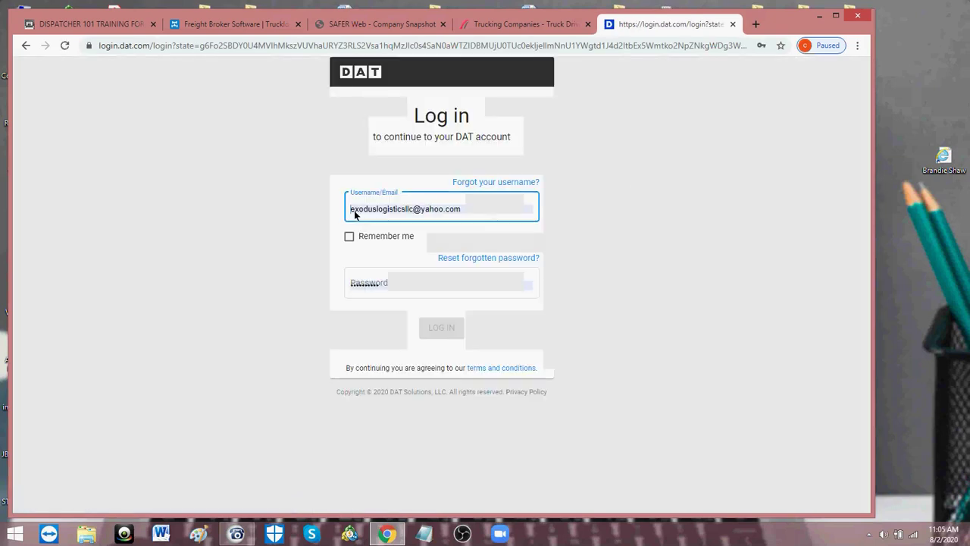
click(379, 262)
click(439, 337)
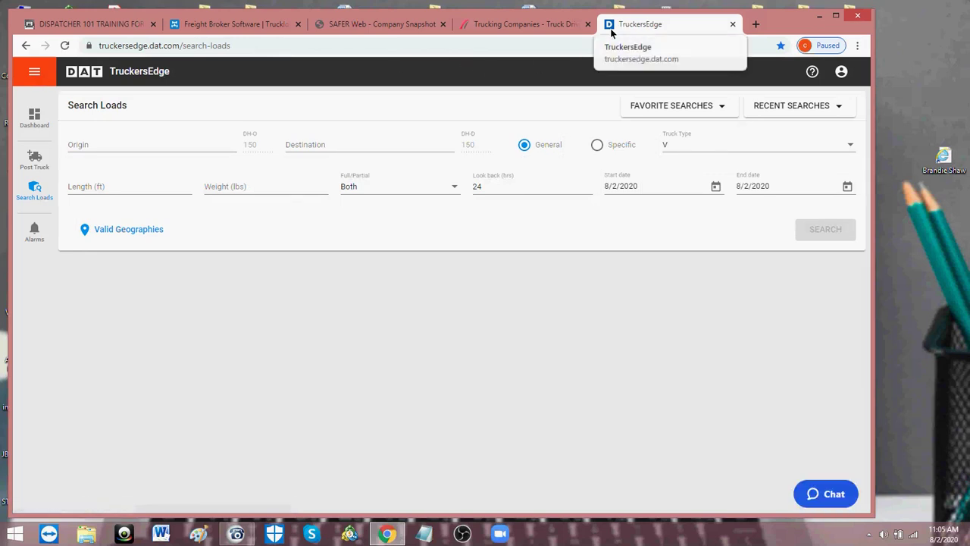
Open the DAT Directory from the TruckersEdge tools and choose to research new business partners
click(35, 74)
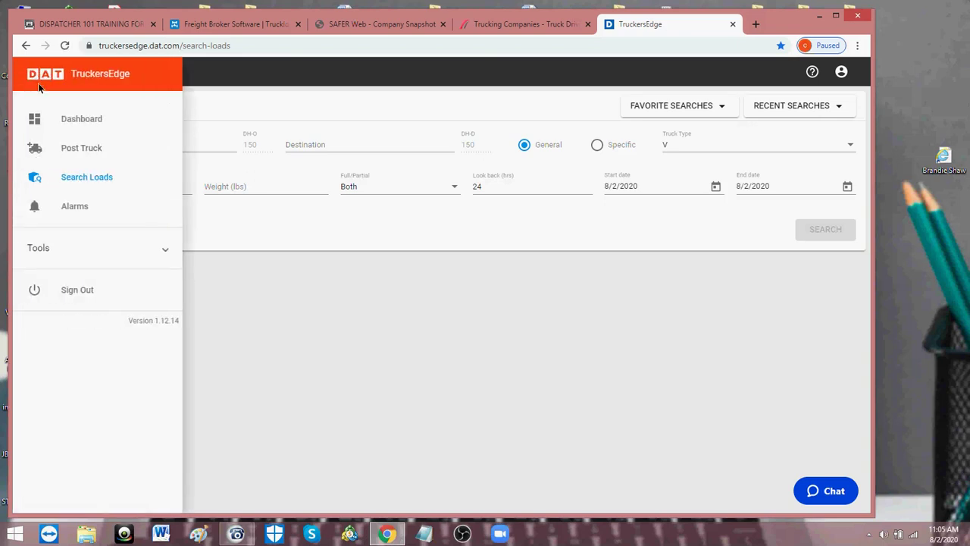
click(66, 250)
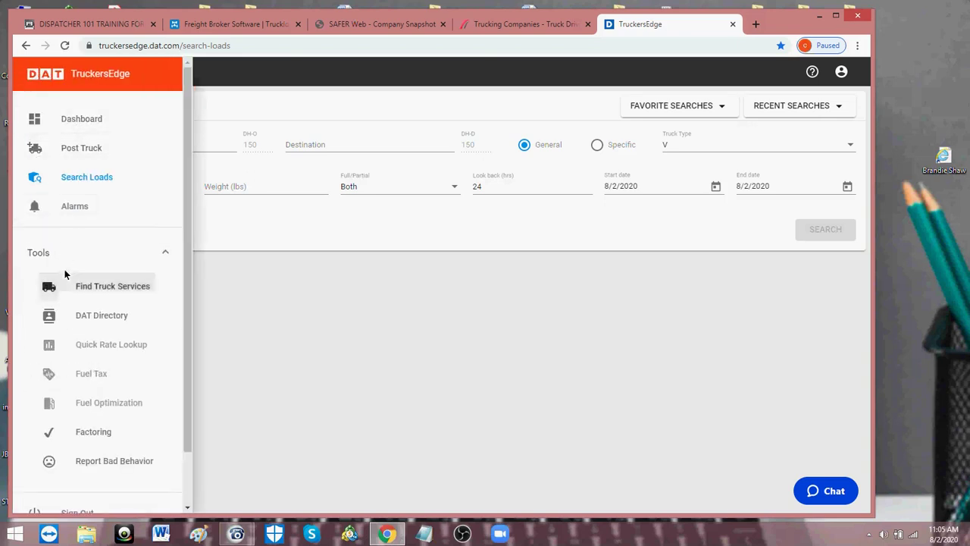
click(100, 321)
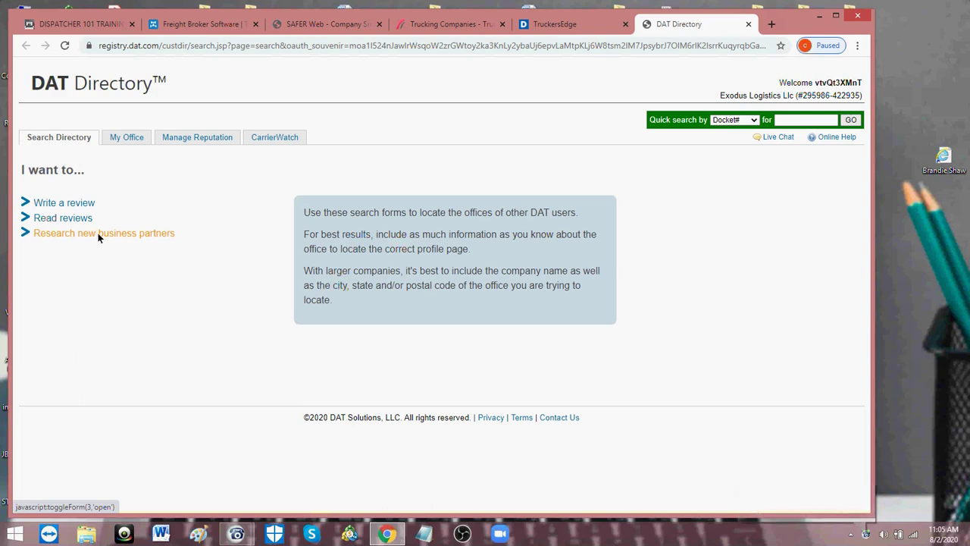
click(102, 233)
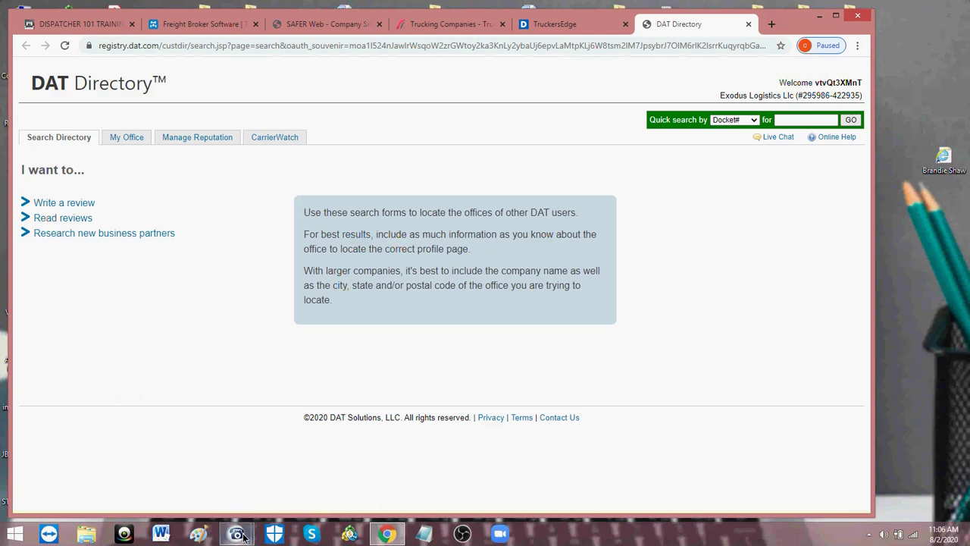
Return to the Dispatcher 101 training site and open its MODULE 2: LOADBOARDS page
mouse_move(243, 536)
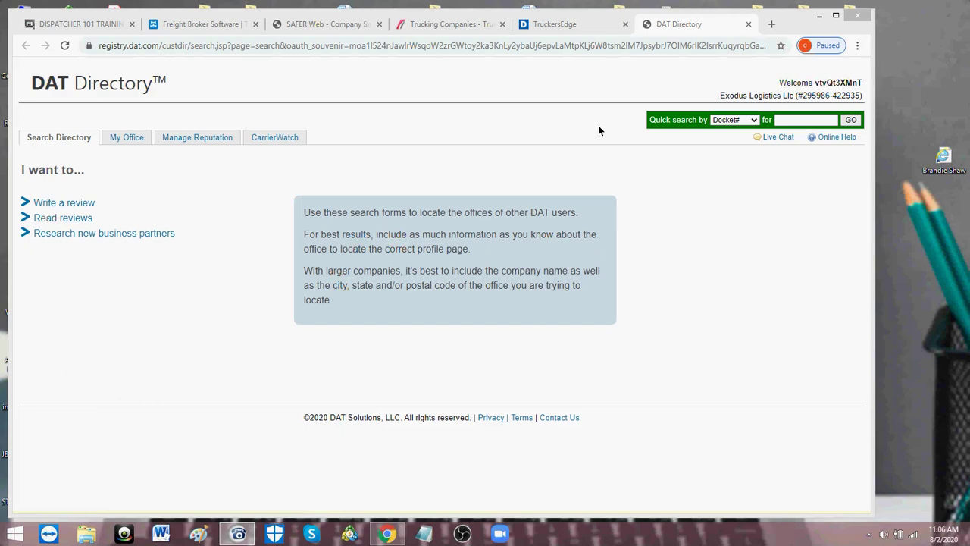
click(567, 28)
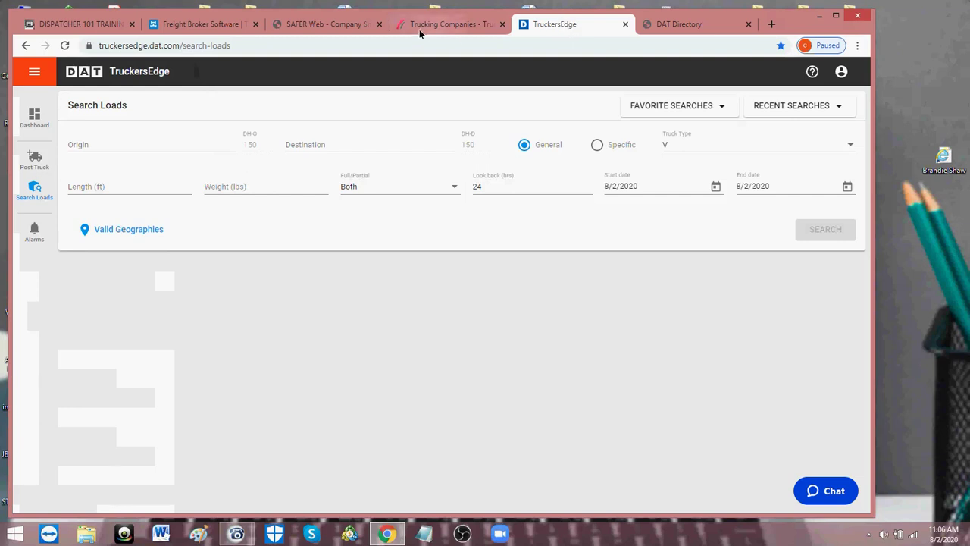
click(76, 28)
mouse_move(439, 147)
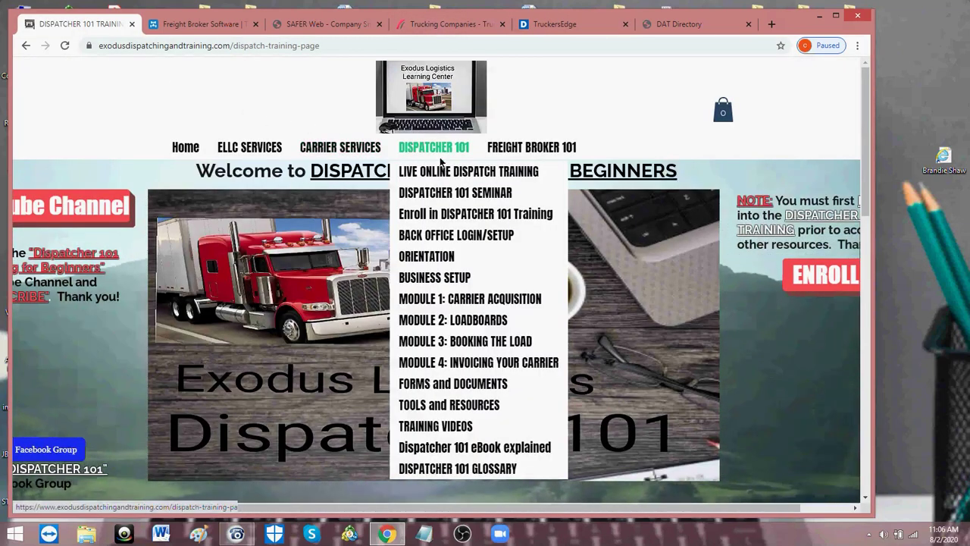
click(464, 320)
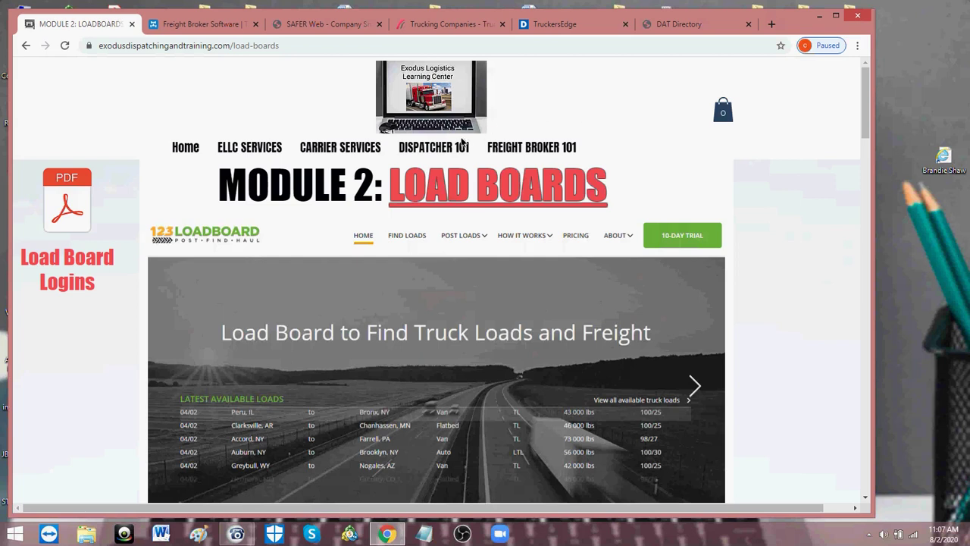
Review the Module 2 page's load board training video and explanatory text, and view the DAT Truckers Edge gallery entry
mouse_move(447, 149)
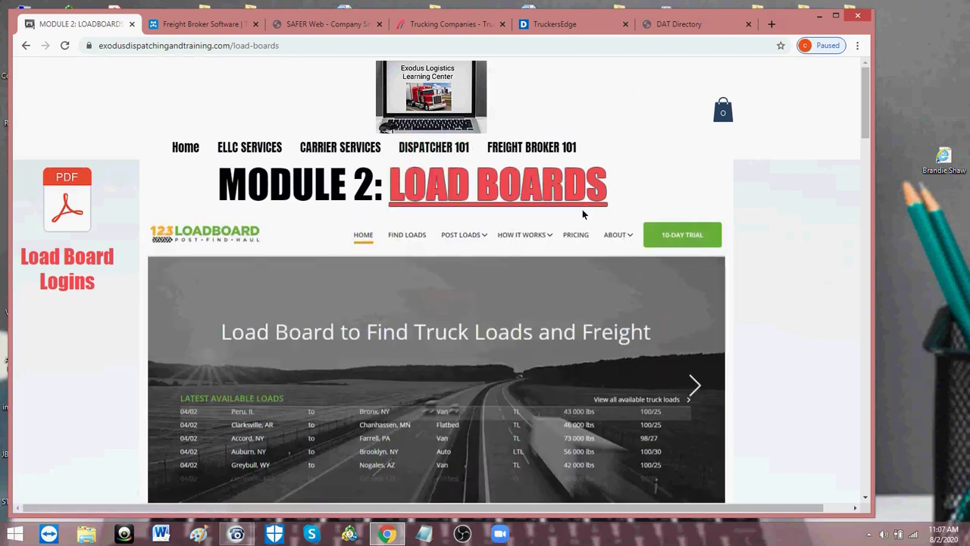
scroll(567, 220, down, 4)
scroll(553, 235, down, 6)
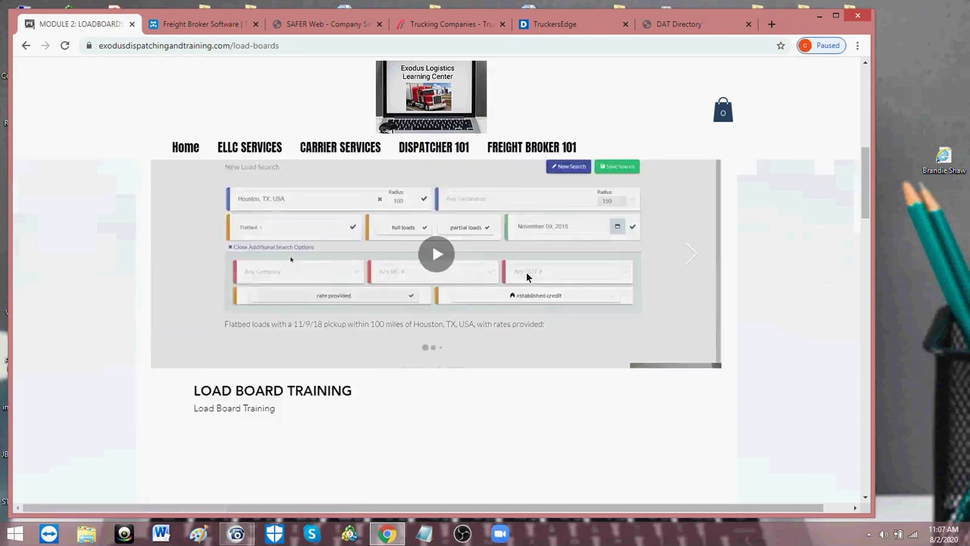
scroll(522, 268, down, 2)
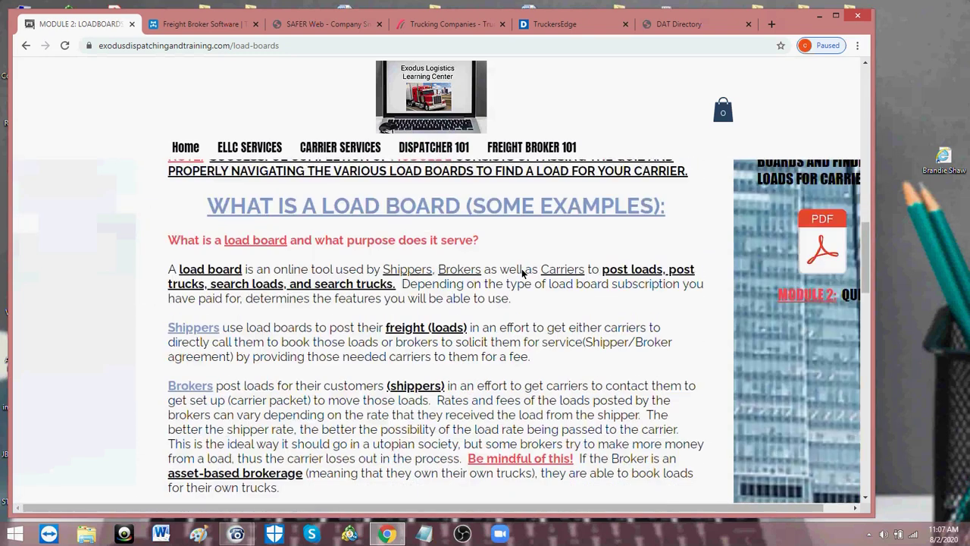
scroll(521, 269, down, 1)
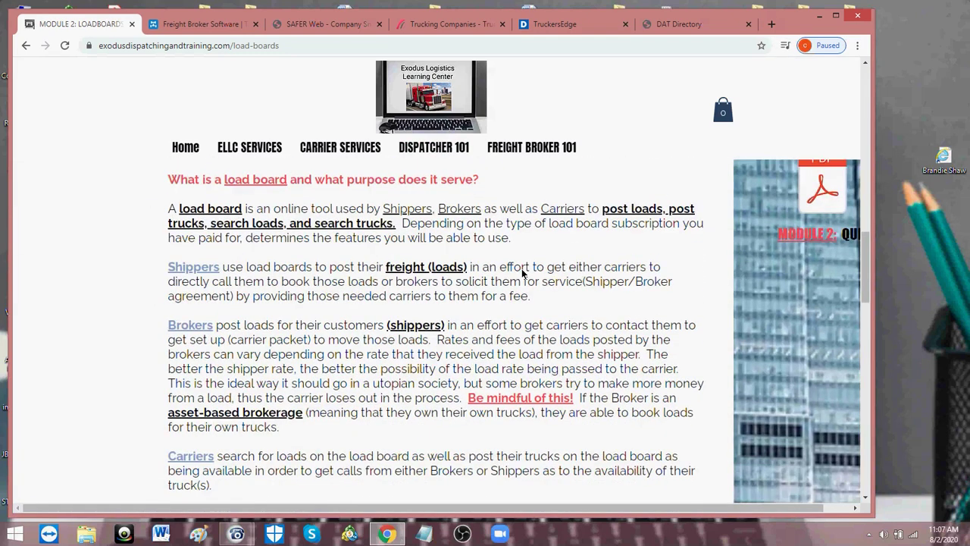
scroll(521, 268, up, 3)
scroll(529, 270, up, 3)
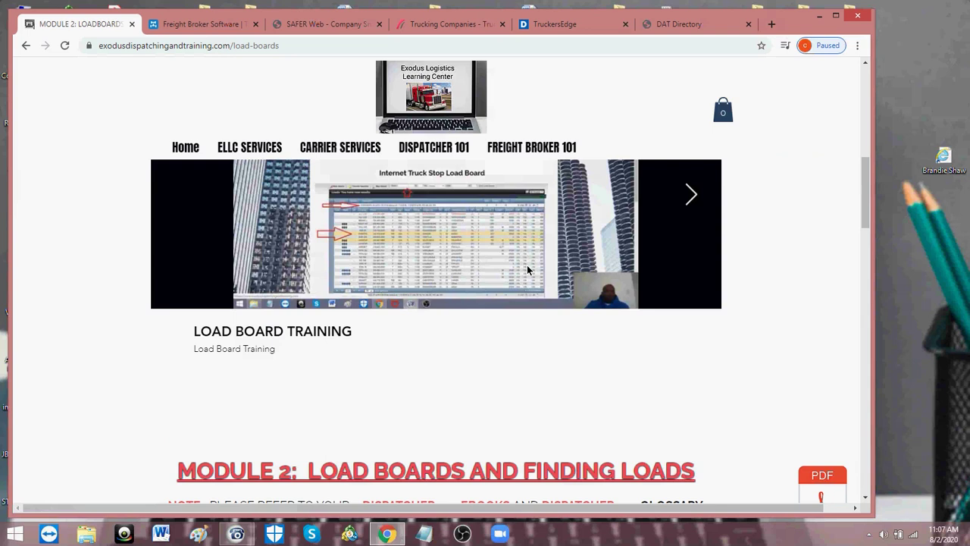
scroll(526, 270, down, 10)
click(655, 271)
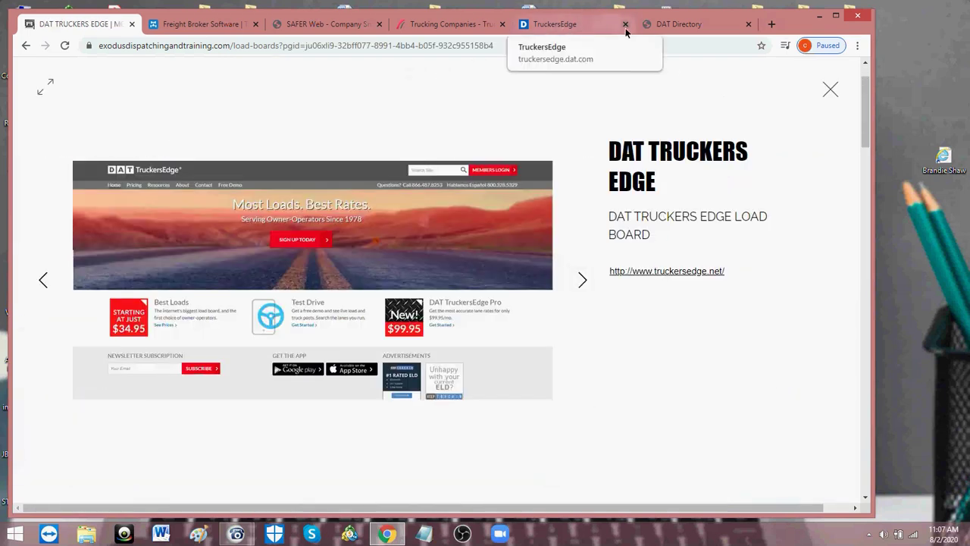
click(830, 90)
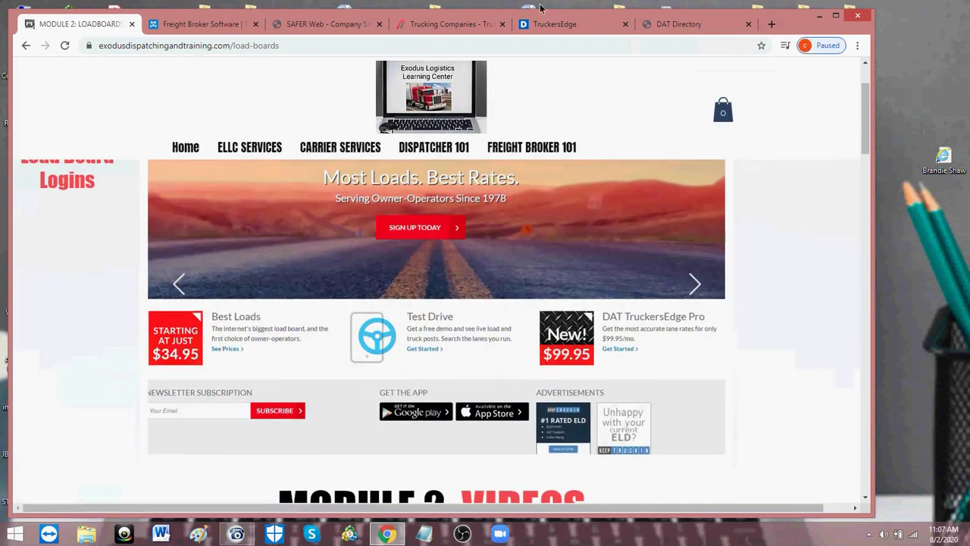
Go back to TruckersEdge, dismiss the logged-out notice, and close that tab
click(555, 24)
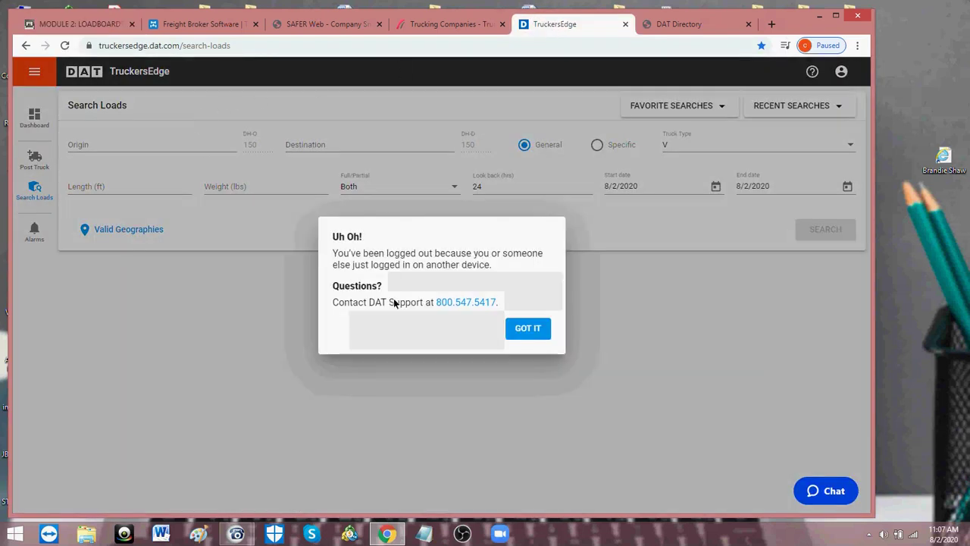
click(524, 331)
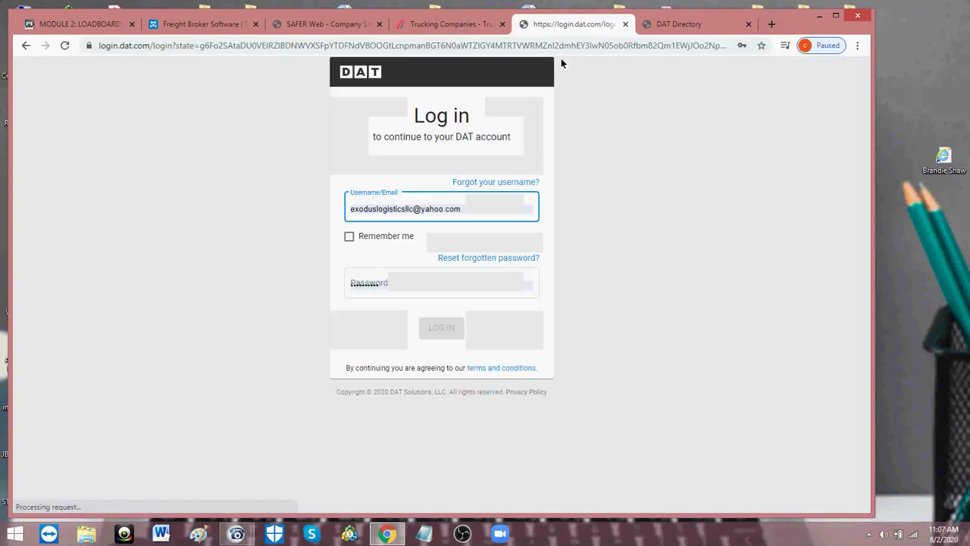
click(626, 24)
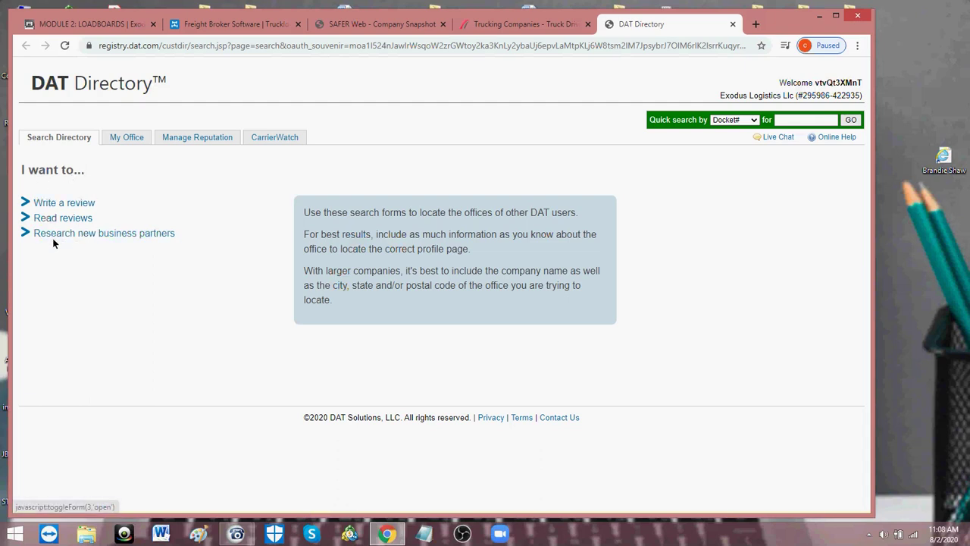
Expand the research form for new business partners and set the company type to Carrier
click(127, 234)
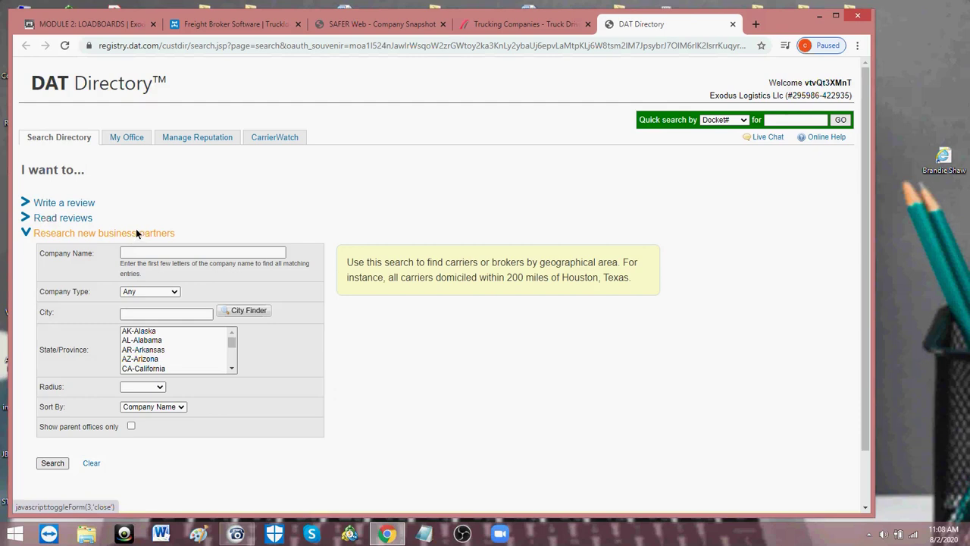
scroll(136, 234, down, 2)
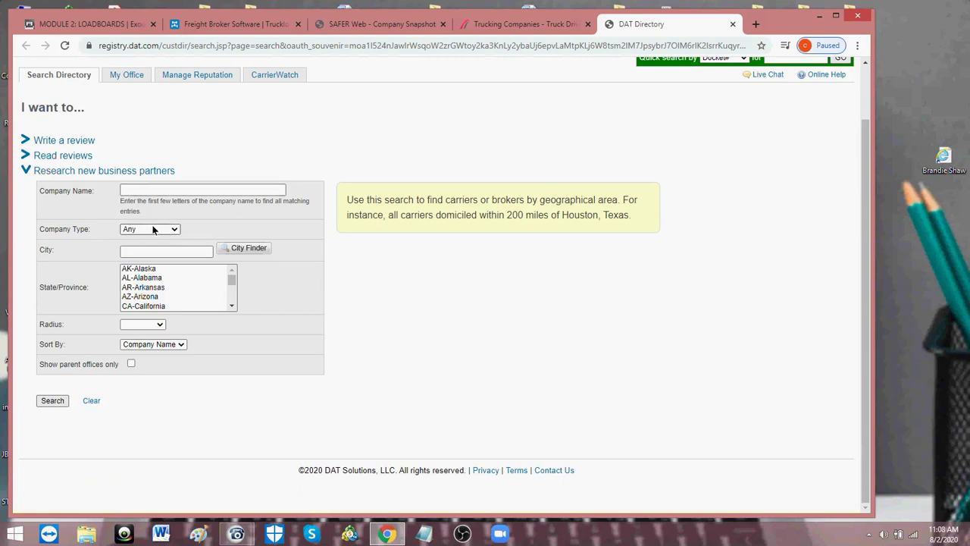
click(175, 230)
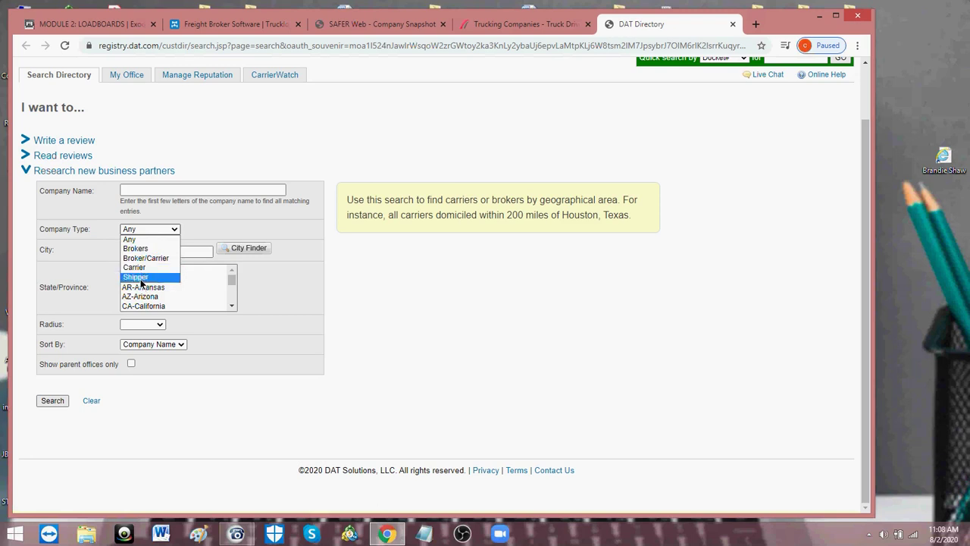
click(141, 282)
click(174, 230)
click(144, 268)
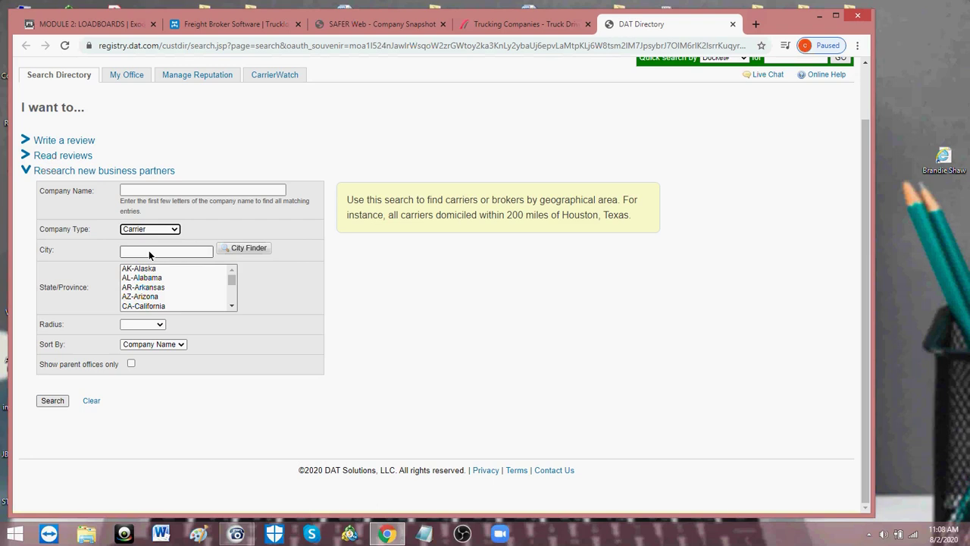
Set the partner search location to the city atlanta and the state GA-Georgia
click(149, 252)
text(atlanta)
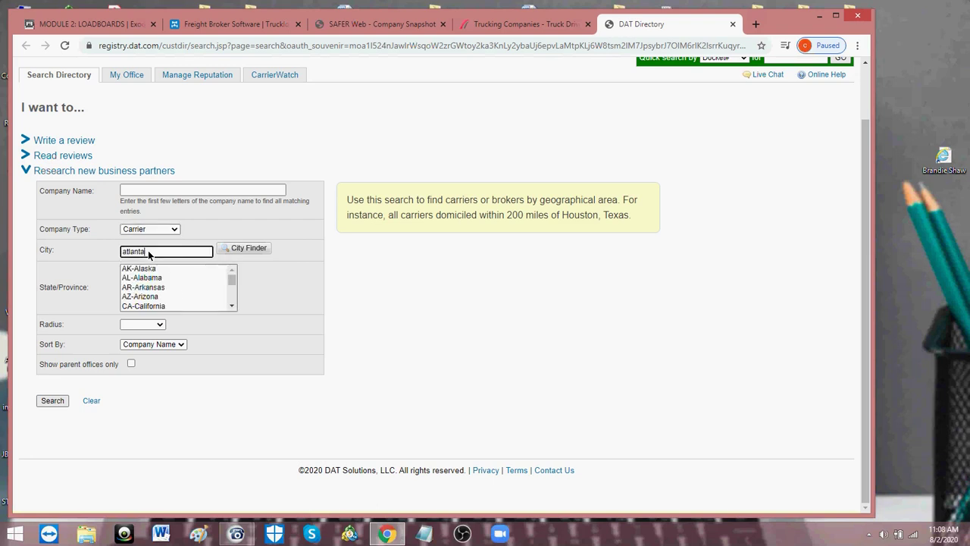
click(229, 307)
click(163, 283)
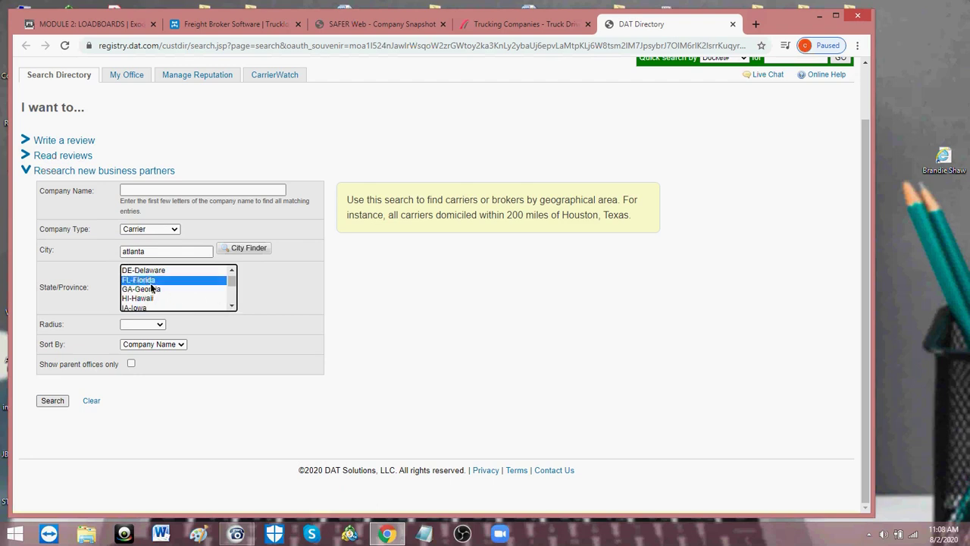
click(151, 289)
click(91, 287)
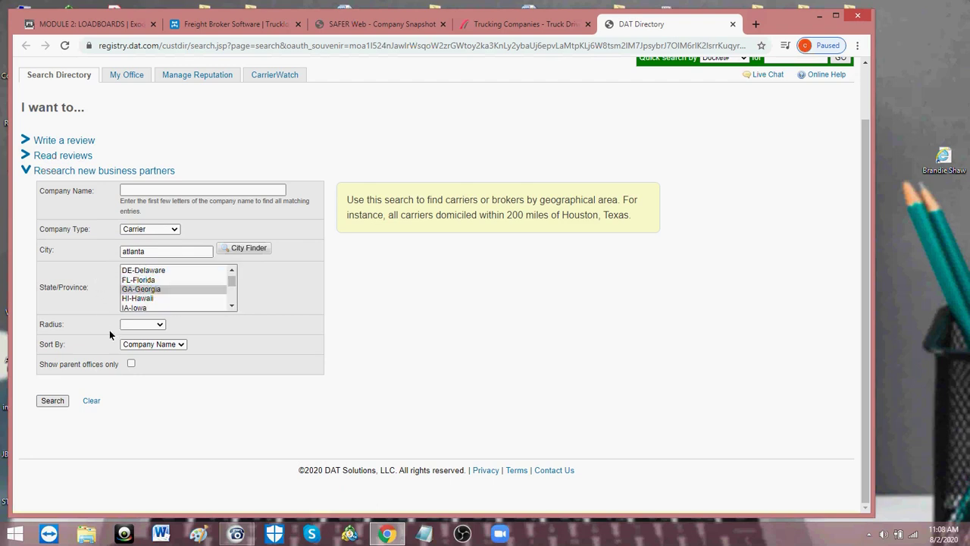
Set the search radius to 150 Miles and run the carrier search
click(159, 326)
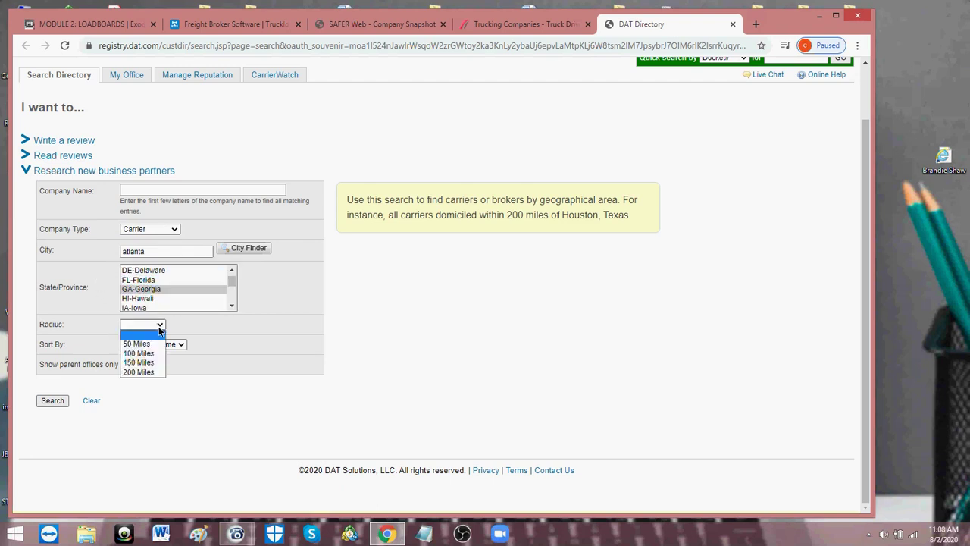
click(147, 364)
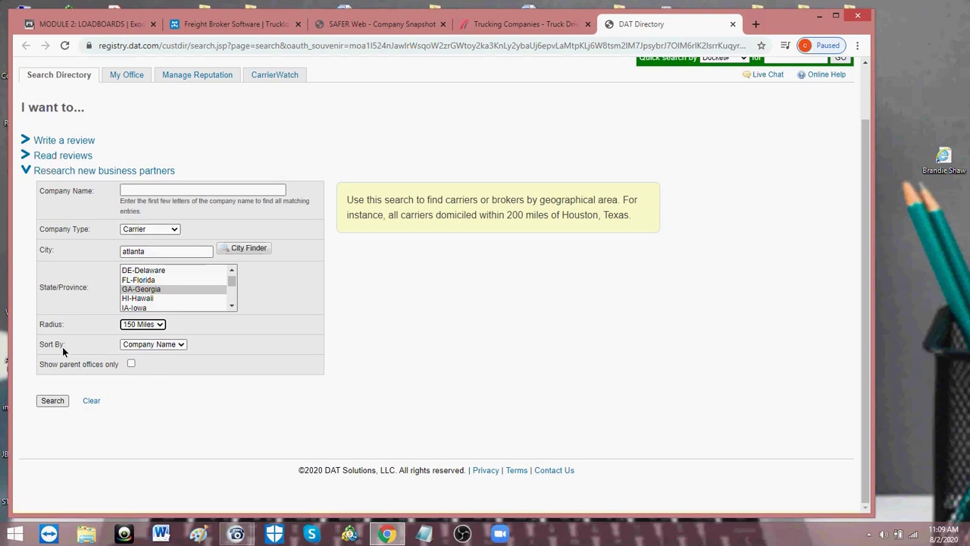
click(53, 401)
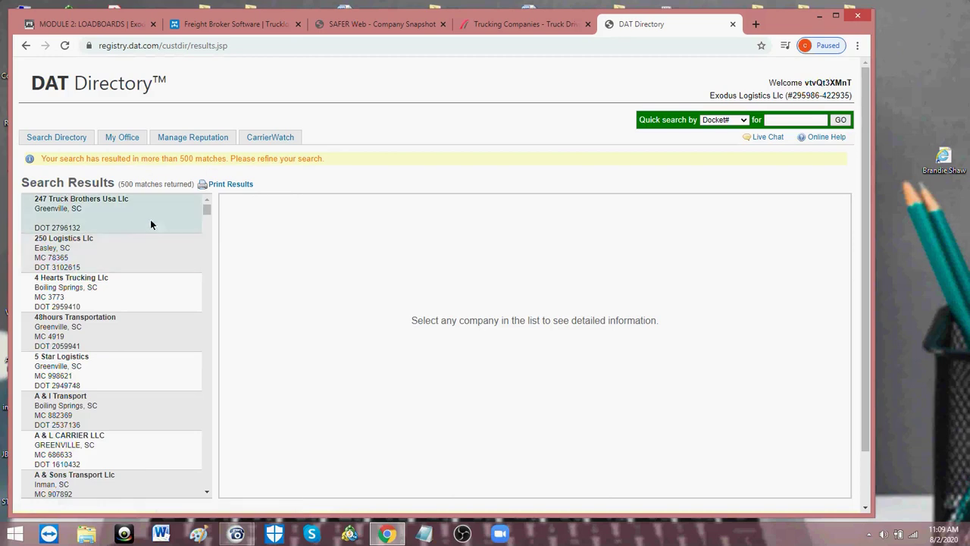
Browse the carrier search results list and return to its first entries
drag(207, 210, 206, 347)
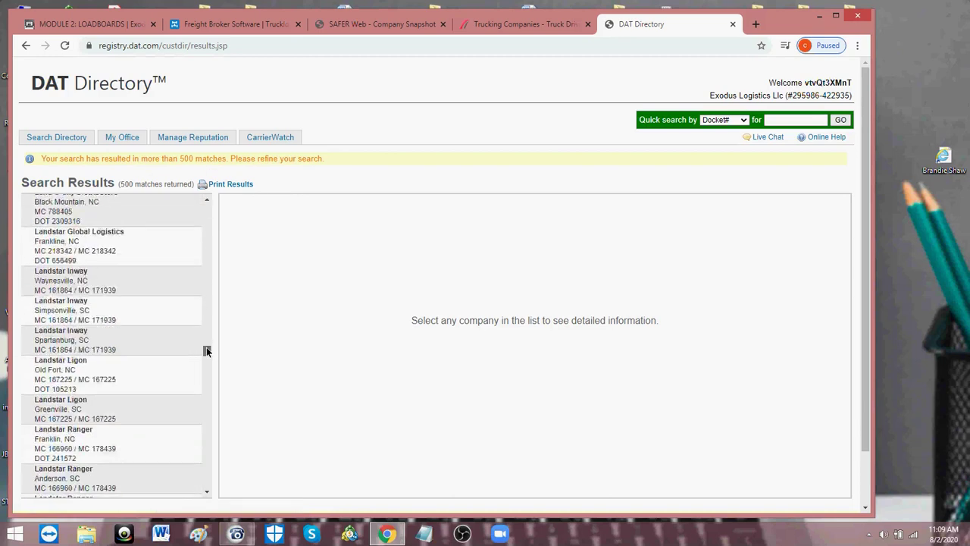
scroll(162, 312, down, 7)
scroll(138, 287, up, 20)
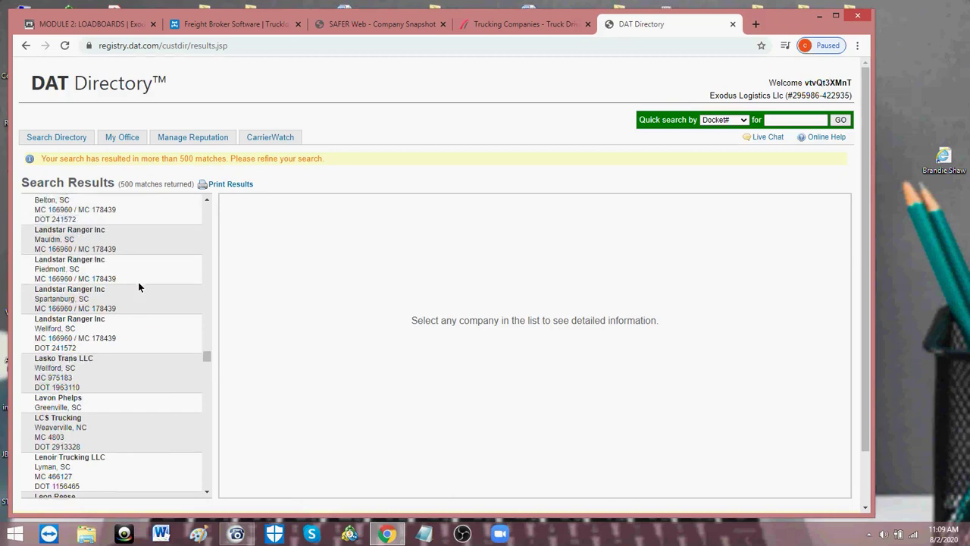
scroll(145, 263, up, 5)
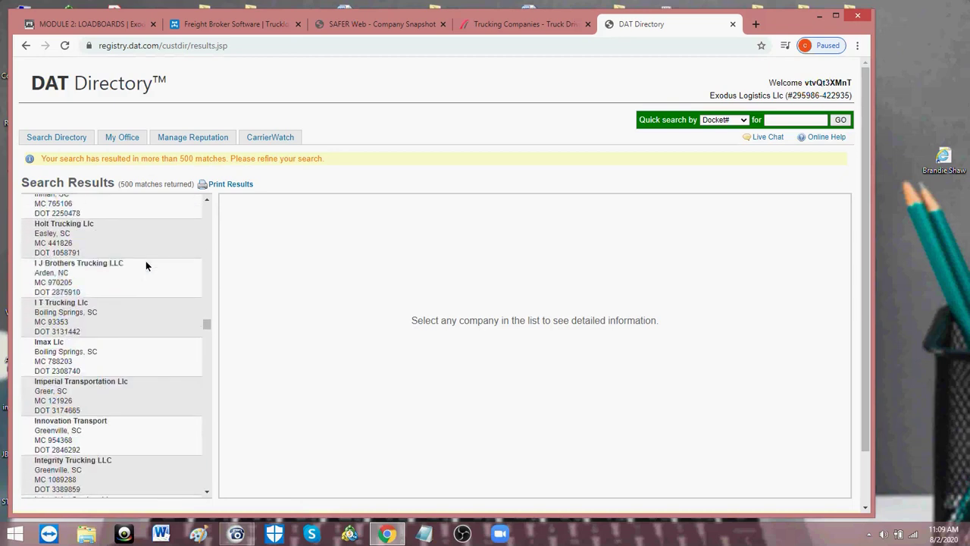
scroll(166, 249, up, 20)
scroll(165, 249, up, 10)
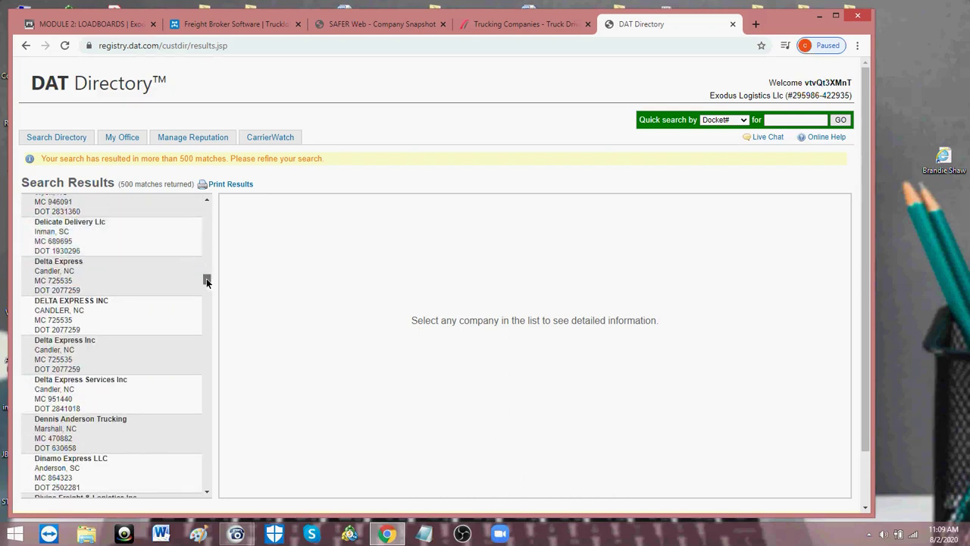
drag(206, 281, 199, 205)
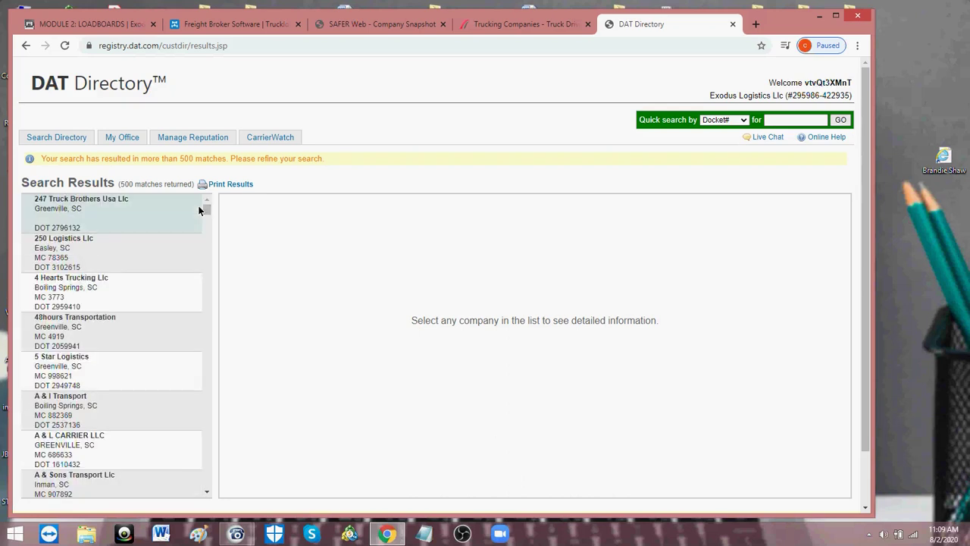
Open the 48hours Transportation listing and review its office, authority, insurance and company background details
click(105, 324)
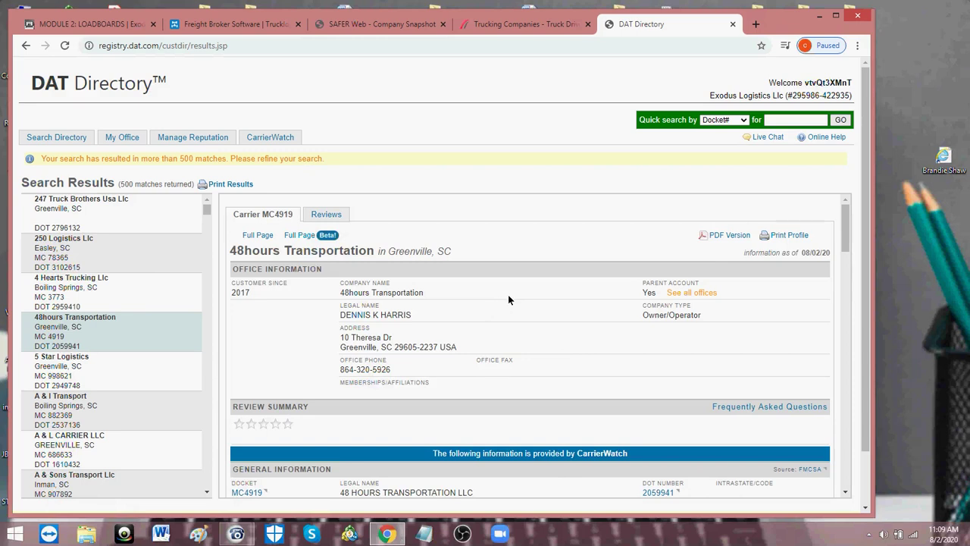
scroll(508, 299, down, 1)
scroll(507, 299, up, 1)
scroll(498, 308, down, 1)
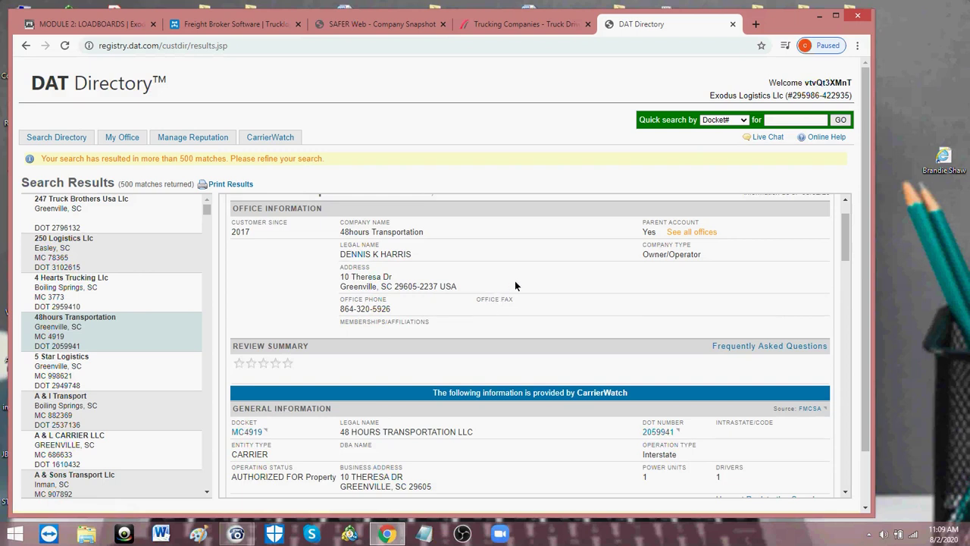
scroll(560, 277, down, 3)
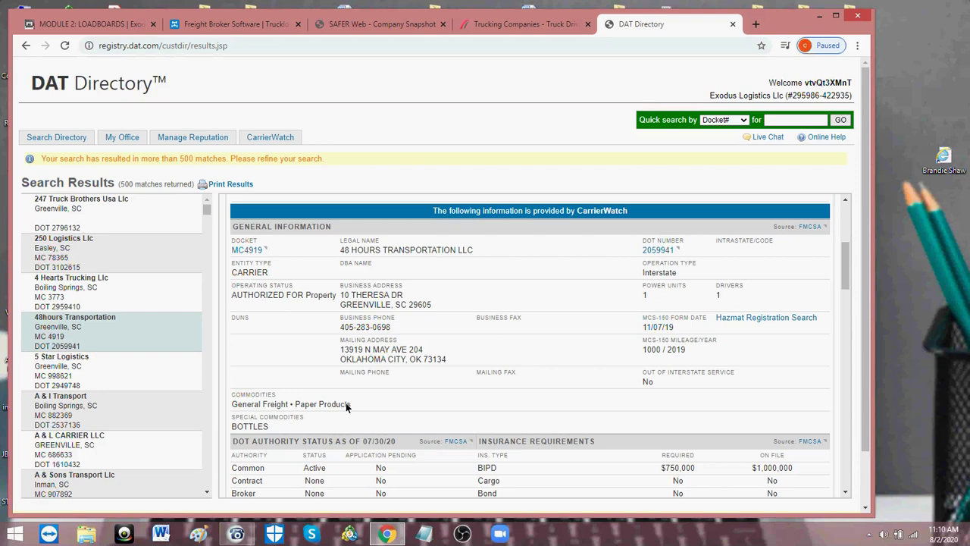
scroll(382, 405, down, 1)
scroll(382, 405, down, 7)
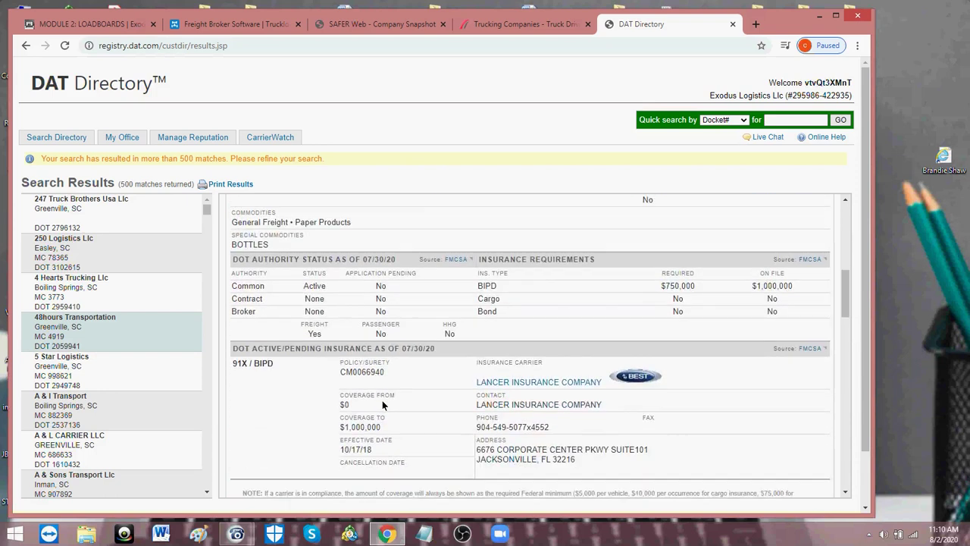
scroll(341, 387, down, 3)
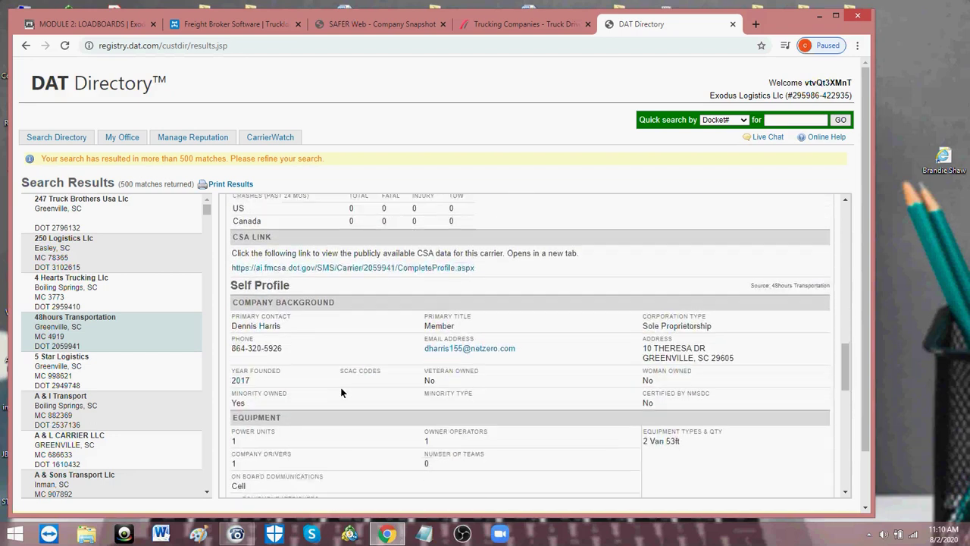
scroll(342, 419, down, 2)
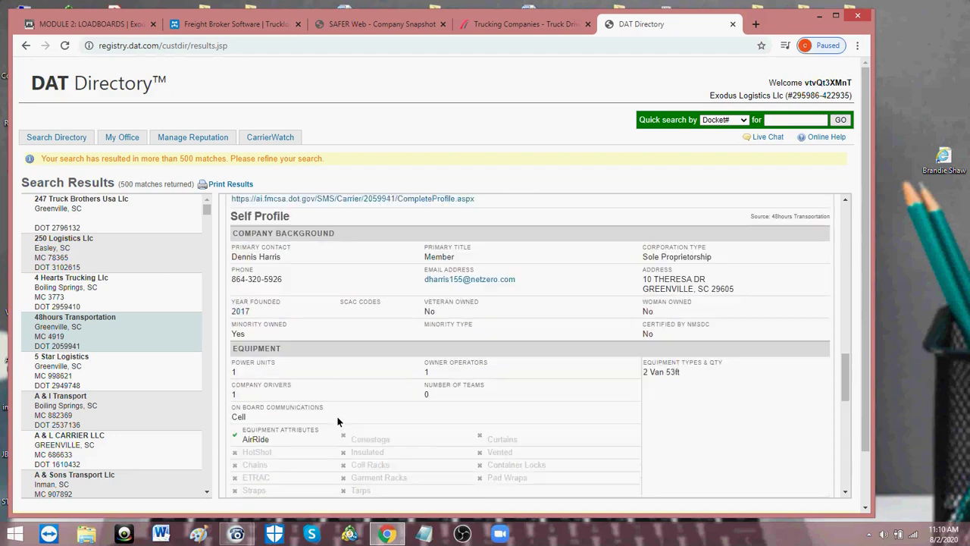
Highlight the carrier's equipment heading and its equipment types and quantity, and review its services and operating states
drag(281, 343, 232, 346)
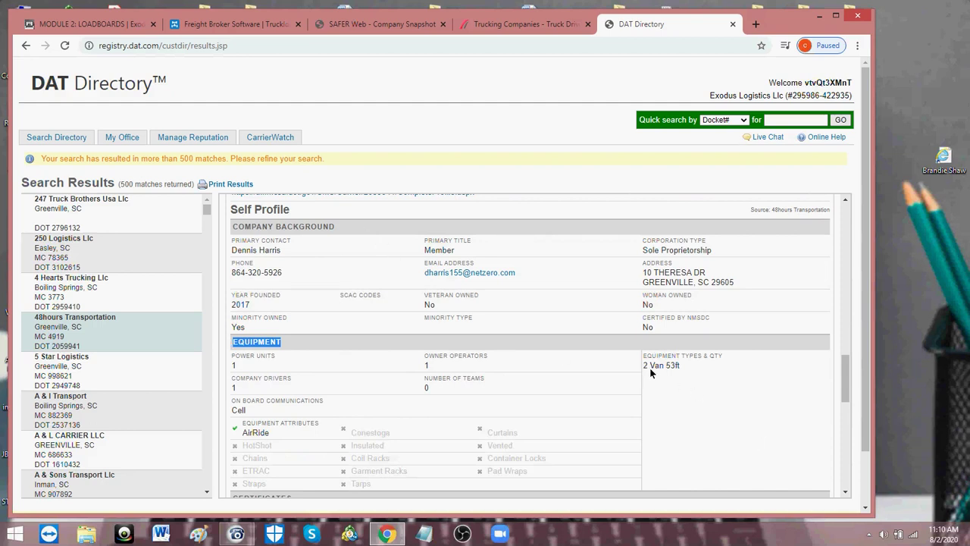
drag(679, 368, 672, 369)
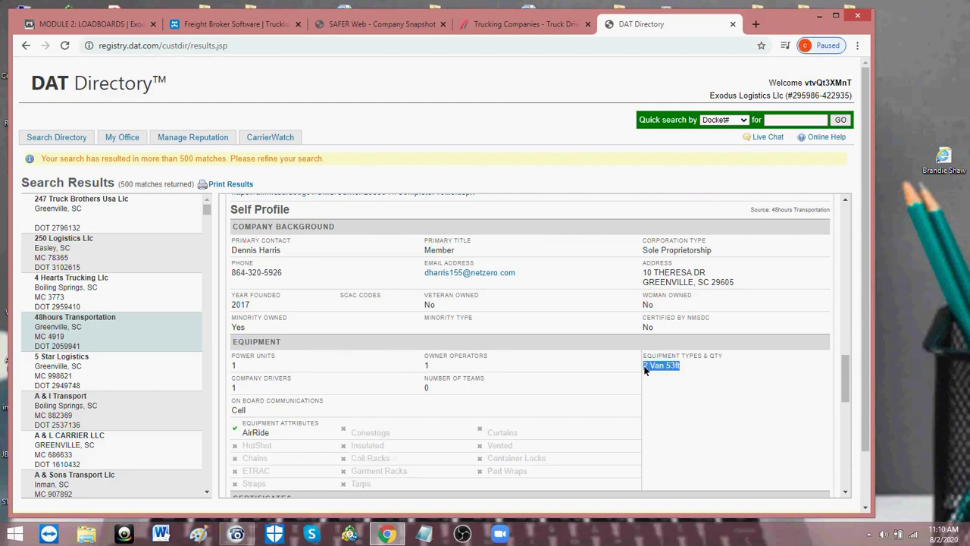
scroll(622, 373, down, 4)
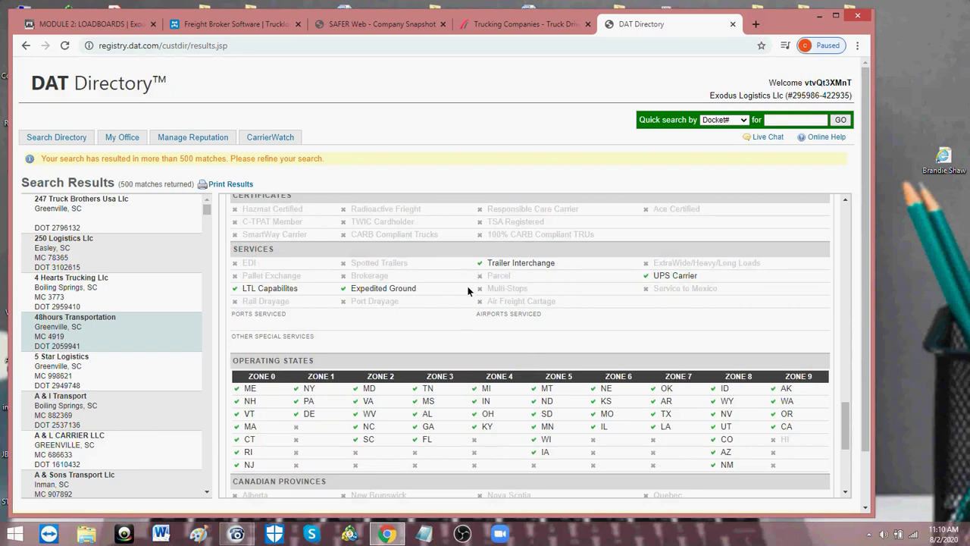
scroll(464, 292, down, 2)
scroll(461, 287, up, 5)
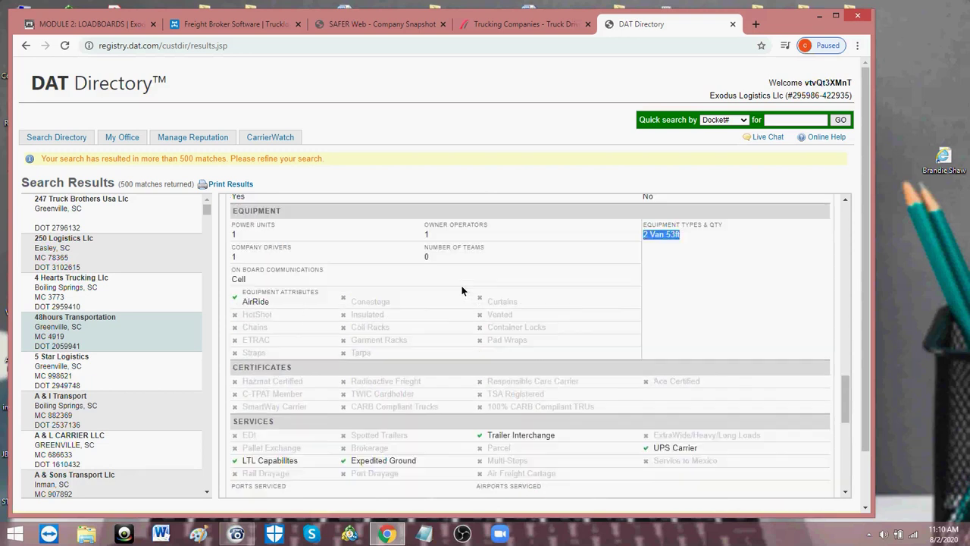
scroll(447, 274, up, 3)
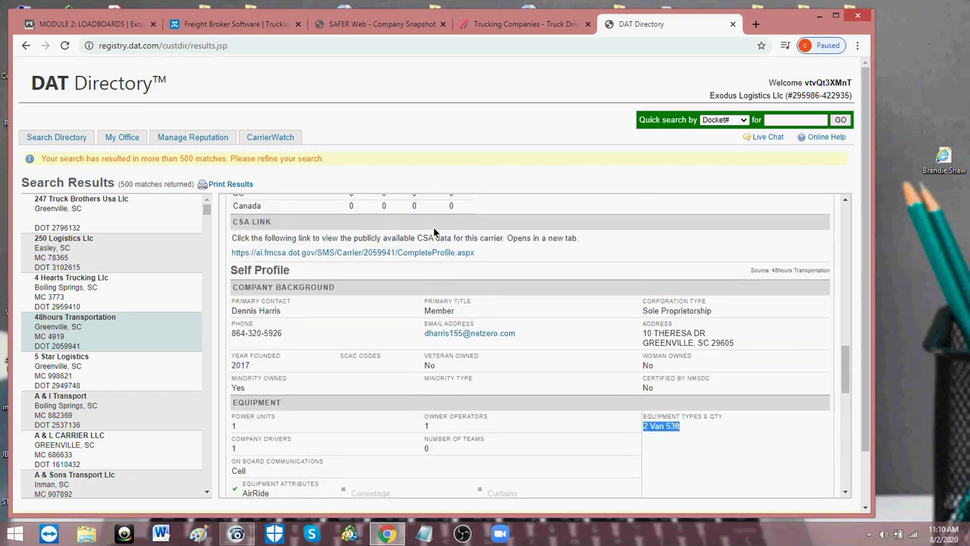
Show the Quick Transport Solutions site with its web address highlighted, and check the online meeting window
click(521, 25)
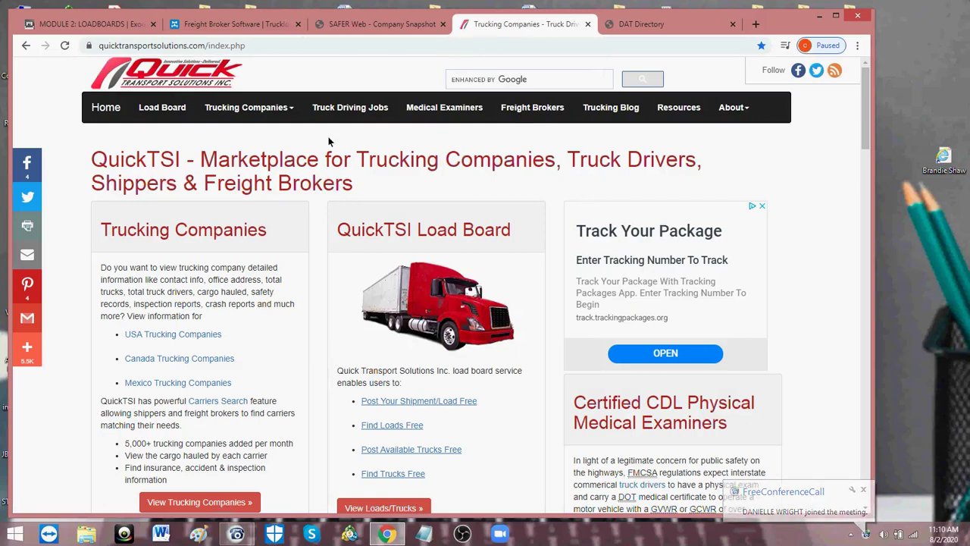
click(253, 48)
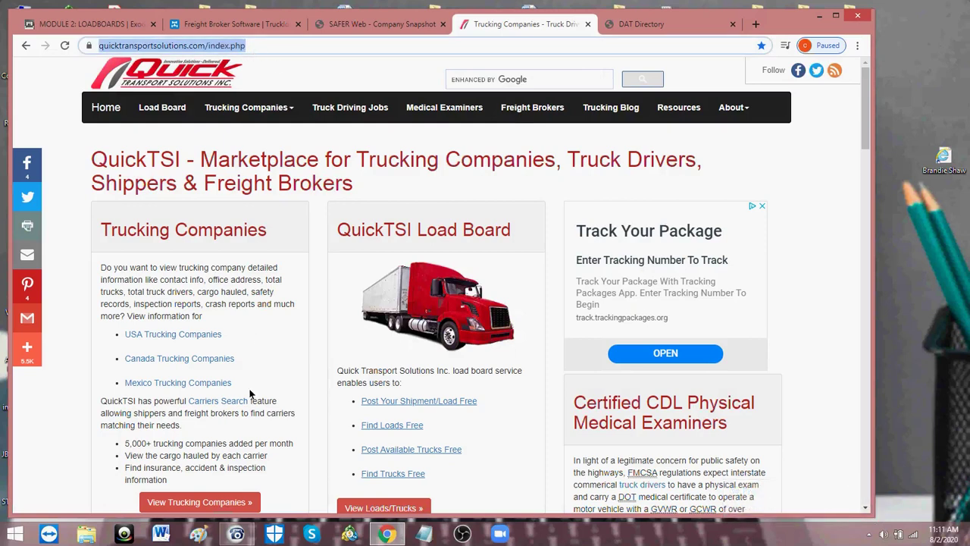
mouse_move(241, 535)
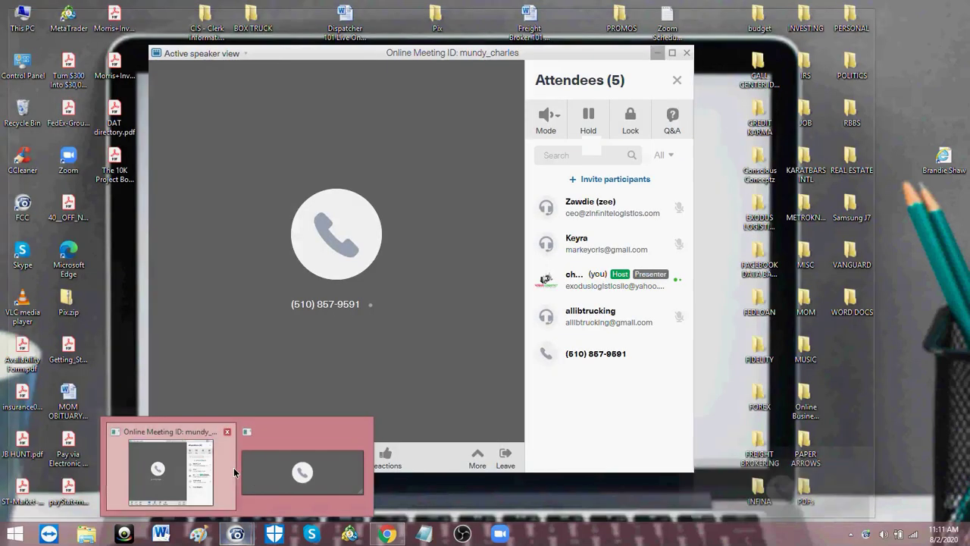
click(437, 466)
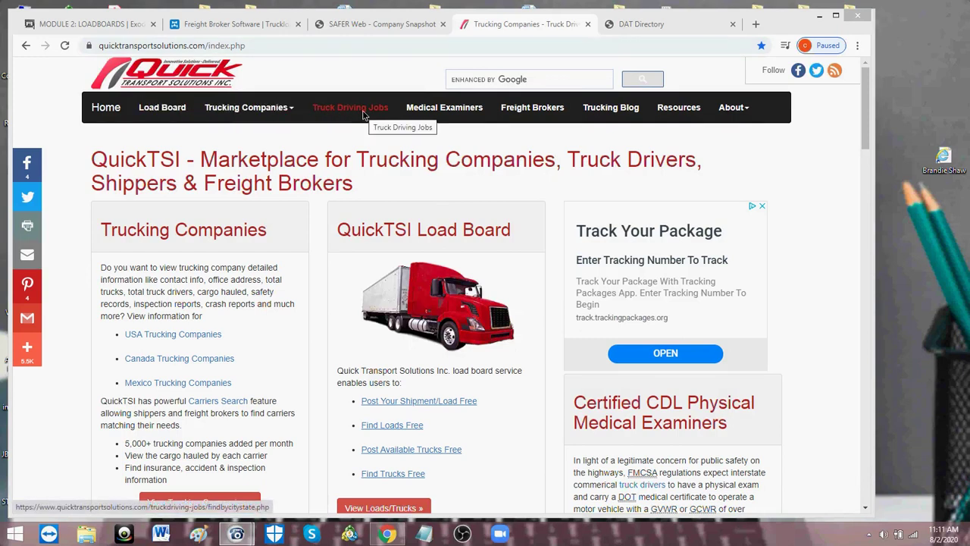
Open the Search Trucking Companies page from the Quick Transport Solutions resources page
click(674, 110)
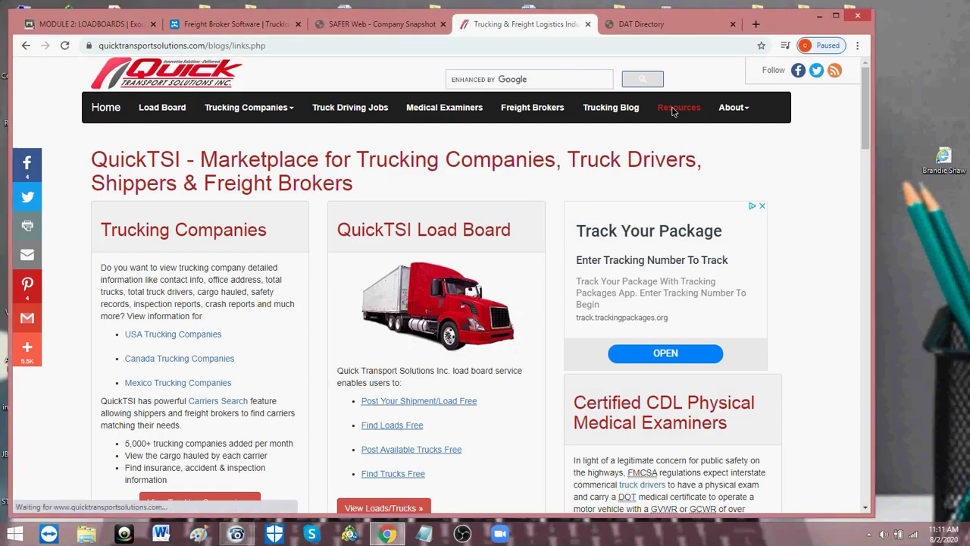
scroll(679, 162, down, 2)
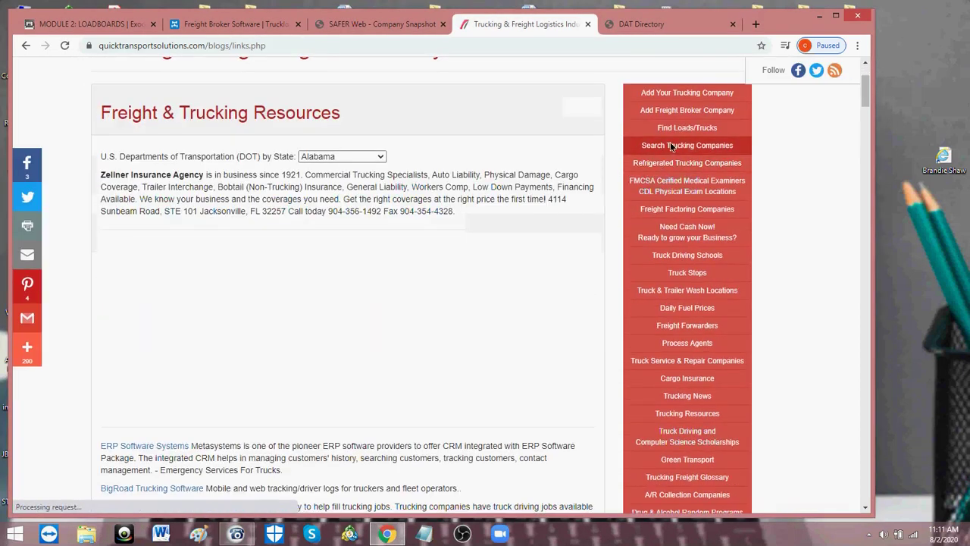
click(684, 146)
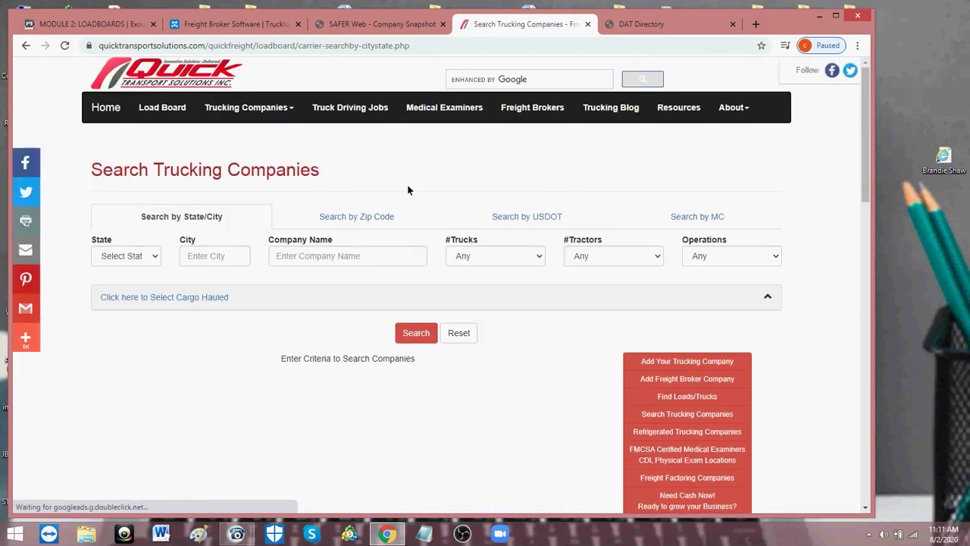
Set the trucking company search location to the state of Georgia and the city "atlanta"
scroll(322, 167, down, 1)
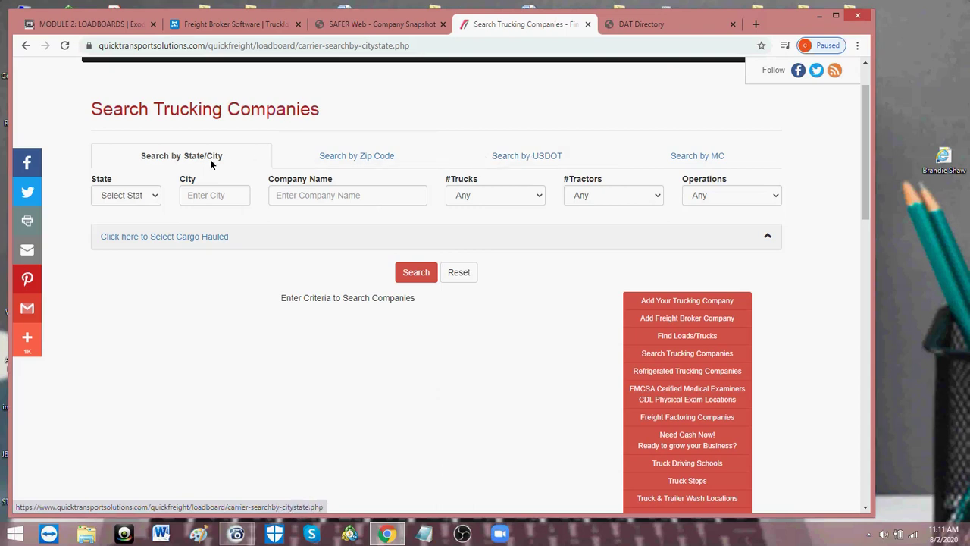
click(150, 196)
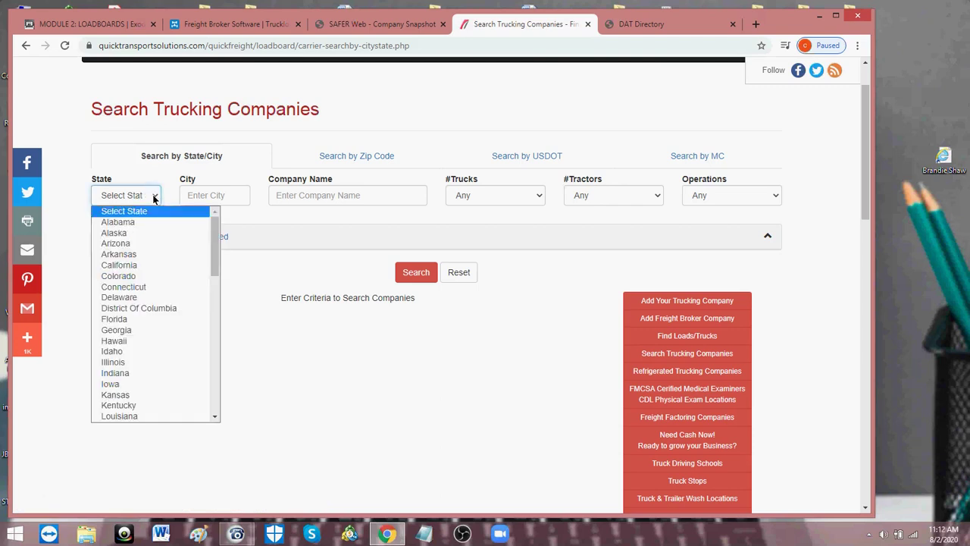
click(125, 329)
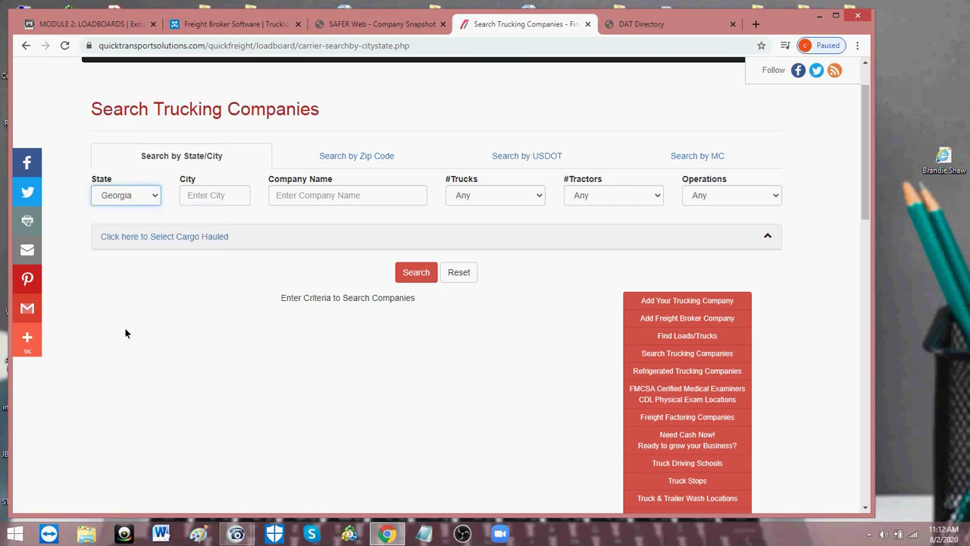
click(211, 196)
text(atlanta)
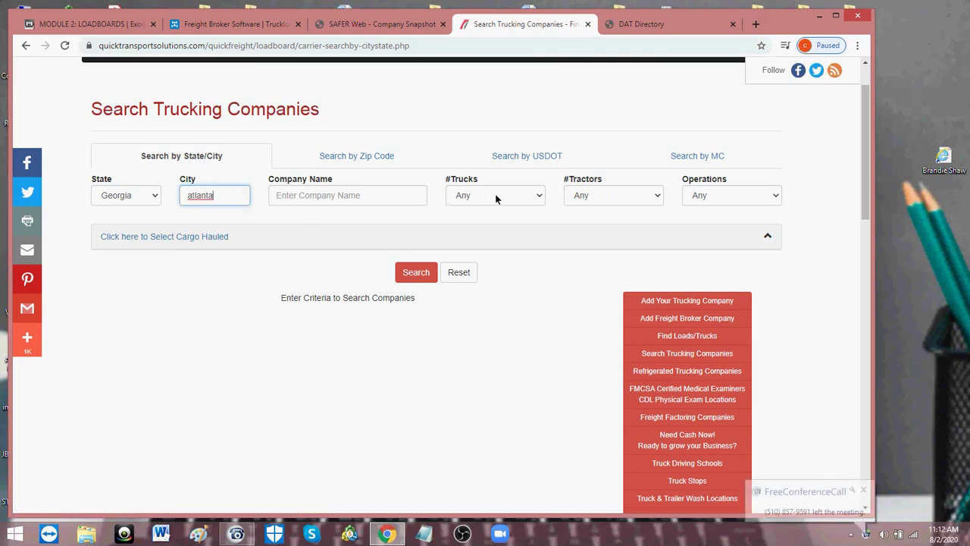
Limit the company search to 1-5 trucks, 1-5 tractors and Interstate operations
click(538, 197)
click(495, 221)
click(602, 194)
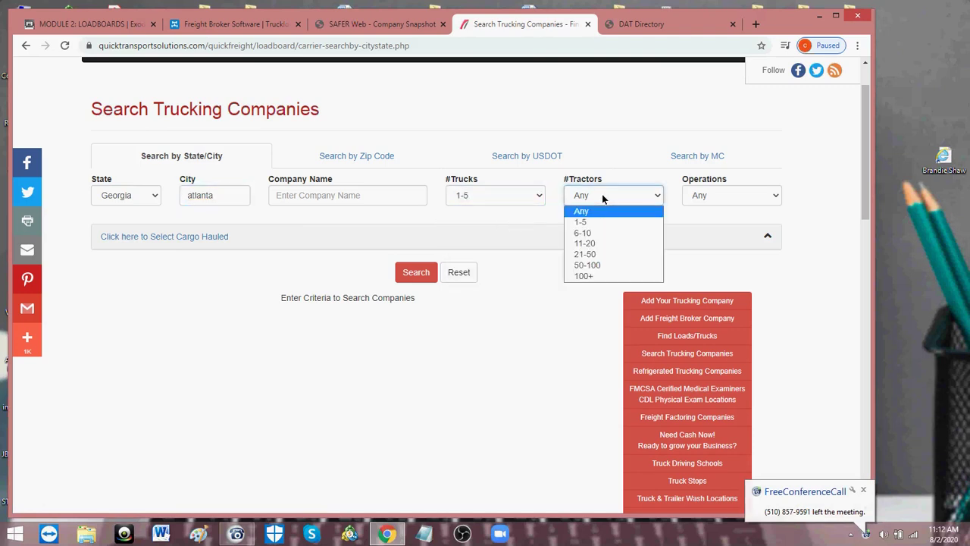
click(594, 222)
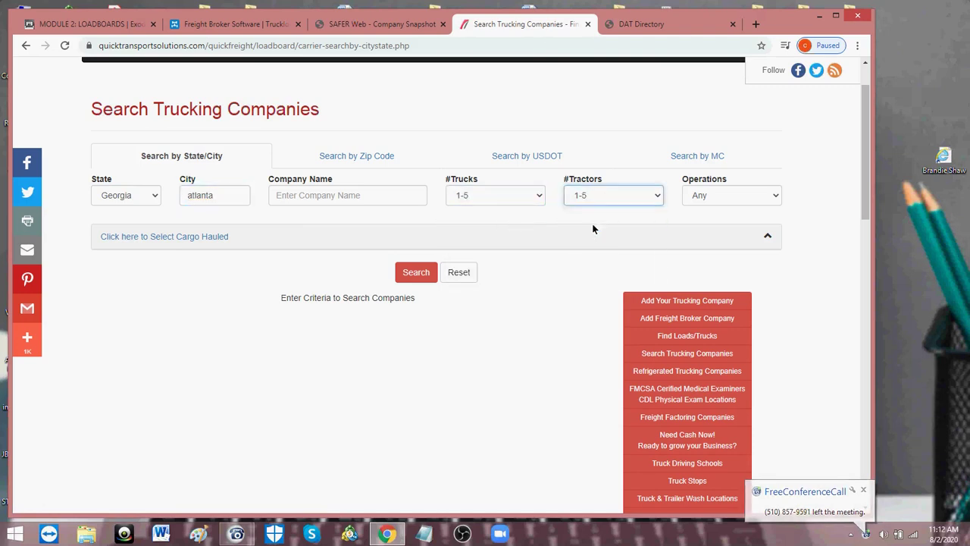
click(721, 195)
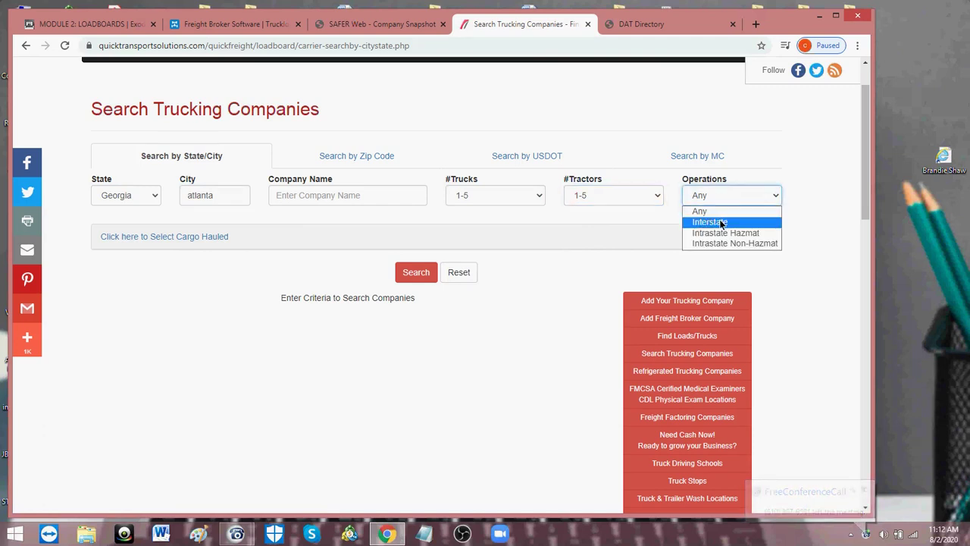
click(720, 222)
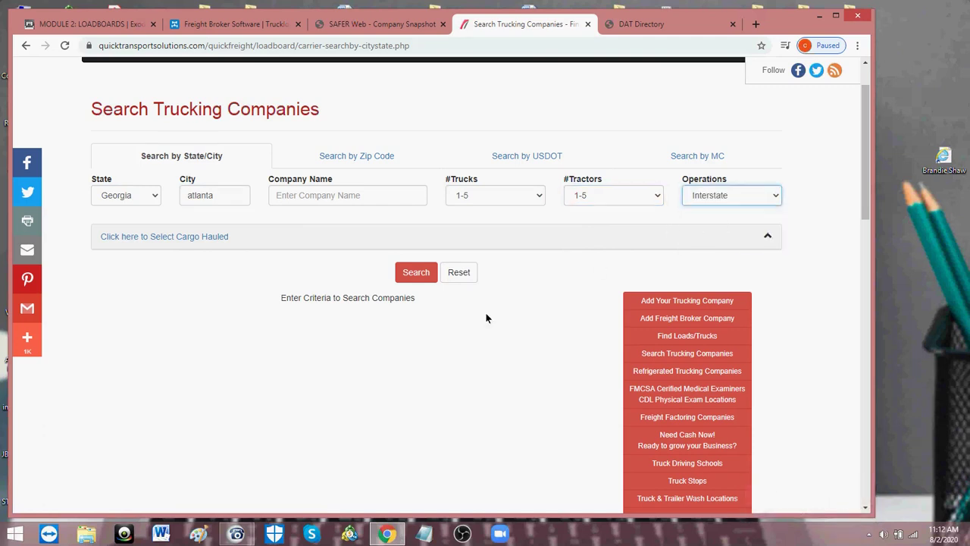
Check the online meeting window, and run the trucking company search with the chosen criteria
click(236, 534)
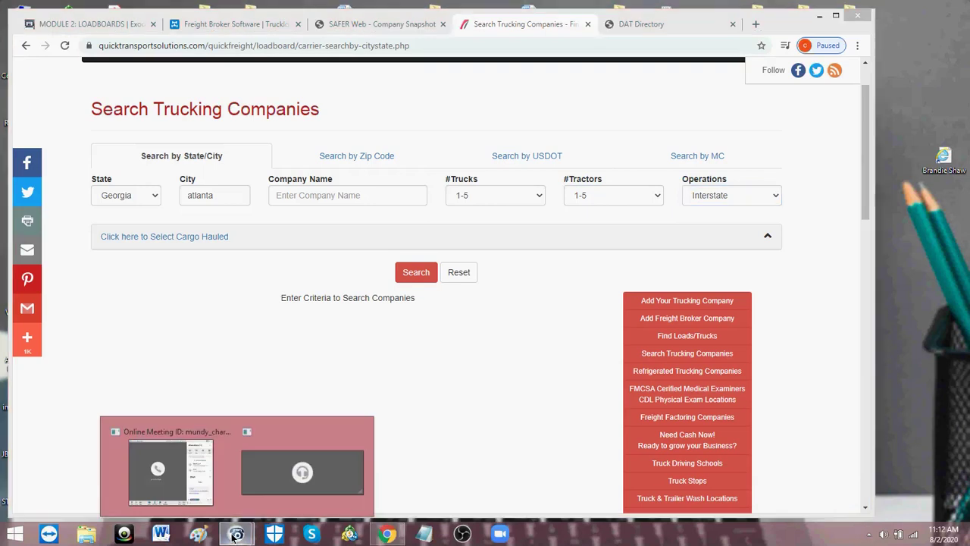
click(226, 482)
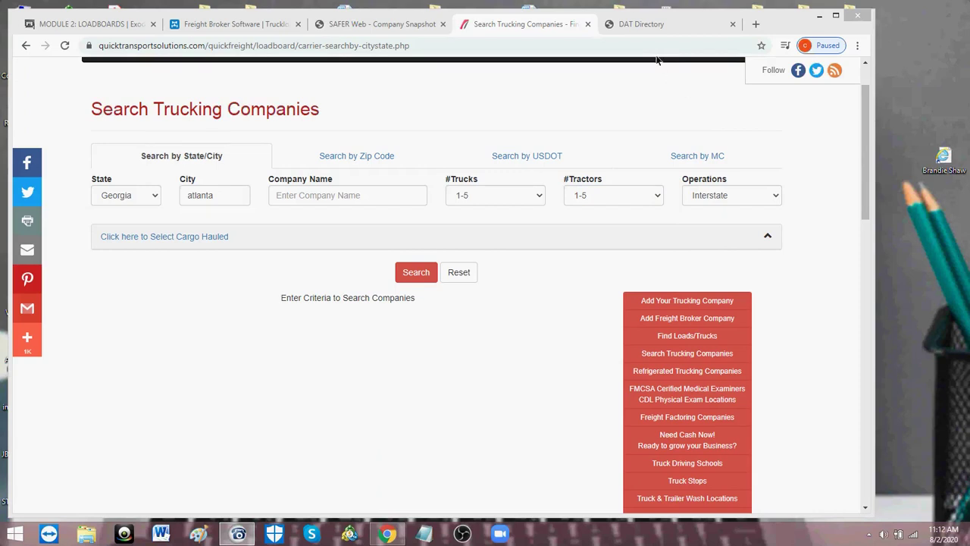
click(424, 275)
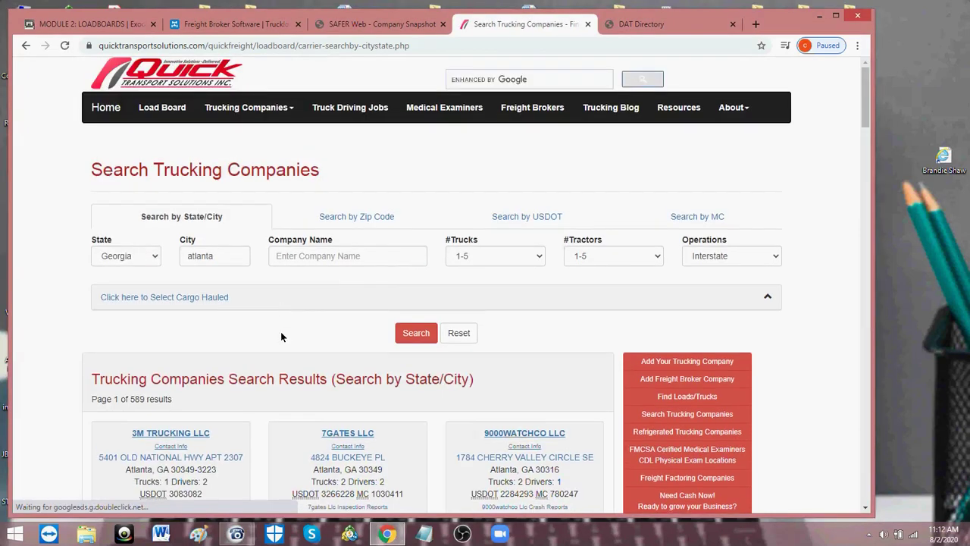
Browse the trucking company search results and open the A&S Express Transport LLC profile
scroll(265, 335, down, 2)
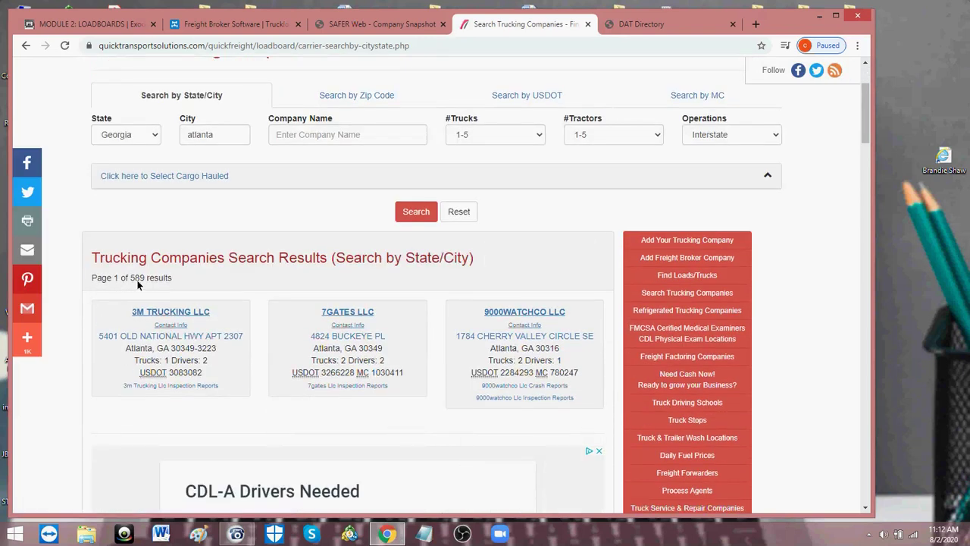
scroll(302, 304, down, 2)
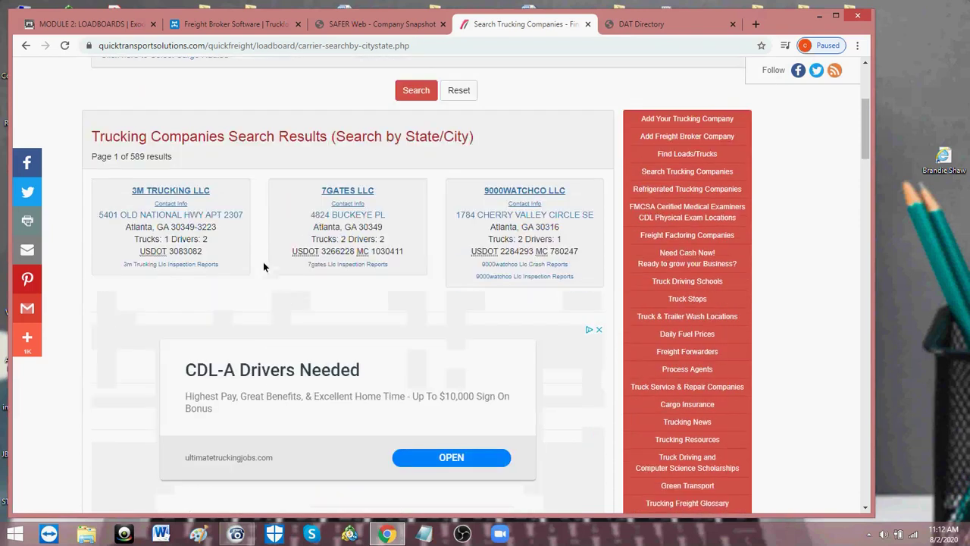
scroll(307, 187, down, 4)
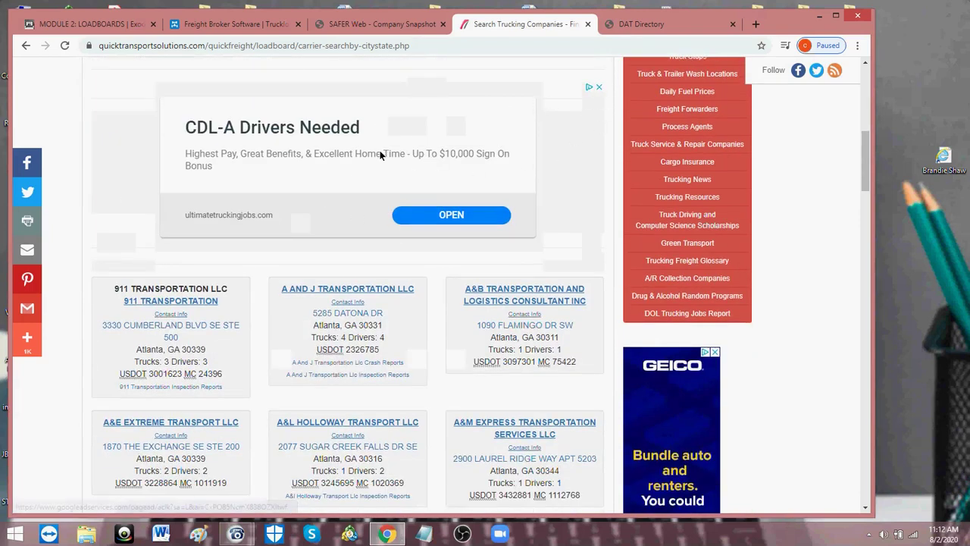
scroll(320, 191, down, 4)
scroll(193, 194, down, 1)
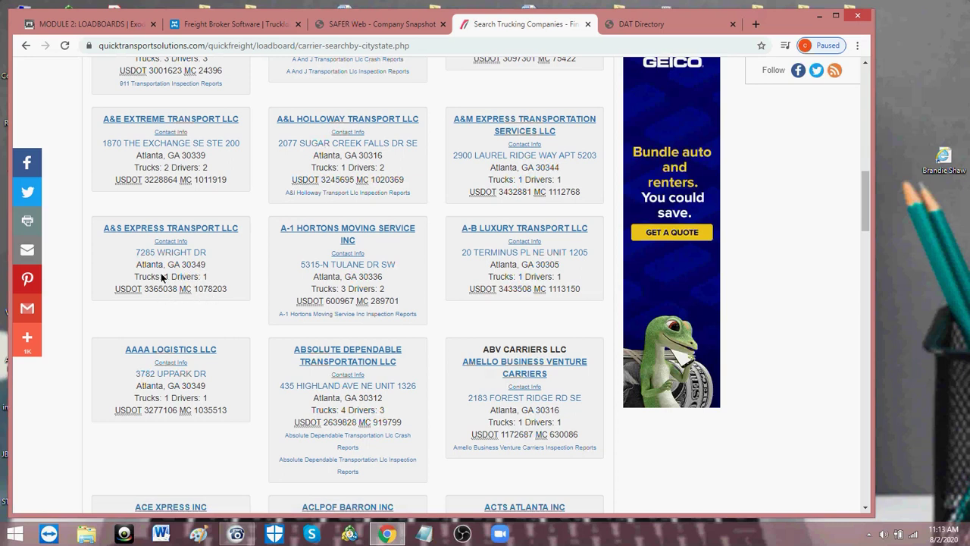
click(189, 233)
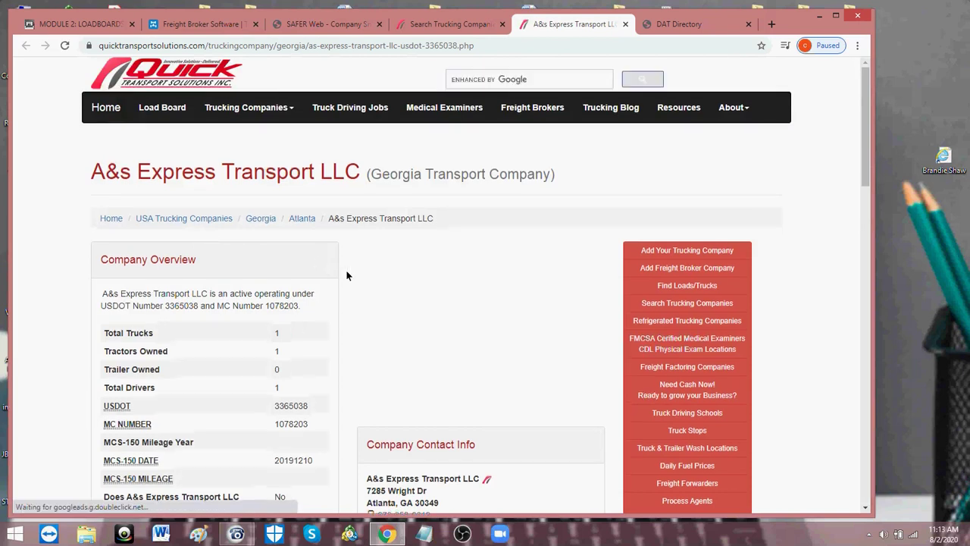
Review the carrier's company overview, contact info and cargo hauled, highlighting the Intermodal cargo entry
scroll(347, 275, down, 3)
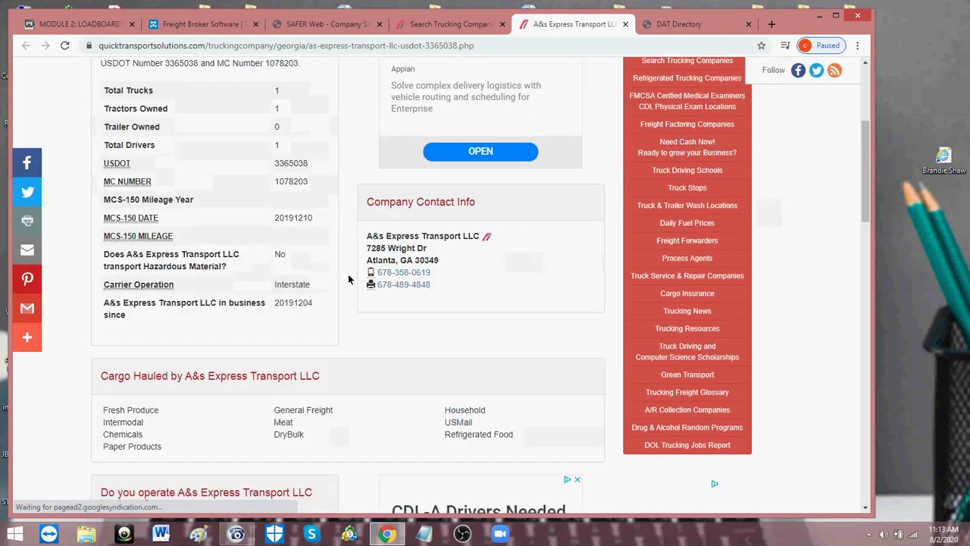
scroll(349, 277, down, 1)
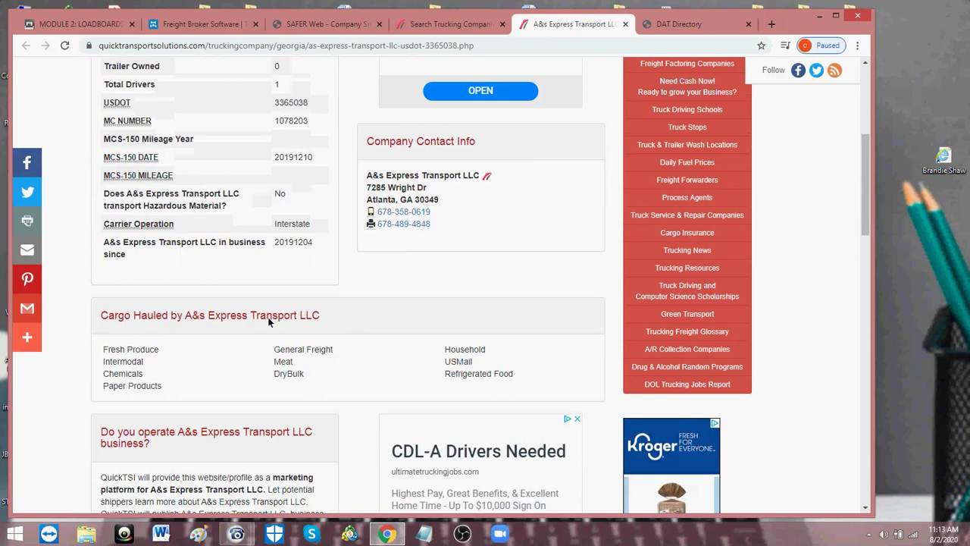
scroll(180, 347, down, 1)
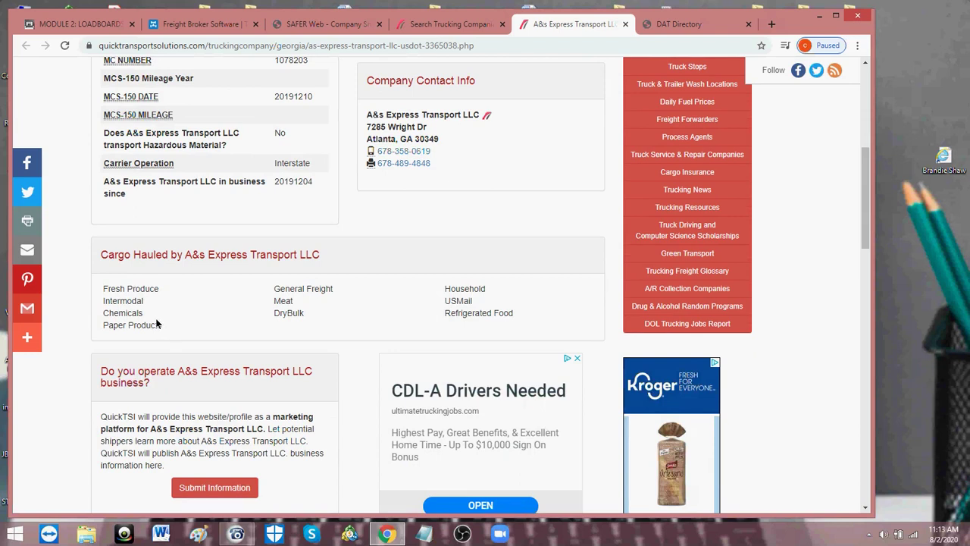
drag(143, 301, 118, 304)
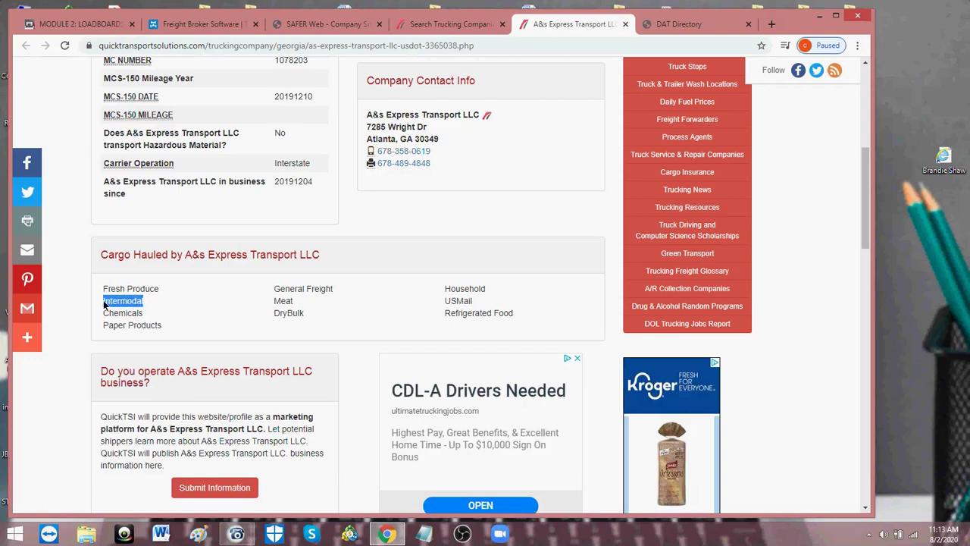
click(166, 309)
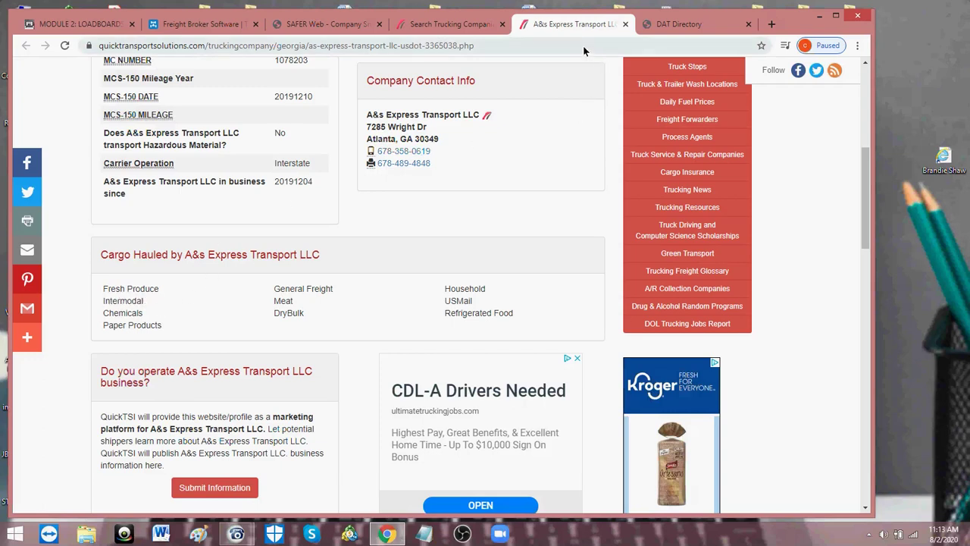
Show the trucking company search results again and compare them with the carrier listing in DAT Directory
click(480, 29)
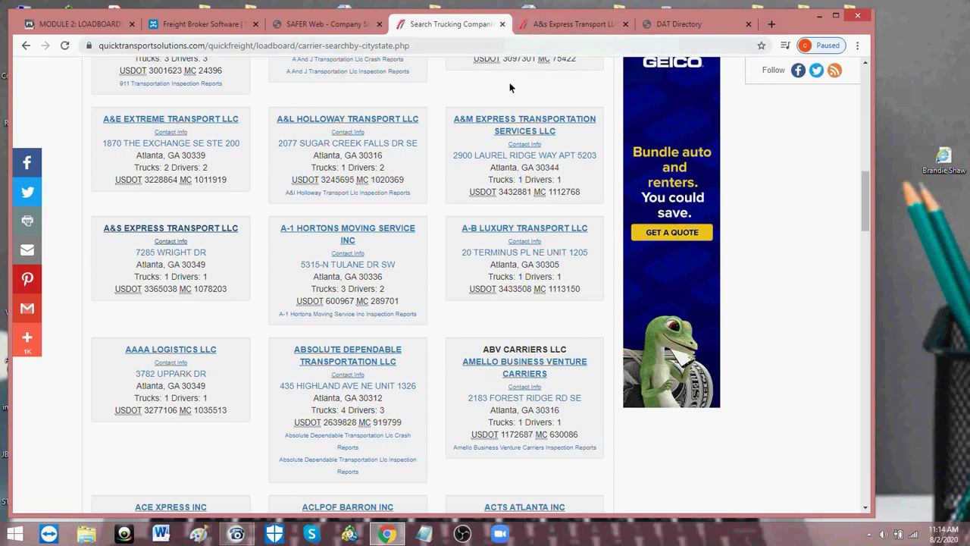
click(660, 23)
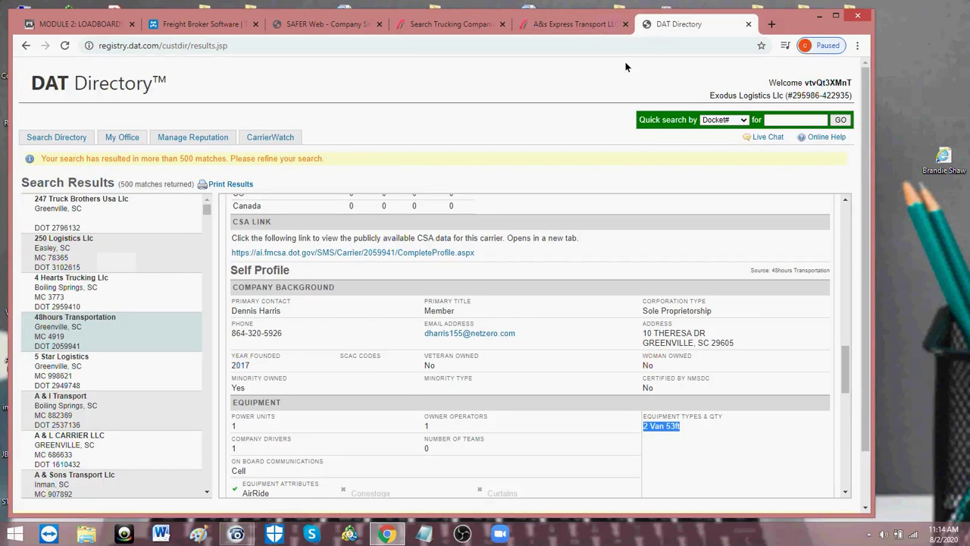
click(455, 24)
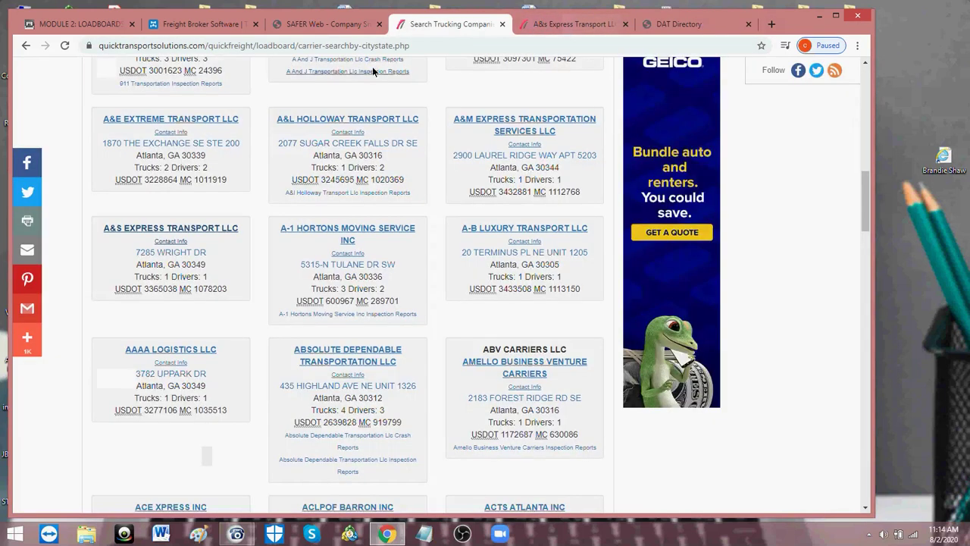
scroll(314, 121, up, 2)
scroll(314, 120, up, 2)
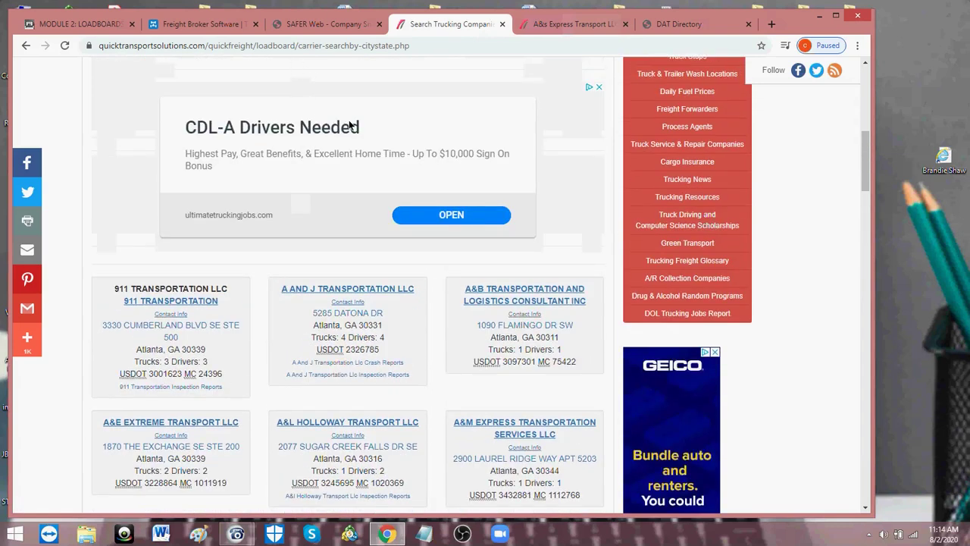
Show the Trucker Path Freight Broker Software page, the SAFER Company Snapshot search and the DAT Directory page in turn
click(216, 26)
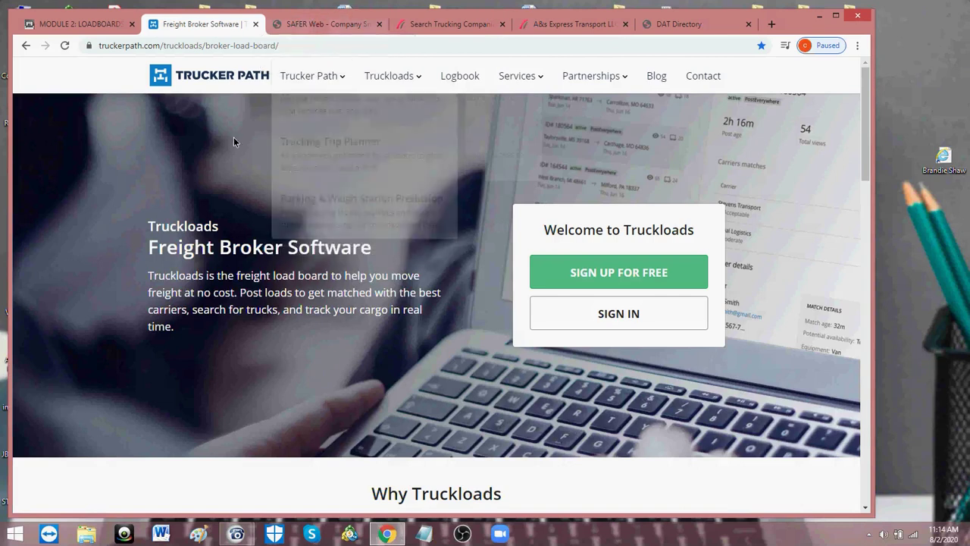
click(286, 25)
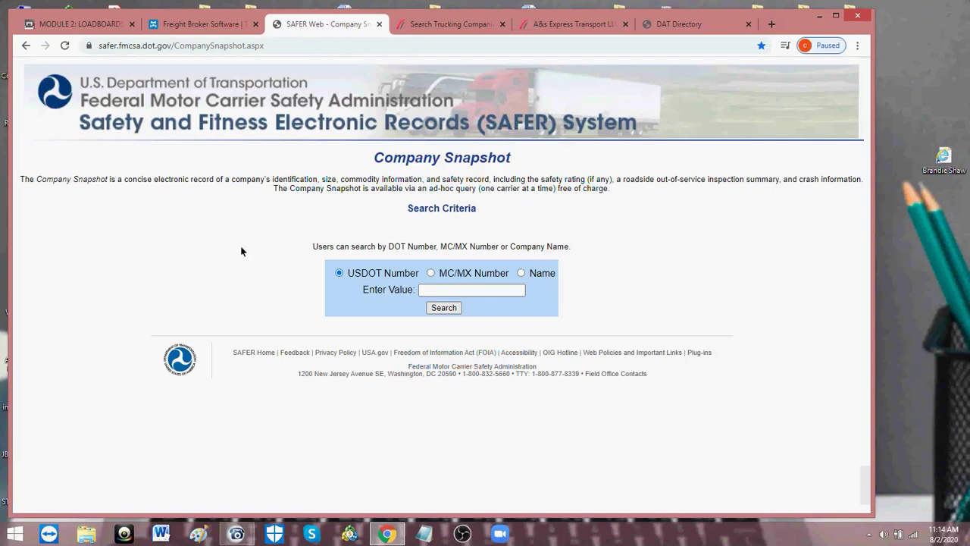
click(211, 26)
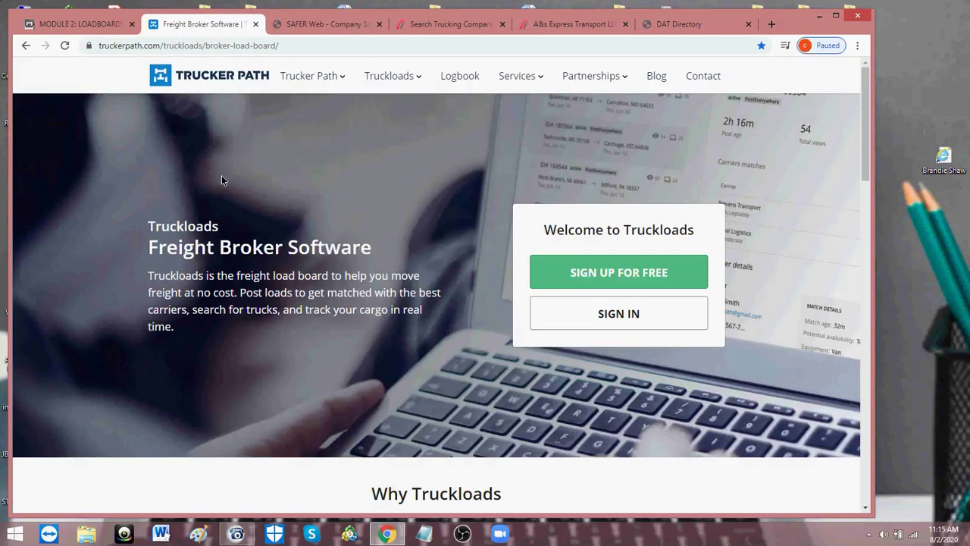
click(288, 26)
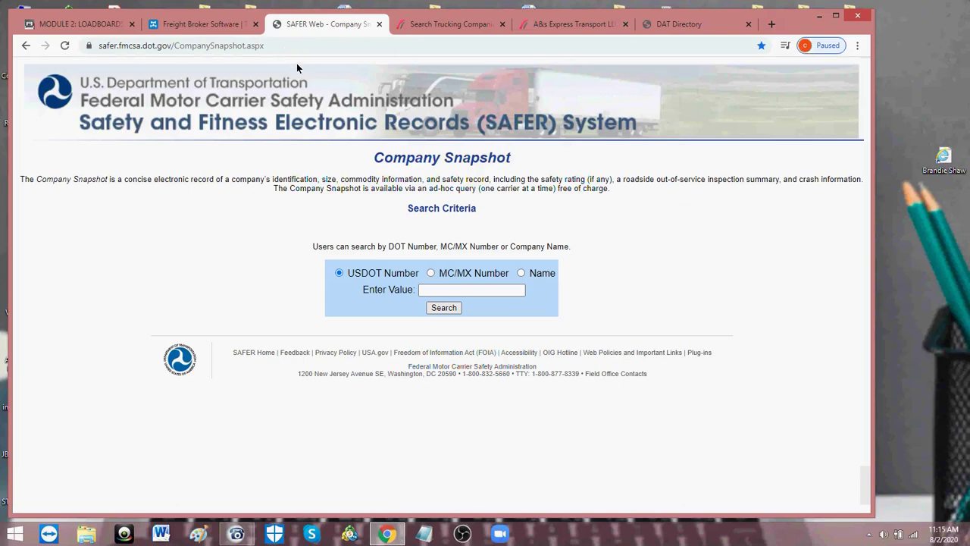
click(186, 31)
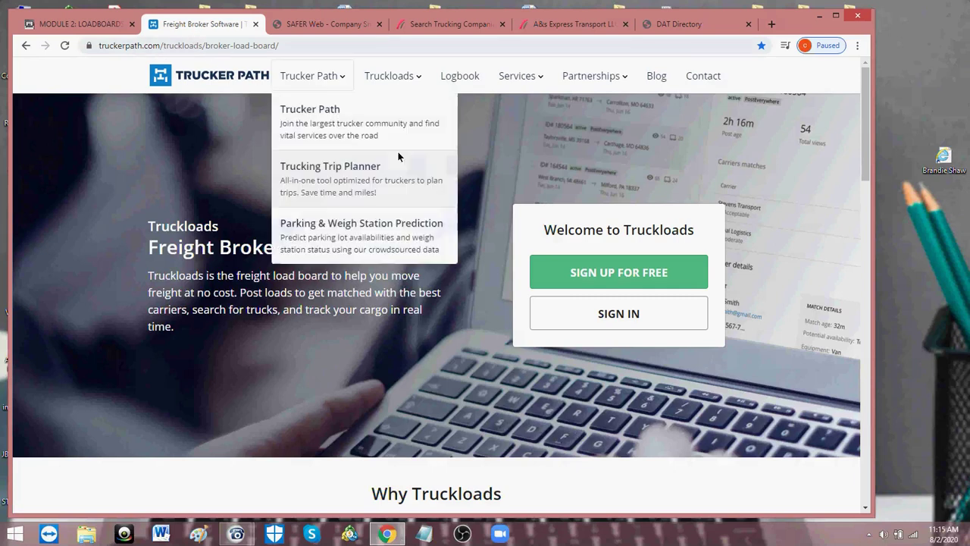
click(470, 25)
click(684, 25)
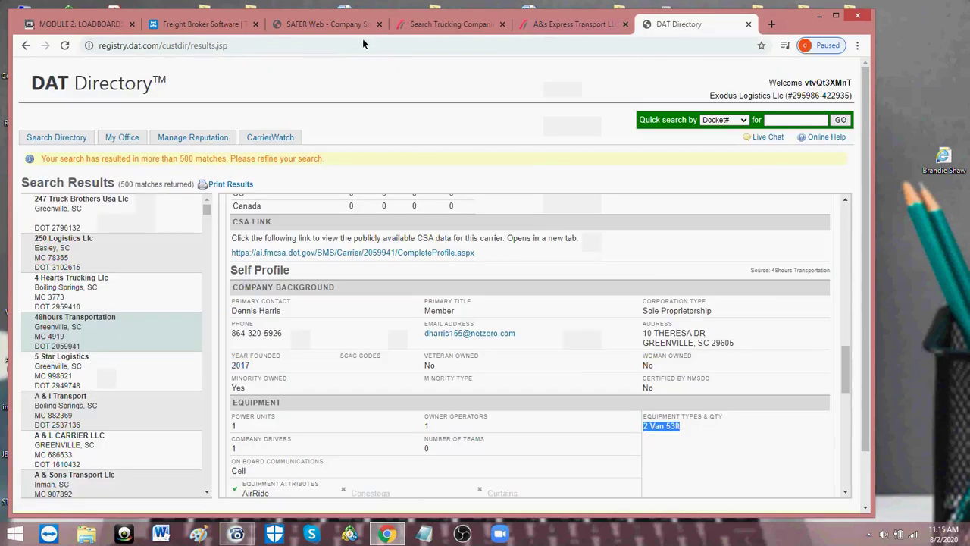
Sign in to Trucker Path Truckloads with the saved account credentials and open its Truck Search page
click(219, 24)
click(616, 313)
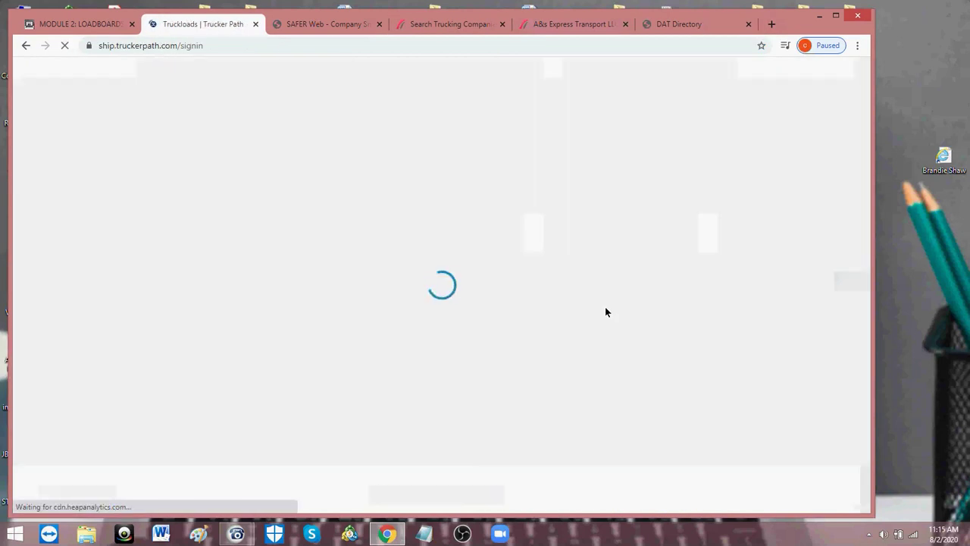
click(429, 326)
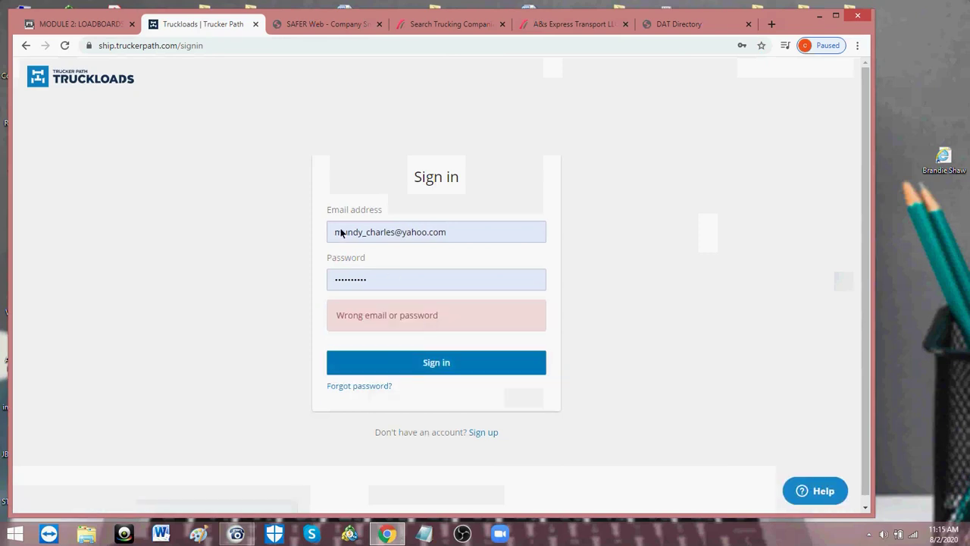
click(419, 362)
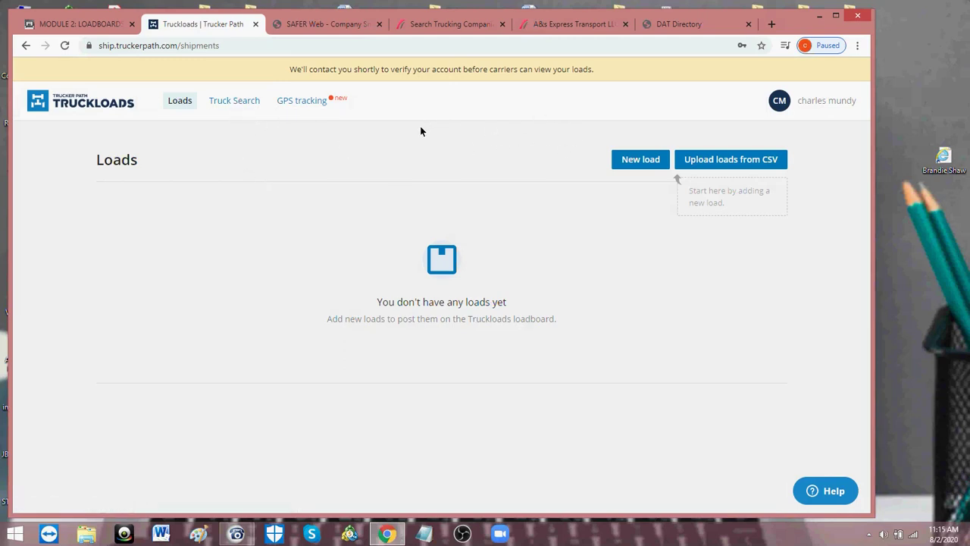
click(230, 101)
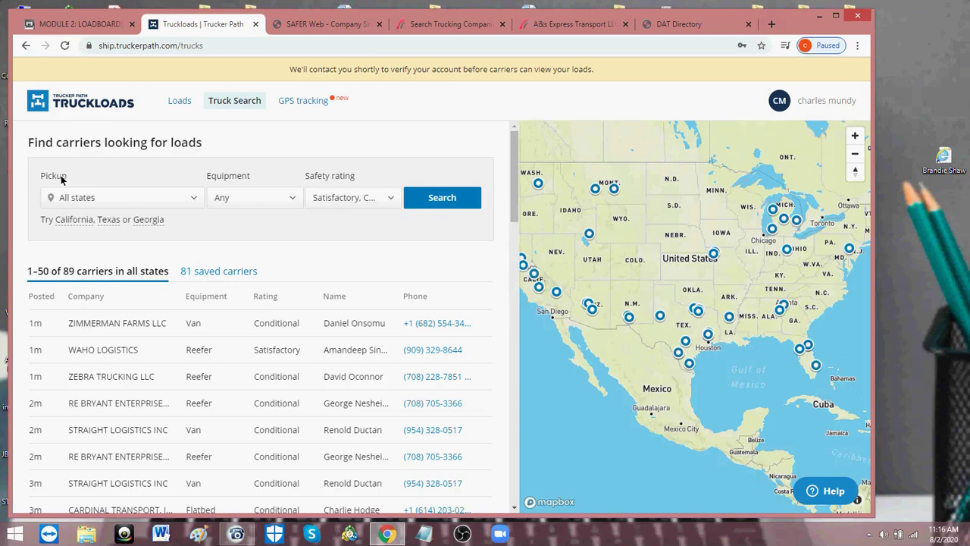
Examine the available Pickup states in the carrier search without changing the All states selection
click(126, 198)
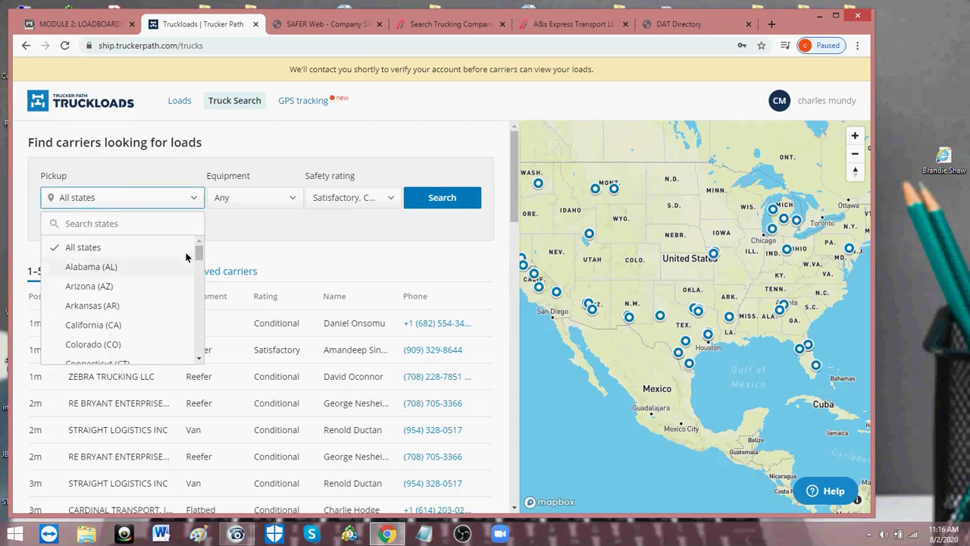
mouse_move(198, 254)
mouse_down()
mouse_move(198, 351)
mouse_move(190, 253)
mouse_up()
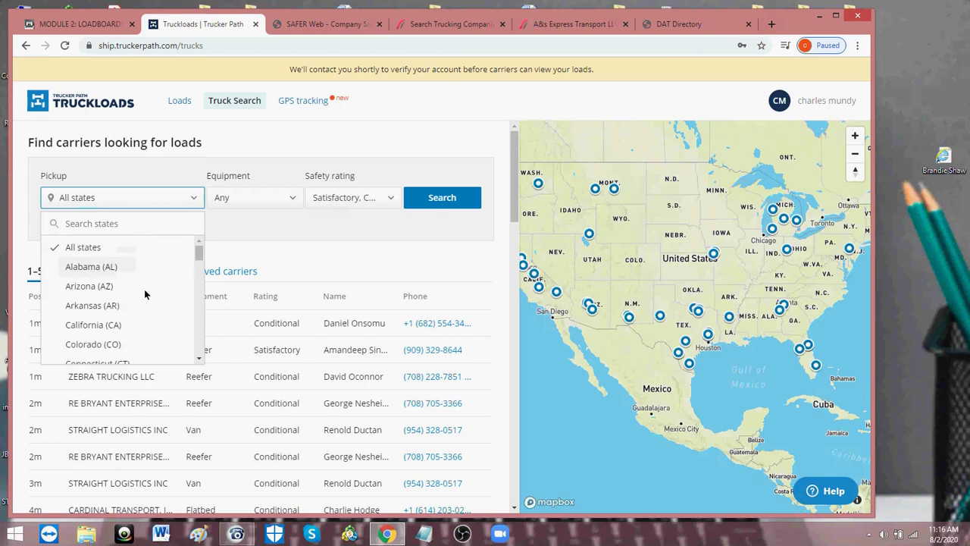
click(275, 255)
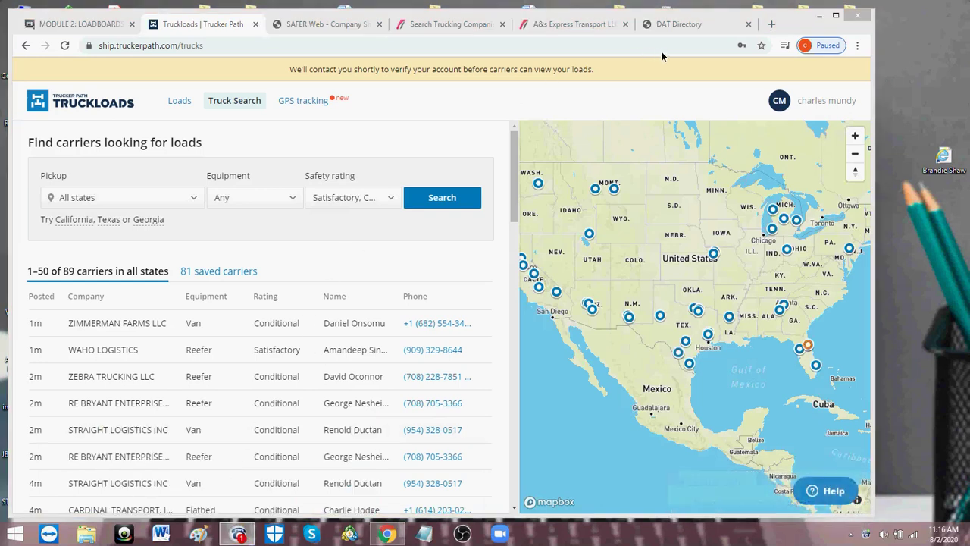
Search Google in a new tab for "truck stops near atlanta ga" and open the full list of places with its map
click(771, 23)
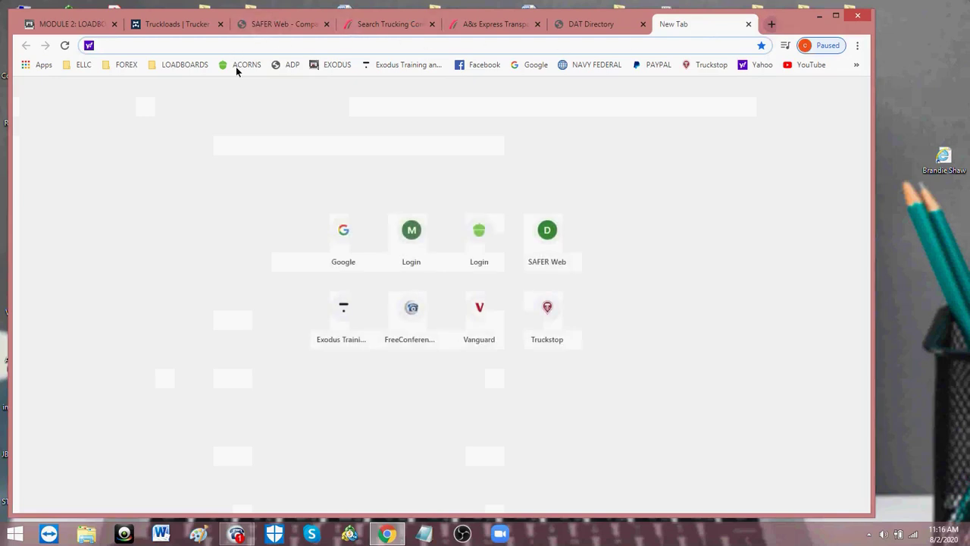
click(348, 231)
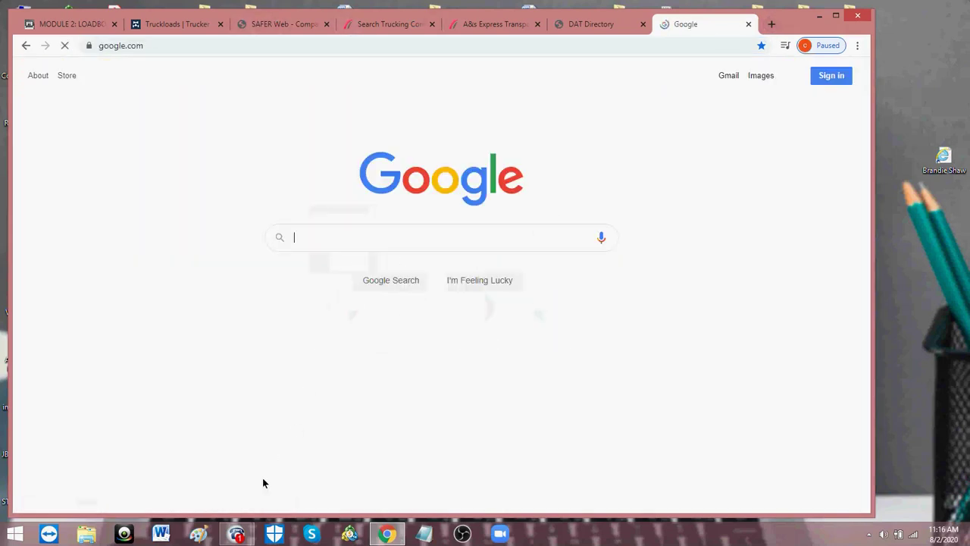
click(230, 480)
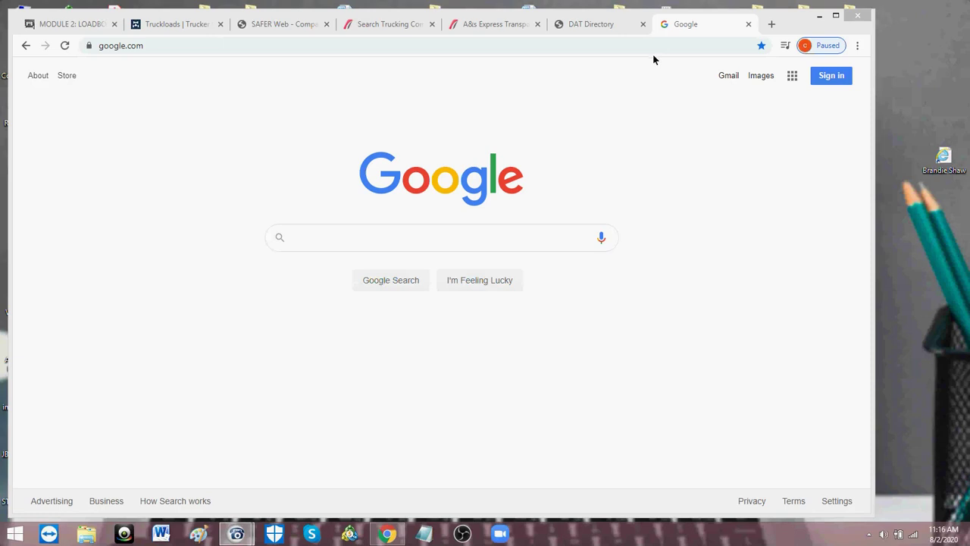
click(293, 239)
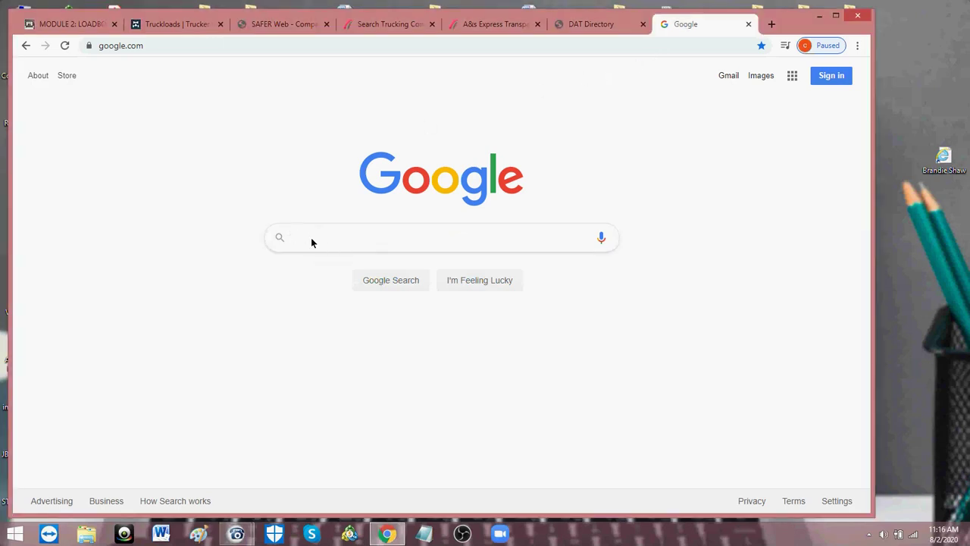
text(truckstop)
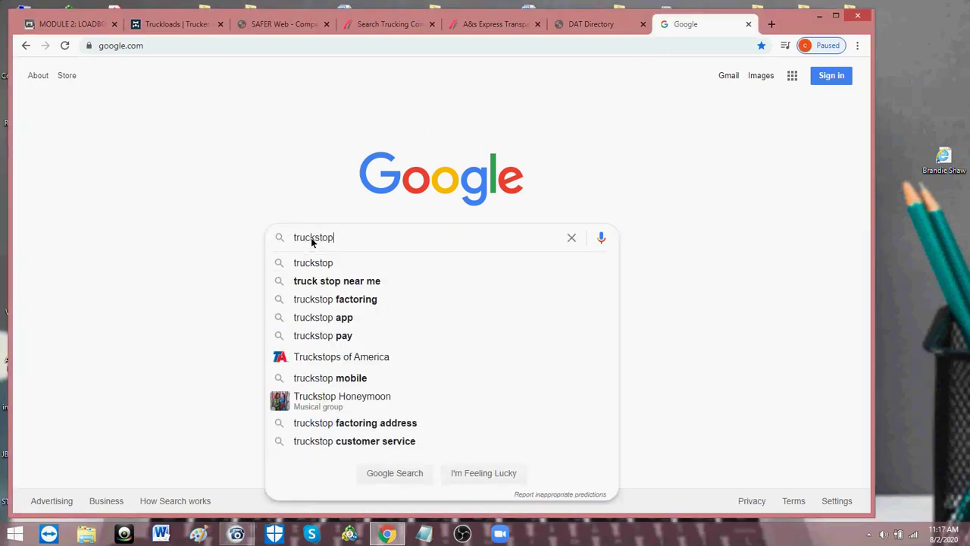
text(s near)
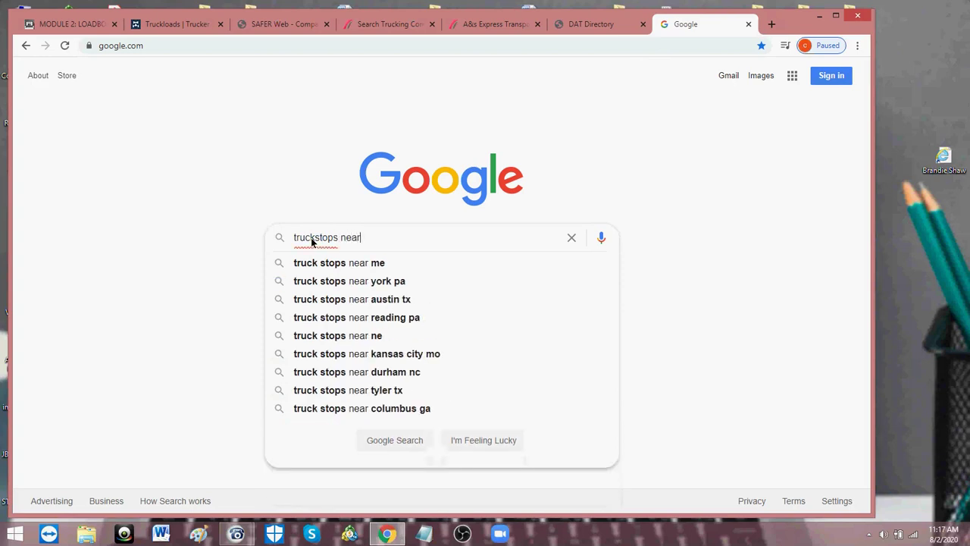
text( atl)
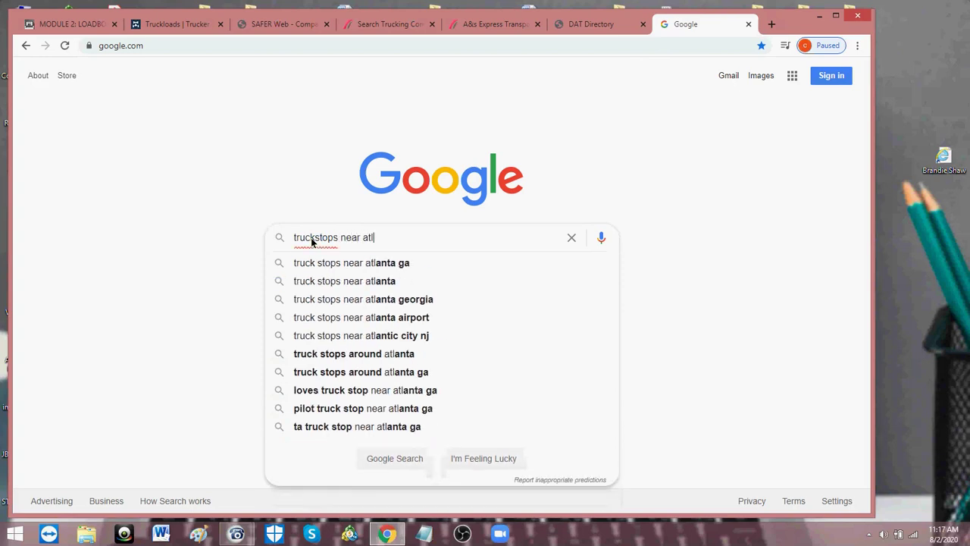
click(390, 262)
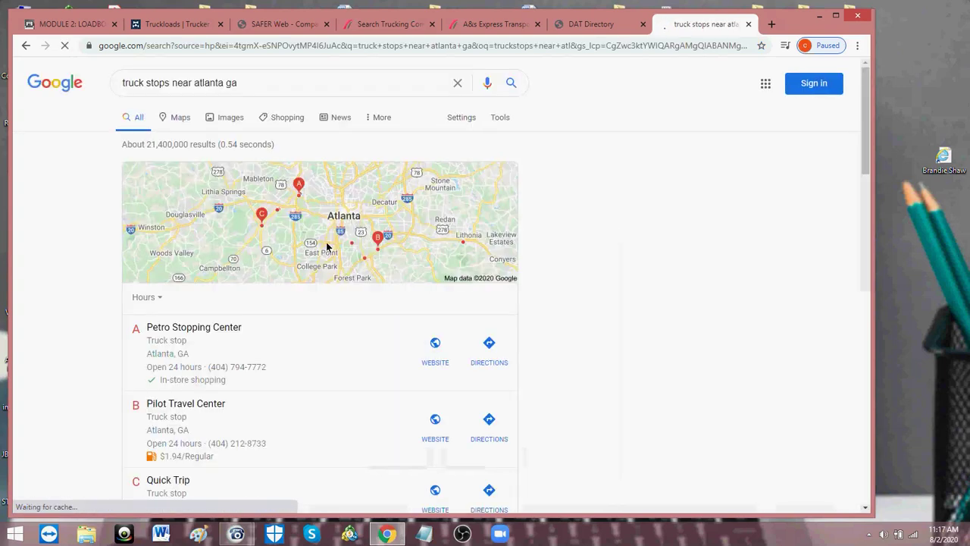
scroll(330, 241, down, 1)
scroll(330, 241, down, 2)
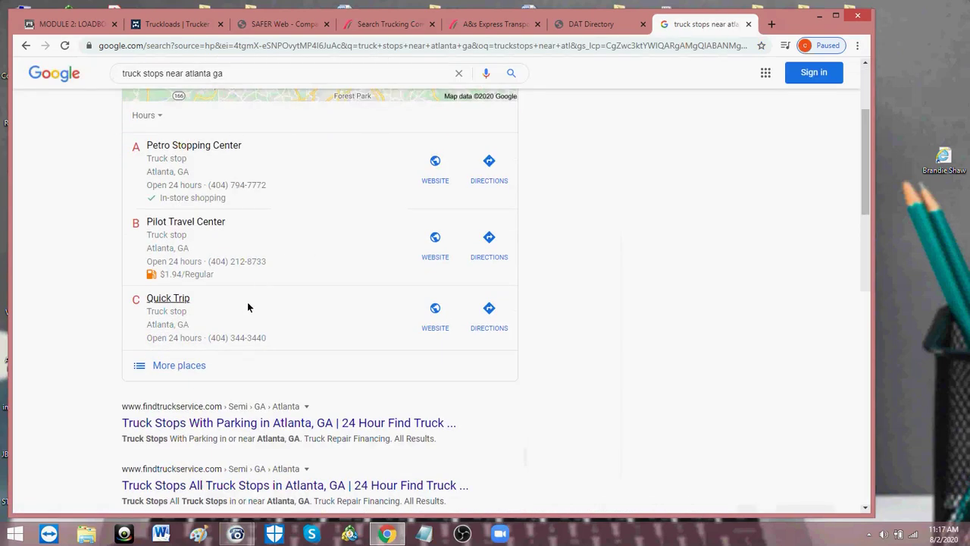
click(168, 366)
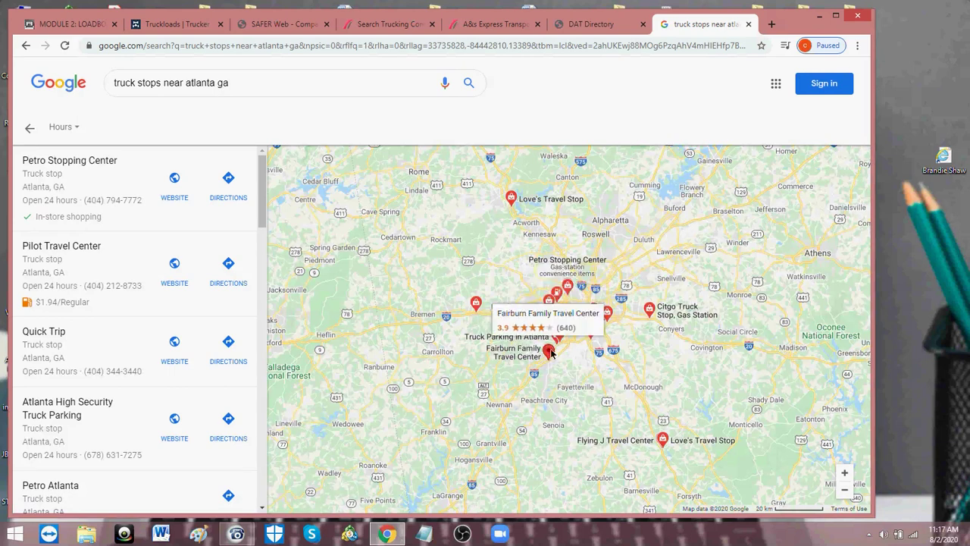
Examine the list of truck stops around Atlanta and their locations on the map
scroll(79, 200, down, 1)
scroll(79, 199, up, 1)
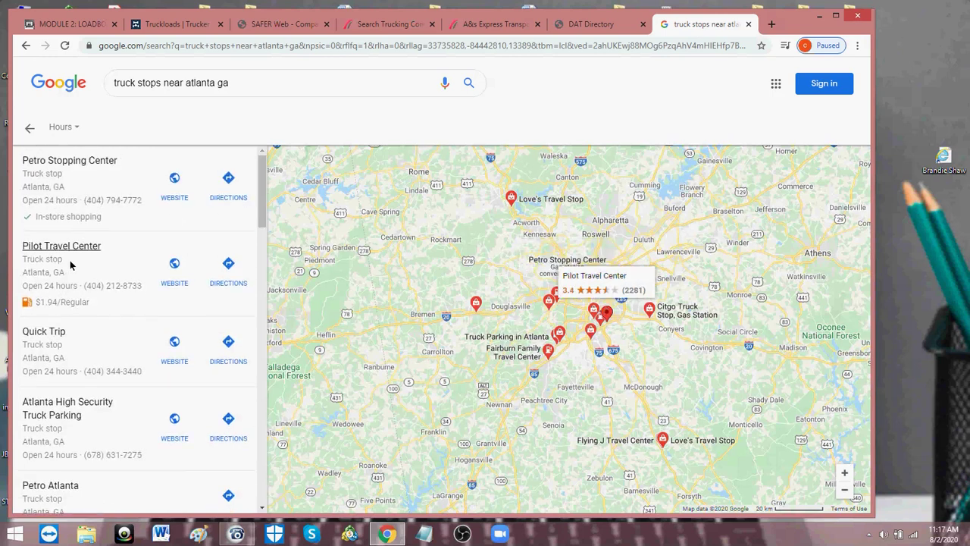
scroll(72, 264, down, 5)
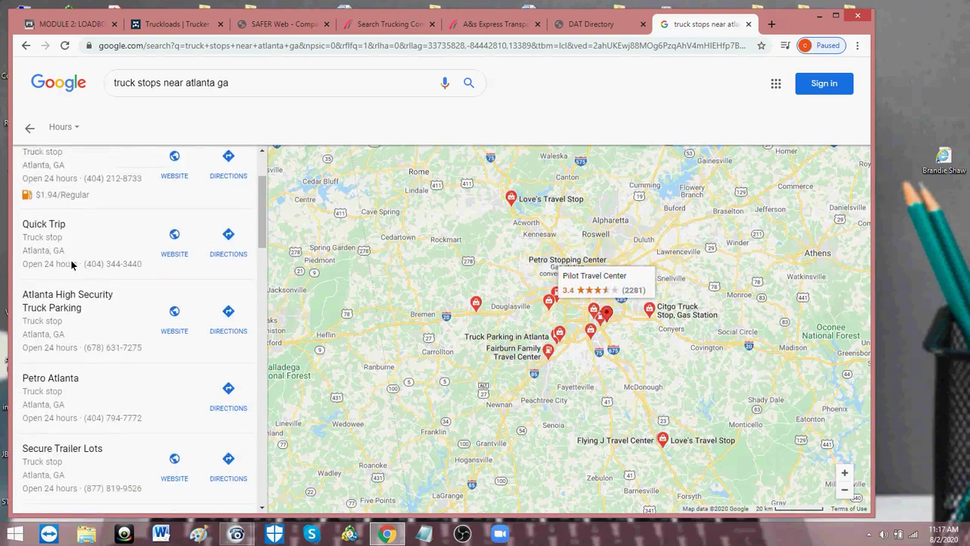
scroll(72, 264, down, 1)
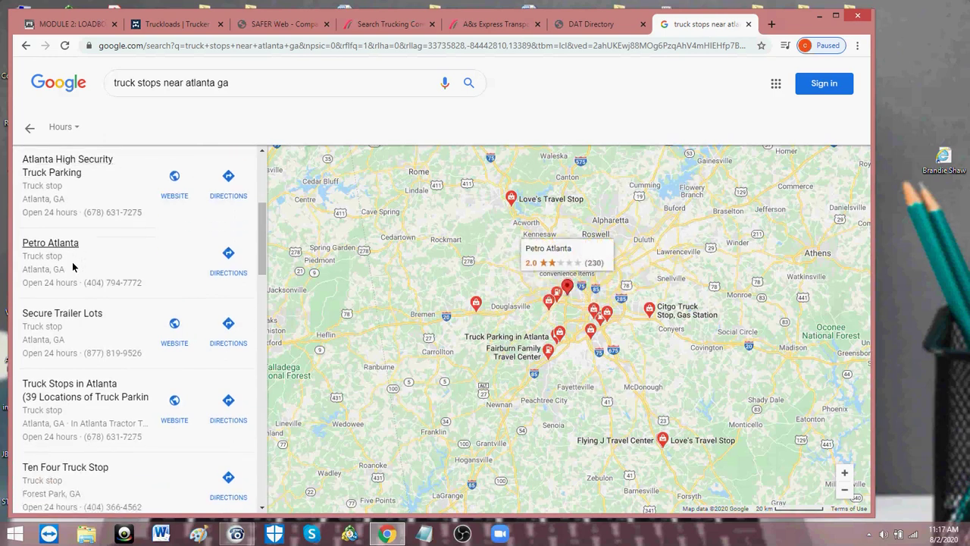
scroll(85, 257, down, 6)
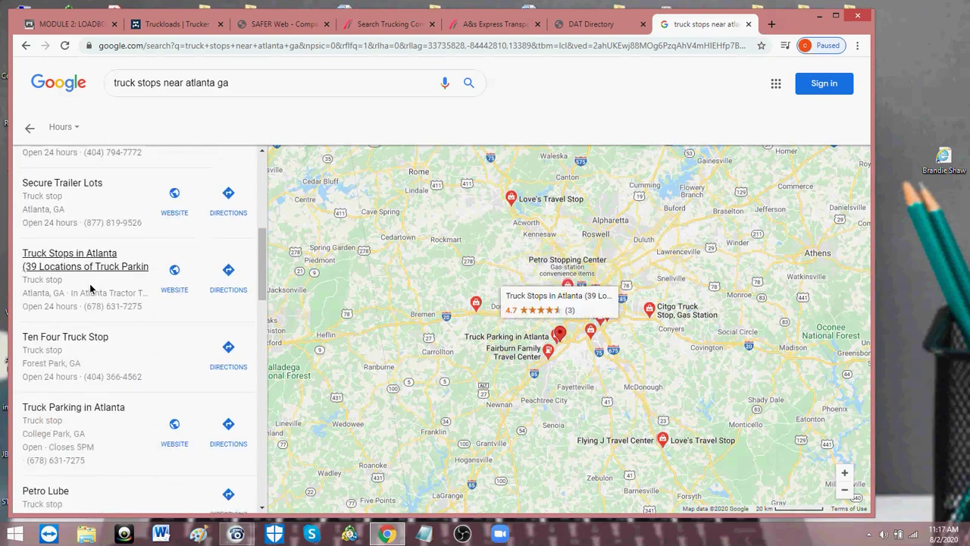
scroll(90, 288, down, 3)
scroll(88, 286, down, 4)
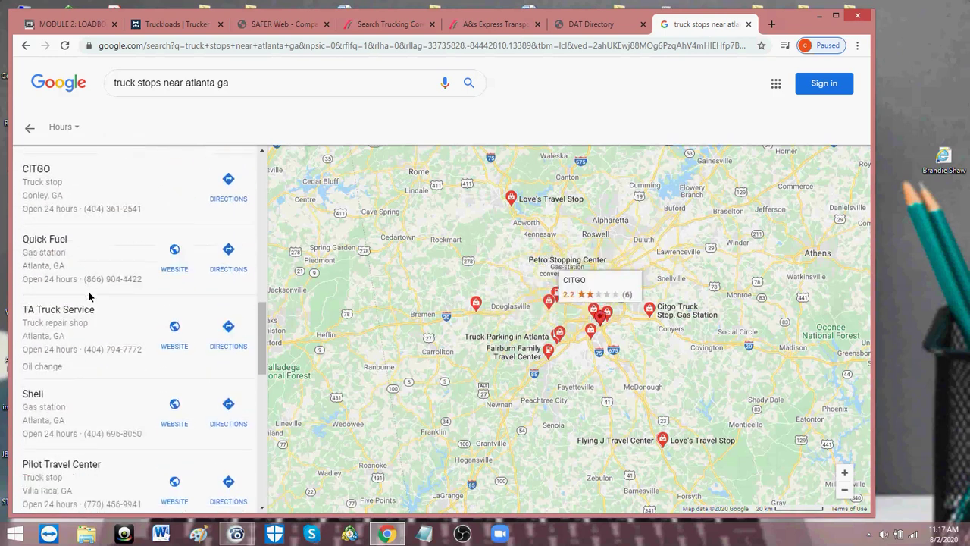
scroll(87, 288, down, 5)
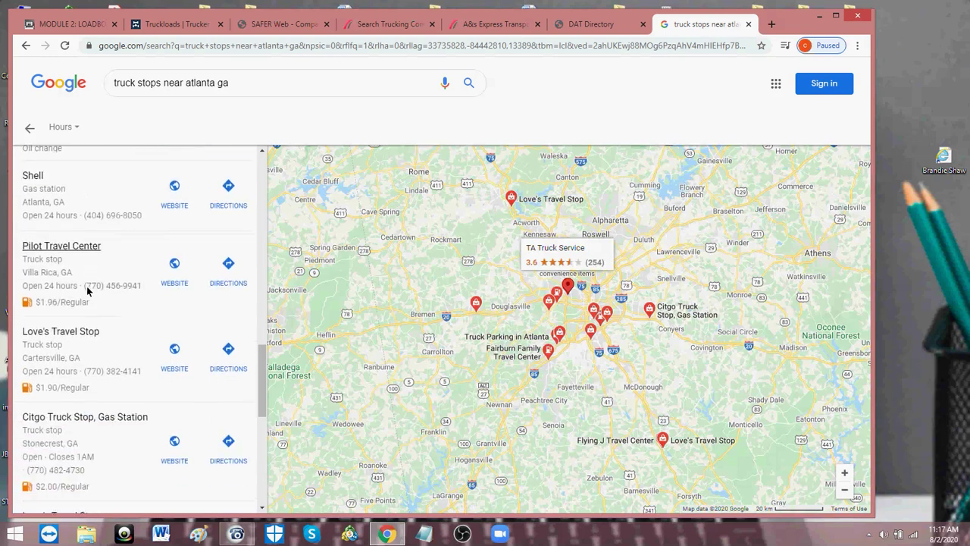
scroll(95, 298, down, 5)
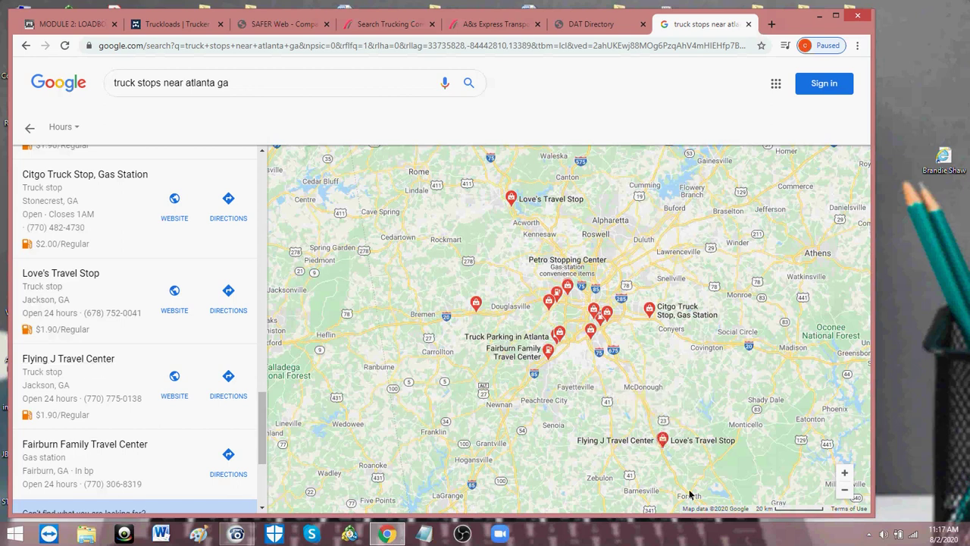
scroll(557, 264, up, 1)
scroll(530, 272, down, 1)
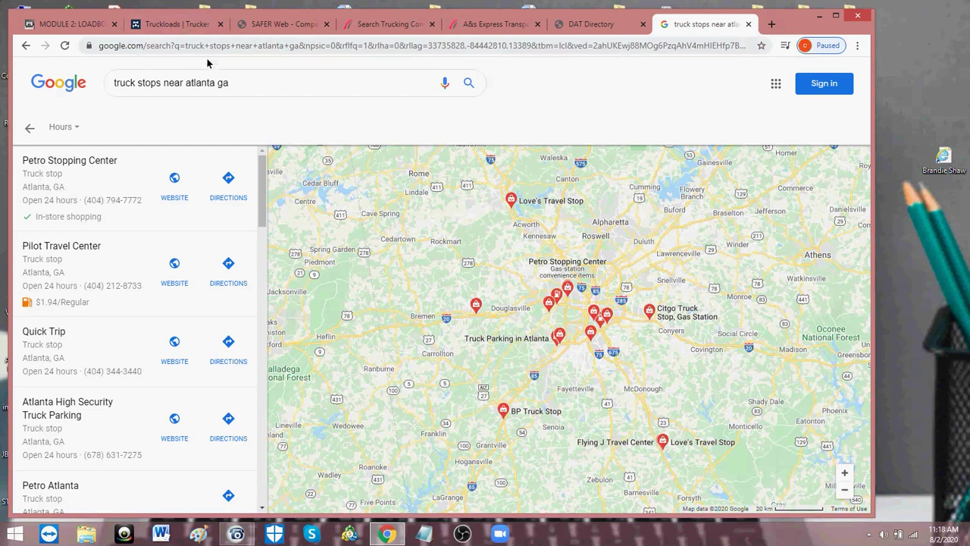
Change the location in the place search to run "truck stops near greensboro nc"
drag(229, 85, 189, 86)
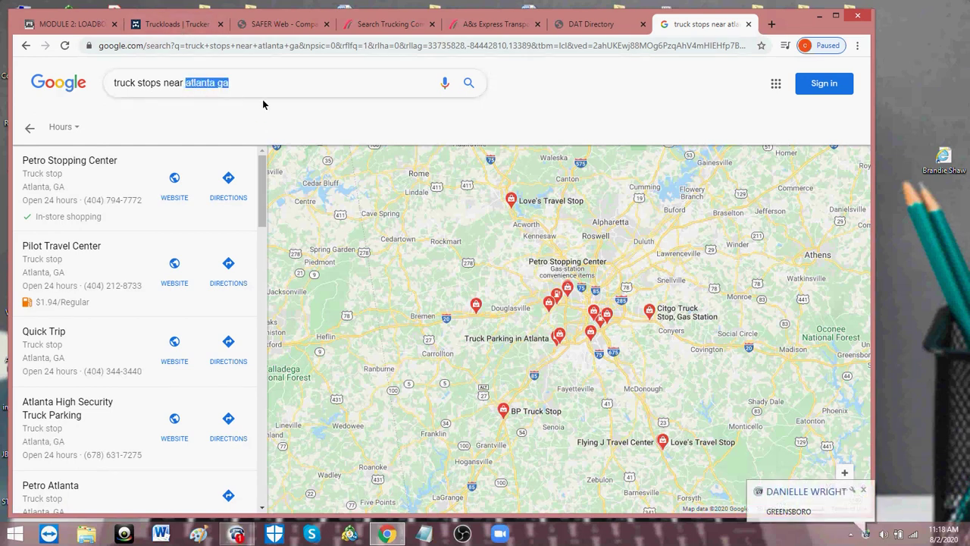
text(norfolk)
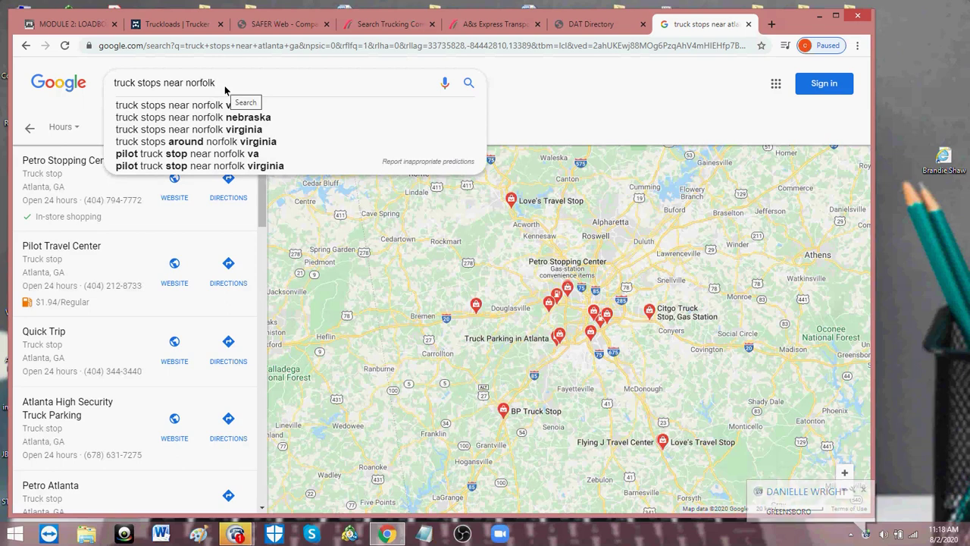
drag(216, 83, 185, 89)
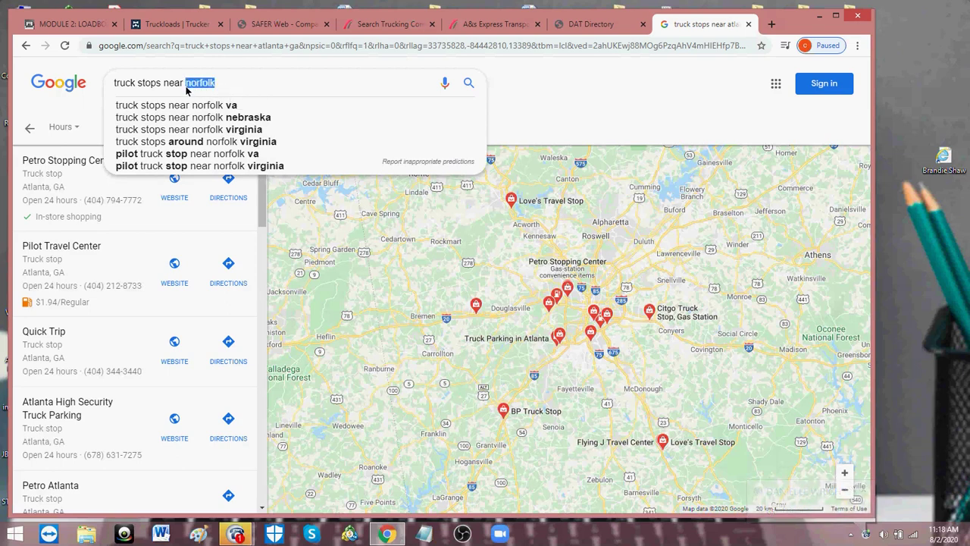
text(gr)
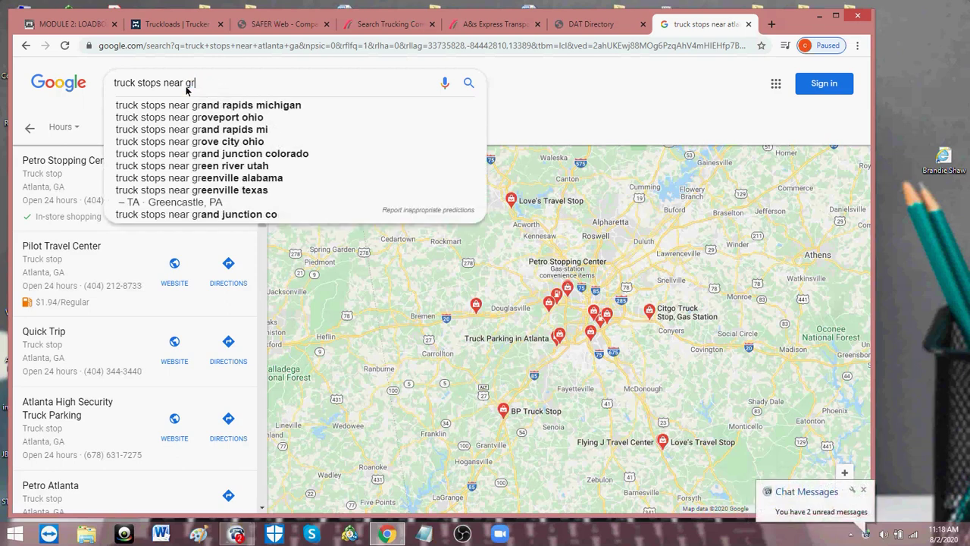
click(237, 535)
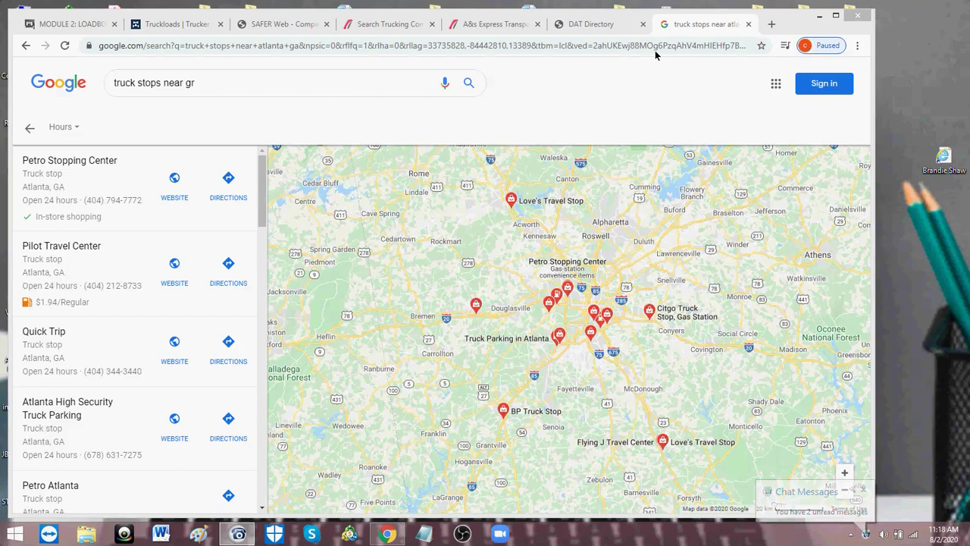
click(201, 83)
text(ee)
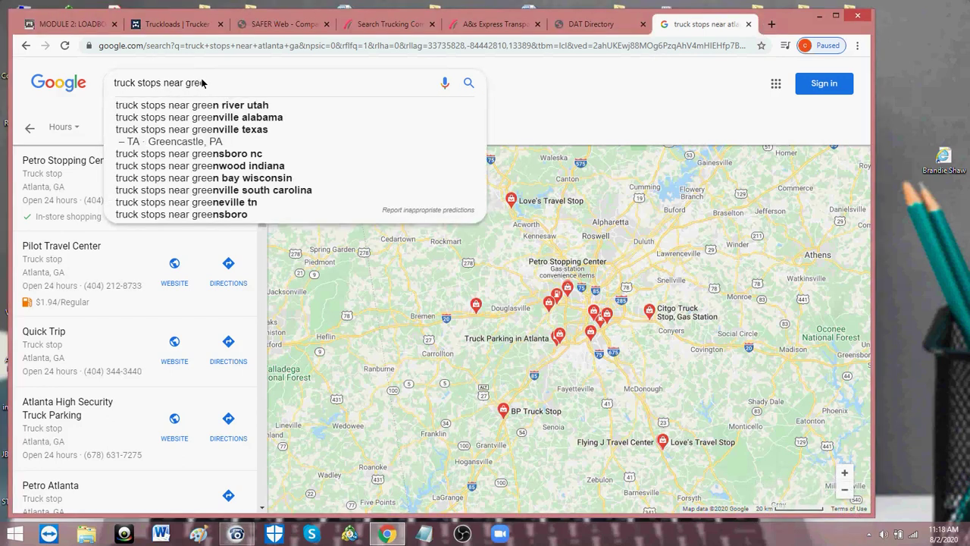
text(nsboro)
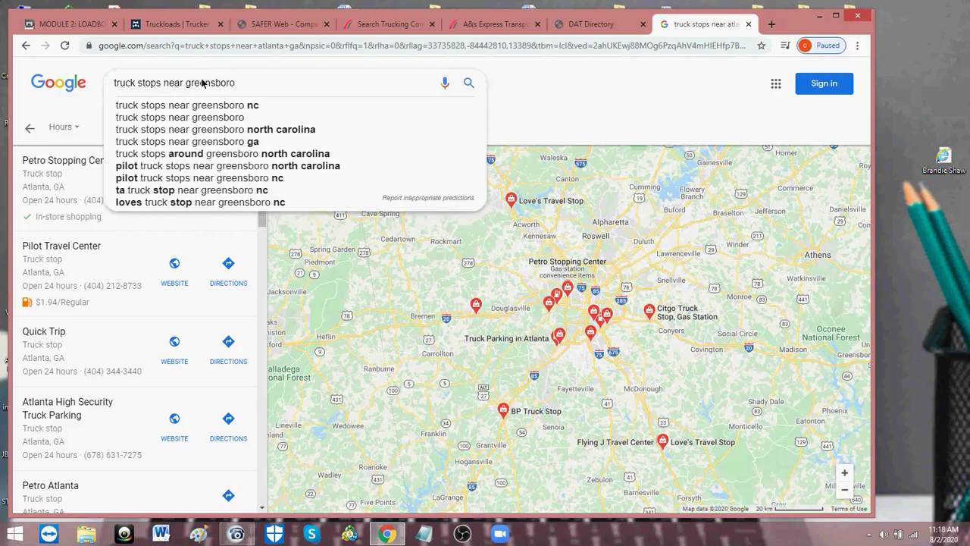
click(208, 106)
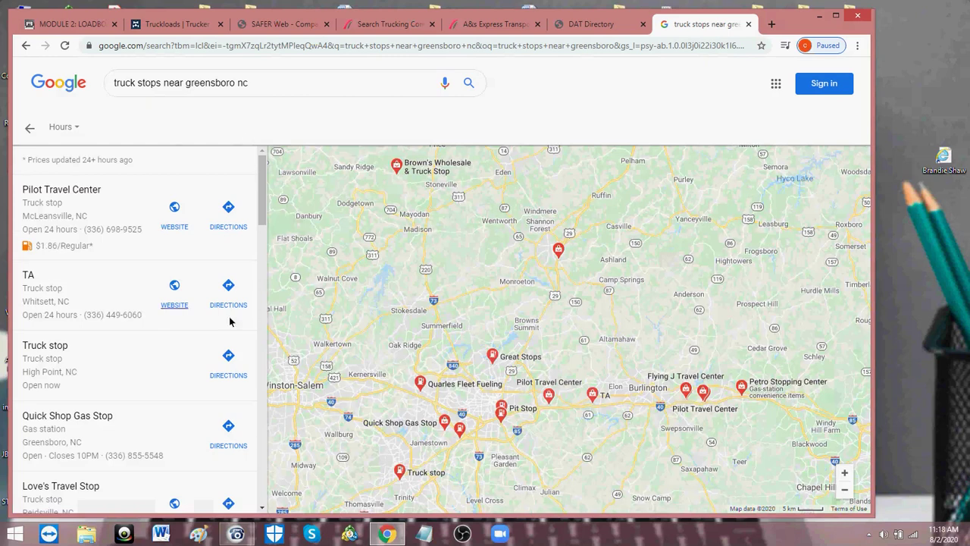
Examine the Greensboro truck stop listings and their locations across the surrounding area on the map
scroll(178, 288, down, 6)
scroll(178, 288, down, 9)
scroll(177, 288, up, 3)
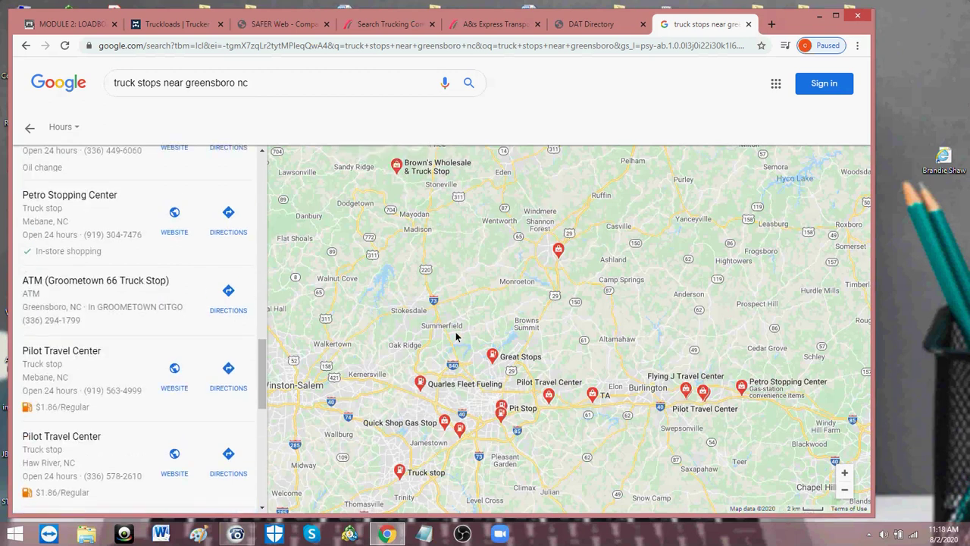
scroll(457, 336, up, 1)
scroll(468, 339, down, 4)
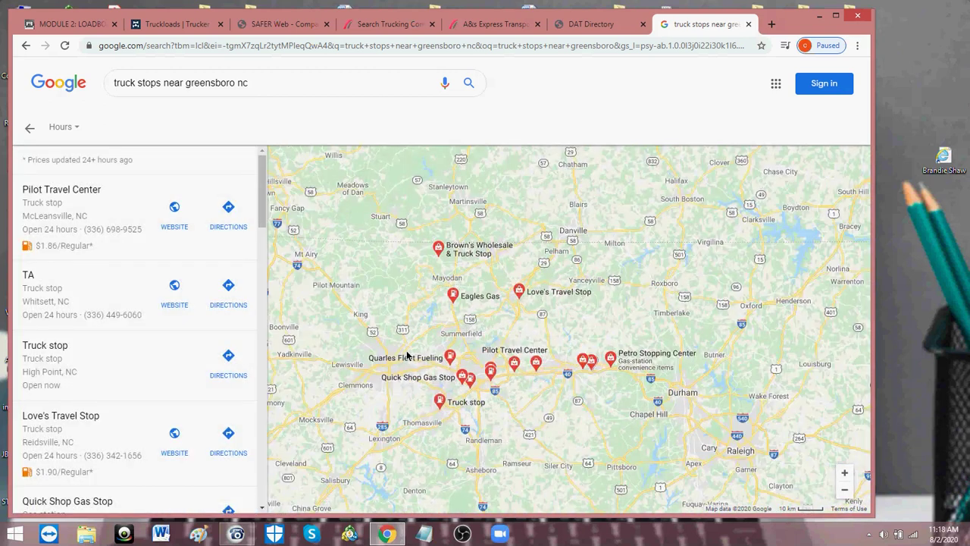
mouse_move(529, 298)
drag(504, 426, 495, 305)
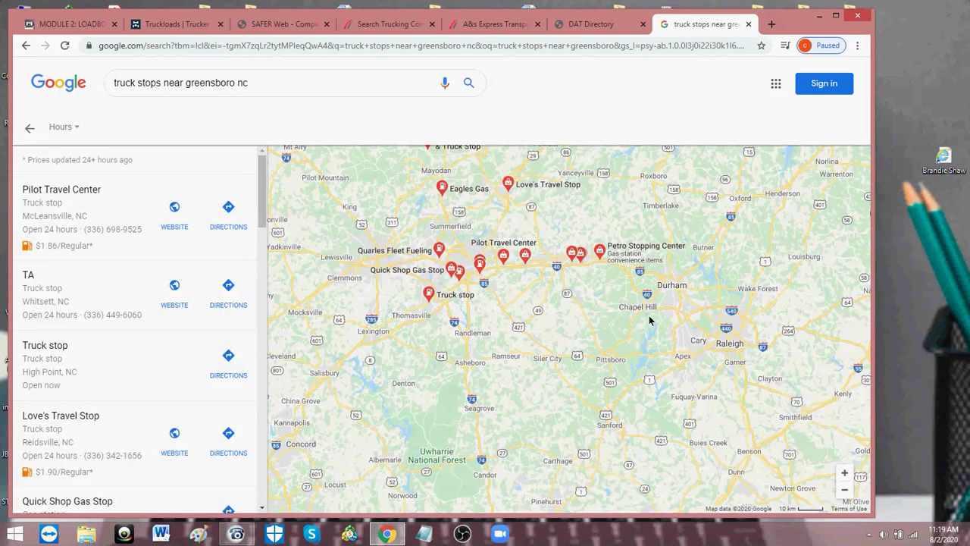
drag(567, 313, 648, 403)
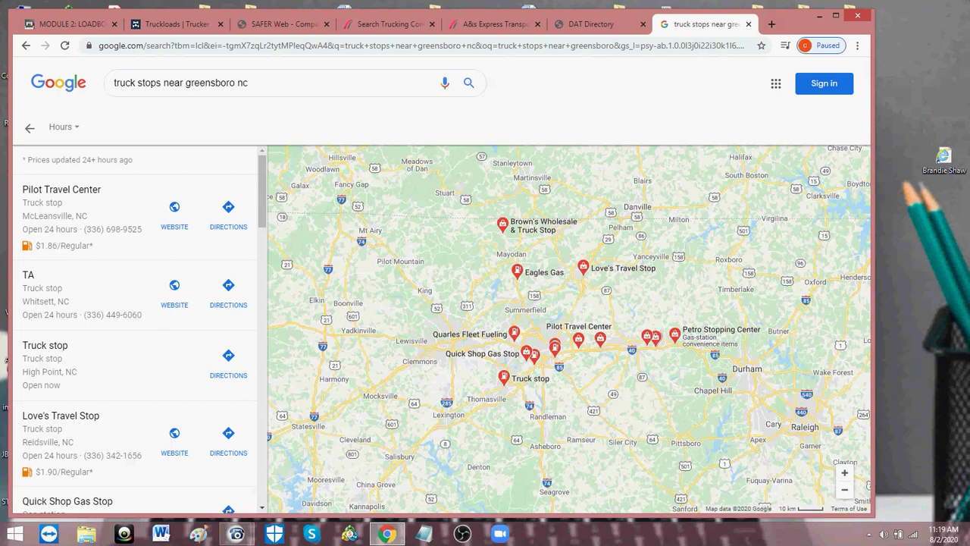
drag(257, 190, 262, 195)
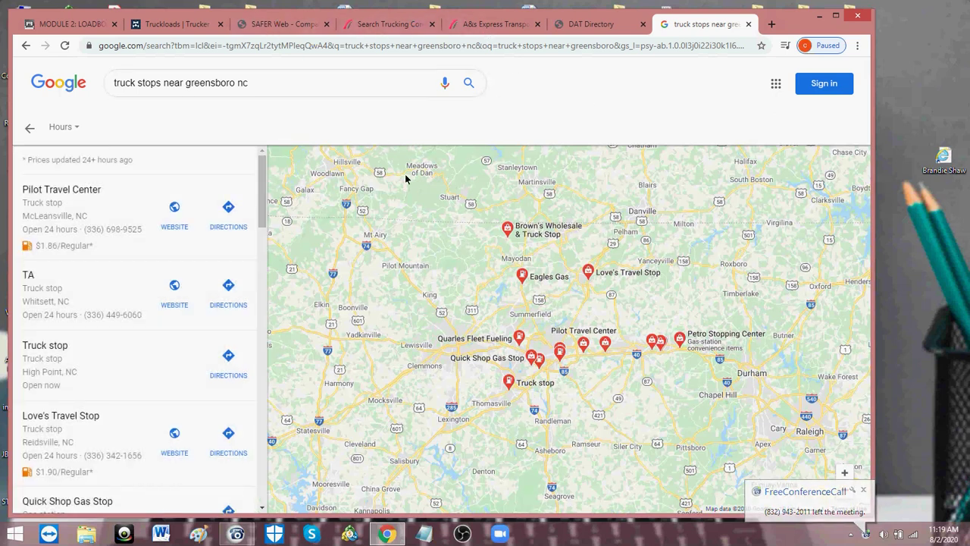
Return to the DAT Directory search results with the open 48hours Transportation profile
click(593, 26)
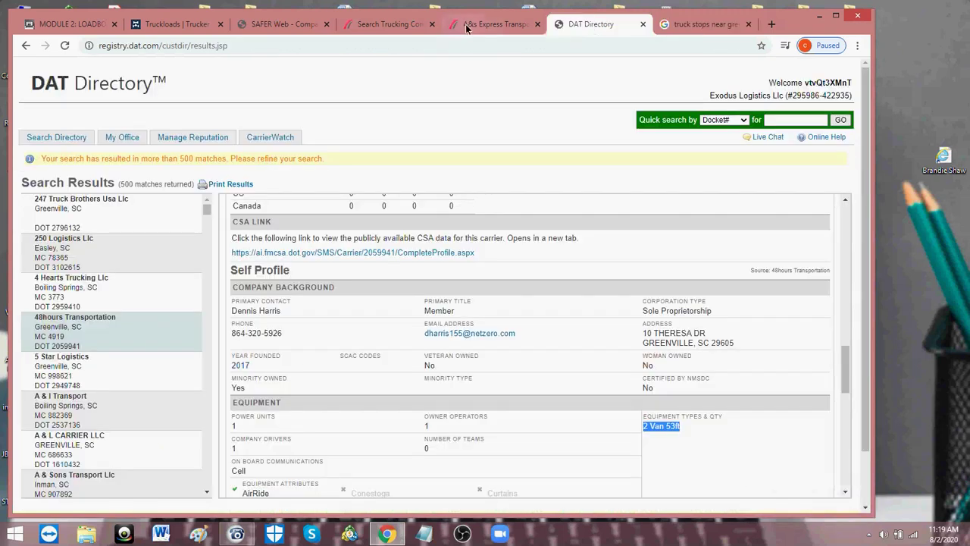
Return to the carrier search in Trucker Path Truckloads
click(399, 28)
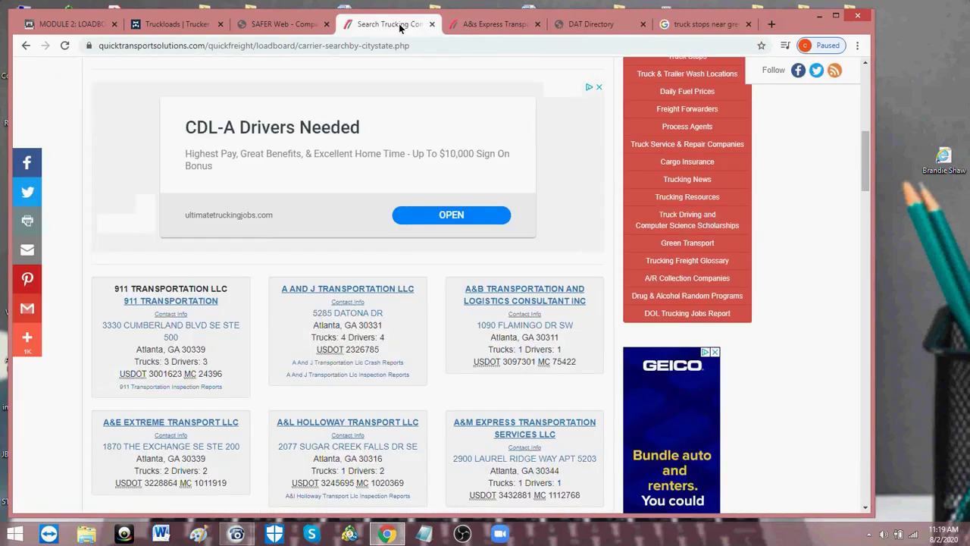
click(301, 26)
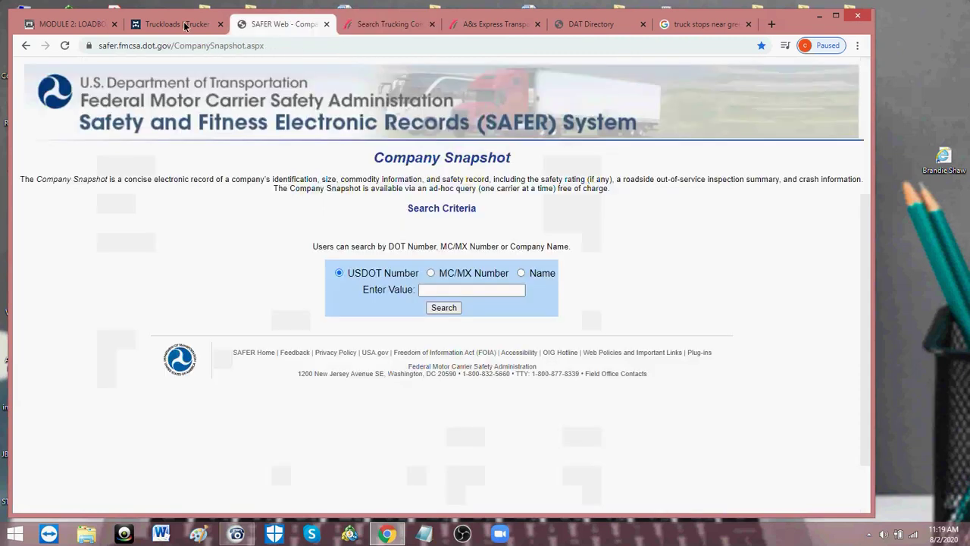
click(175, 24)
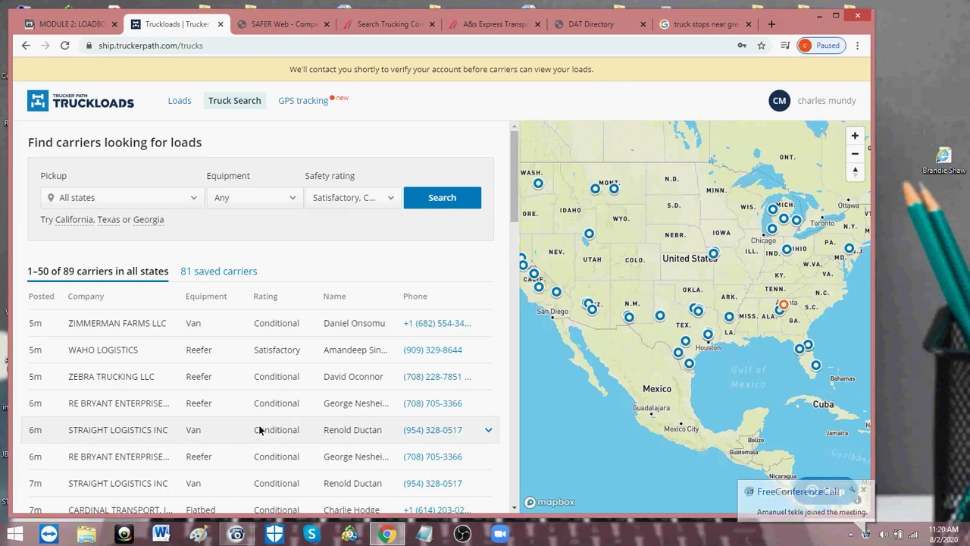
mouse_move(241, 530)
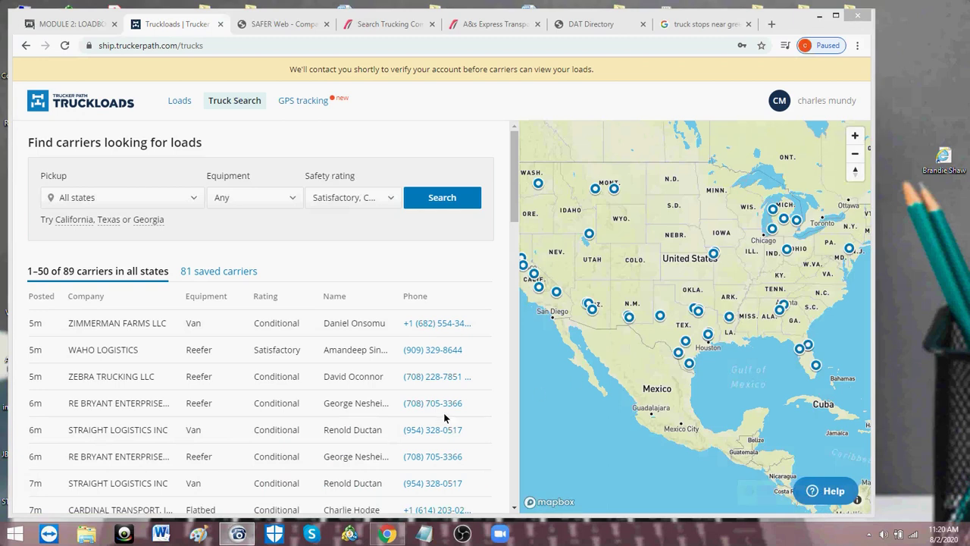
click(709, 331)
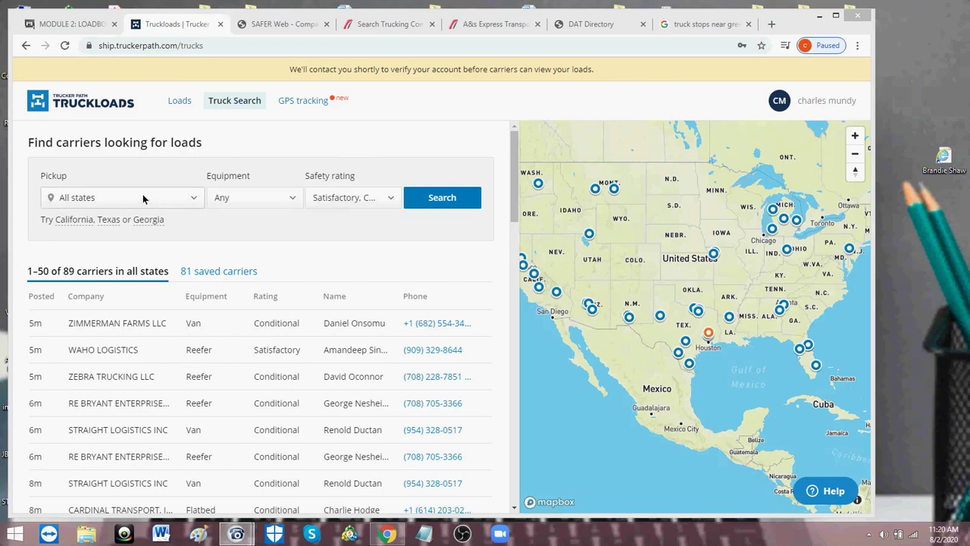
Limit the equipment filter of the carrier search to Flatbed, Van and Reefer
click(290, 200)
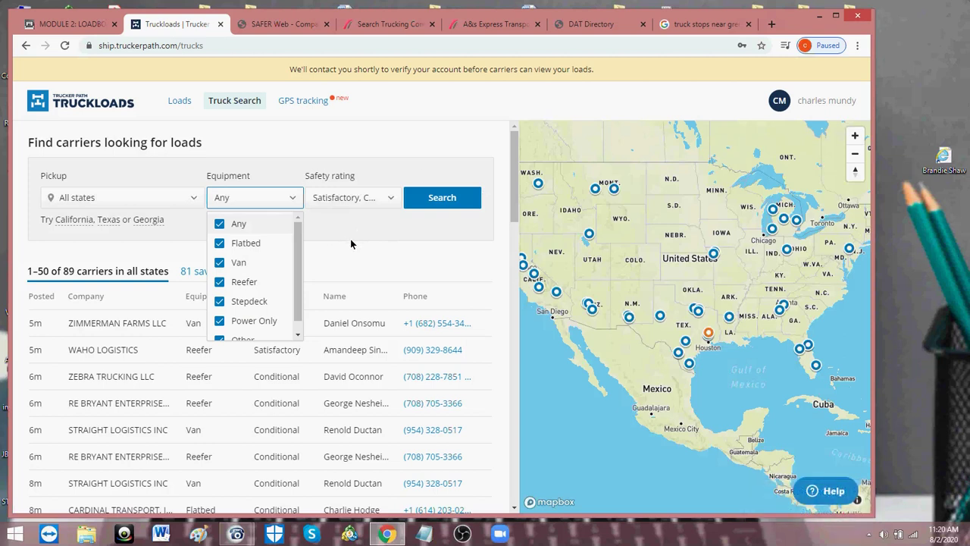
click(219, 225)
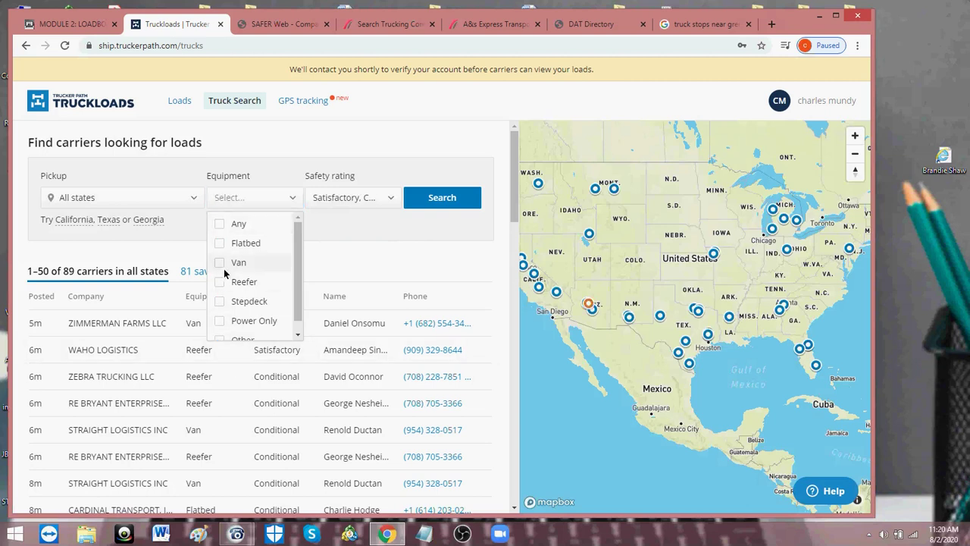
click(220, 243)
click(219, 262)
click(219, 281)
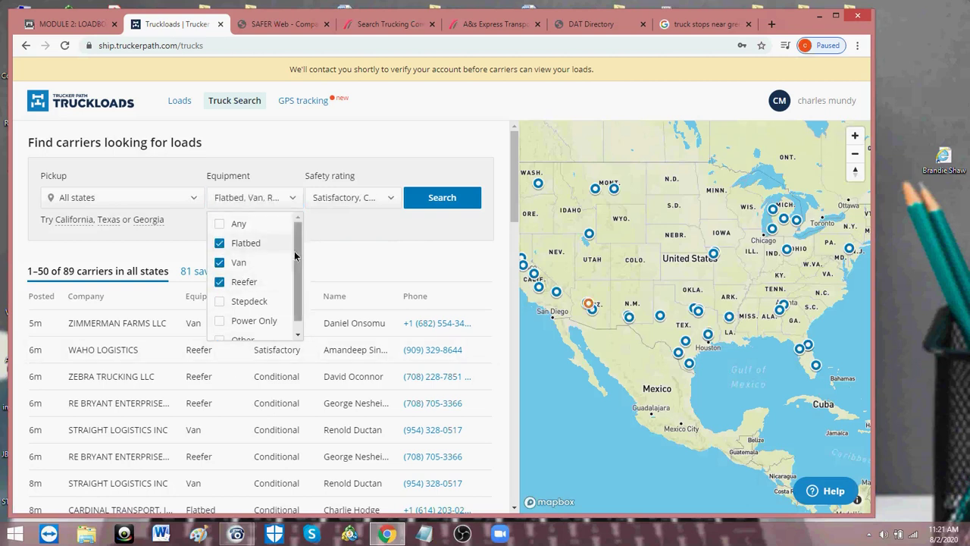
click(331, 233)
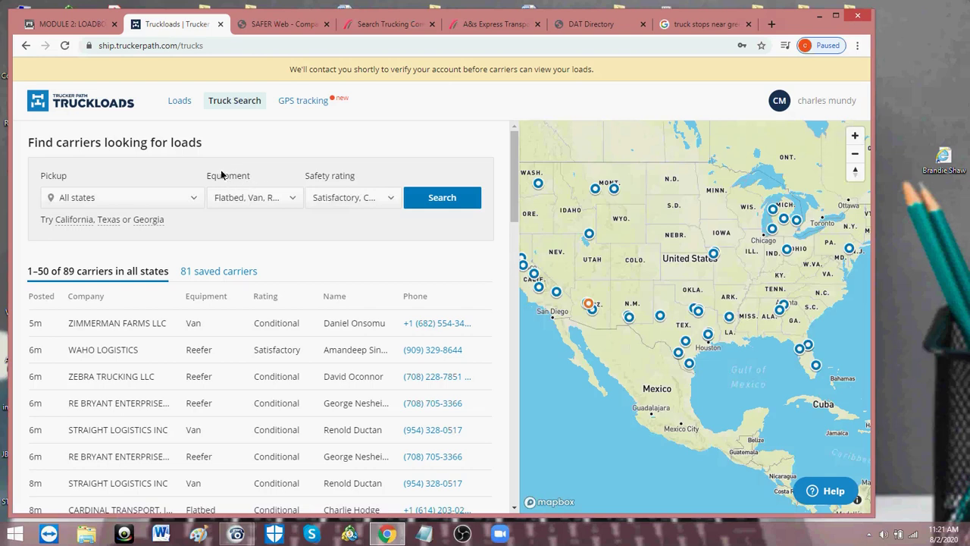
Restrict the safety rating filter to Satisfactory only and run the carrier search for all states
click(393, 198)
click(318, 262)
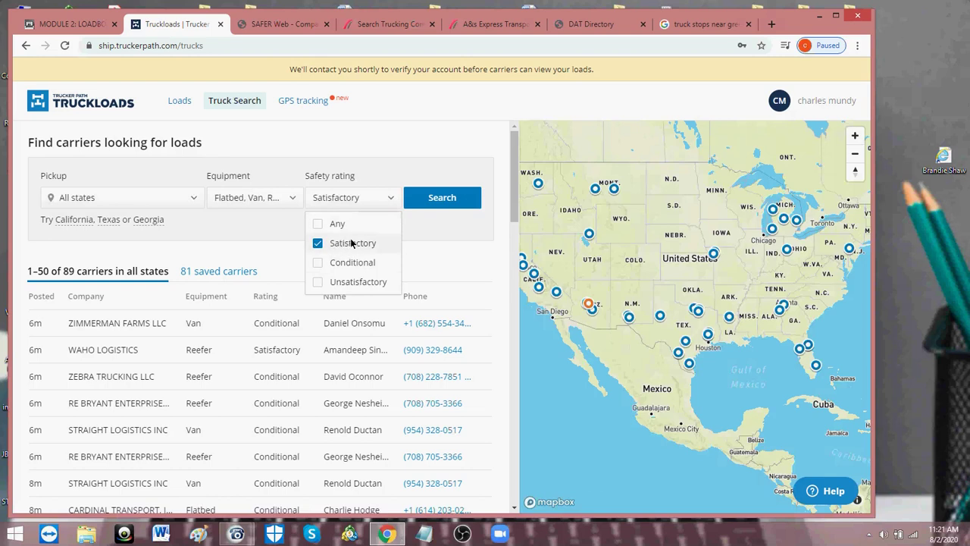
click(431, 253)
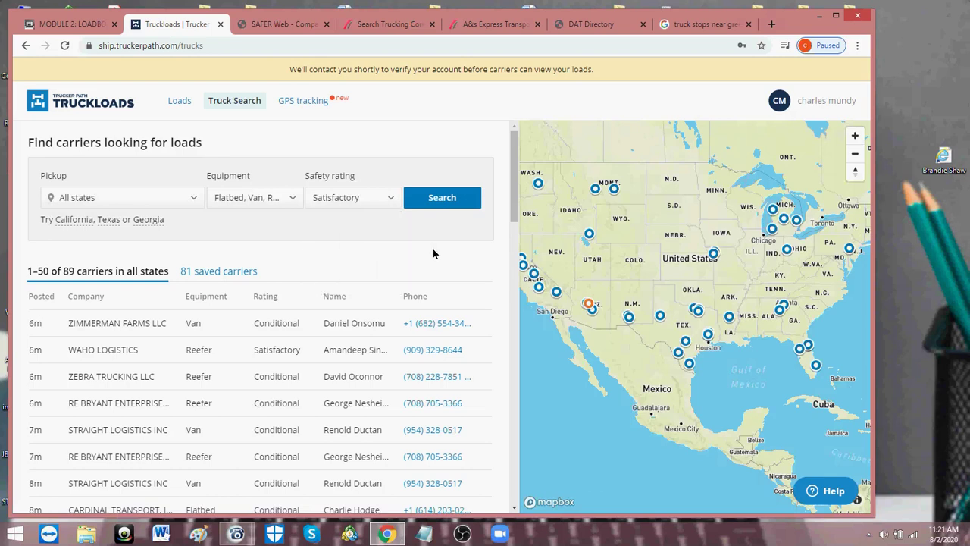
click(392, 196)
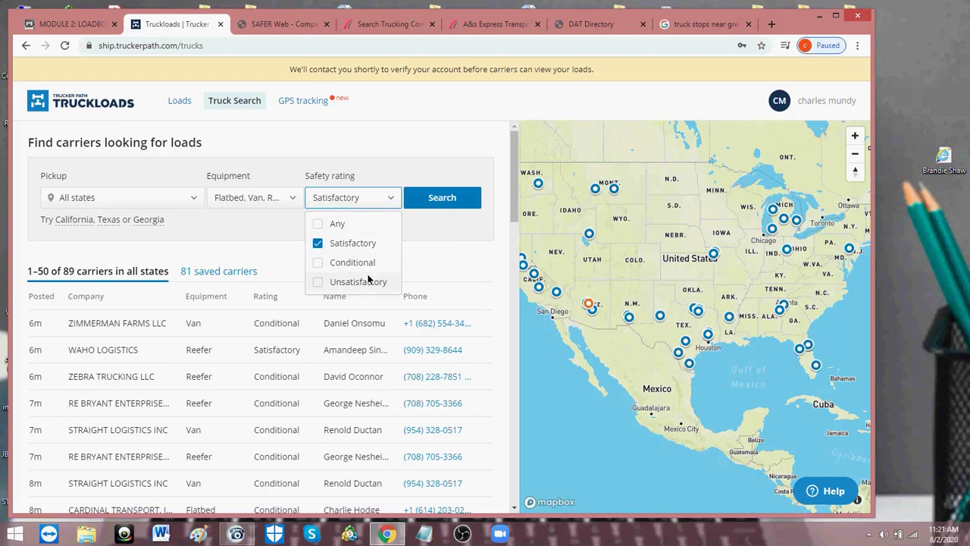
click(454, 258)
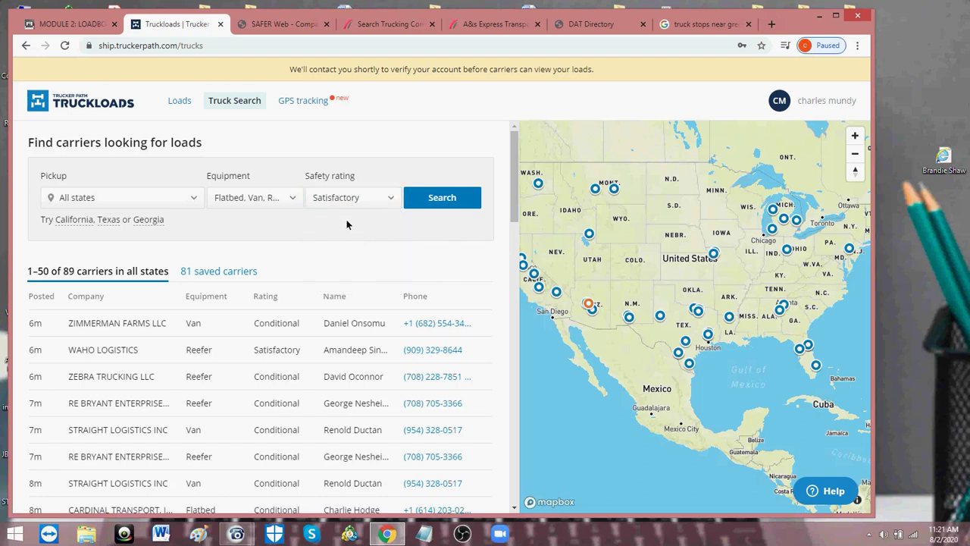
click(391, 198)
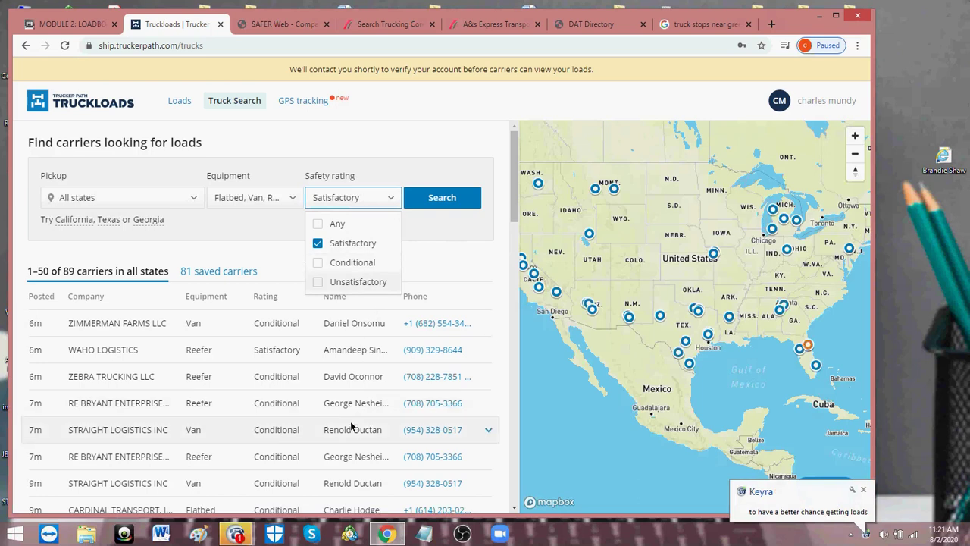
mouse_move(237, 536)
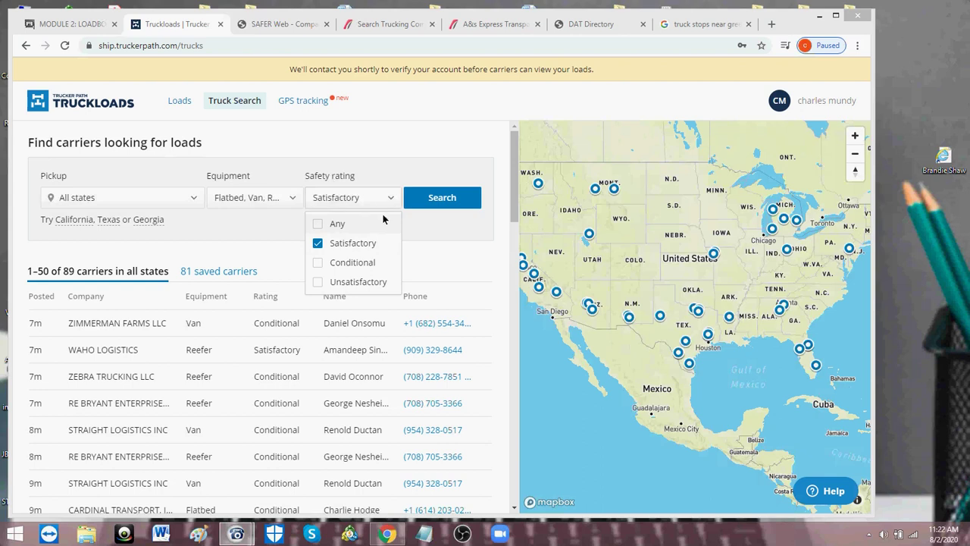
click(442, 256)
click(436, 202)
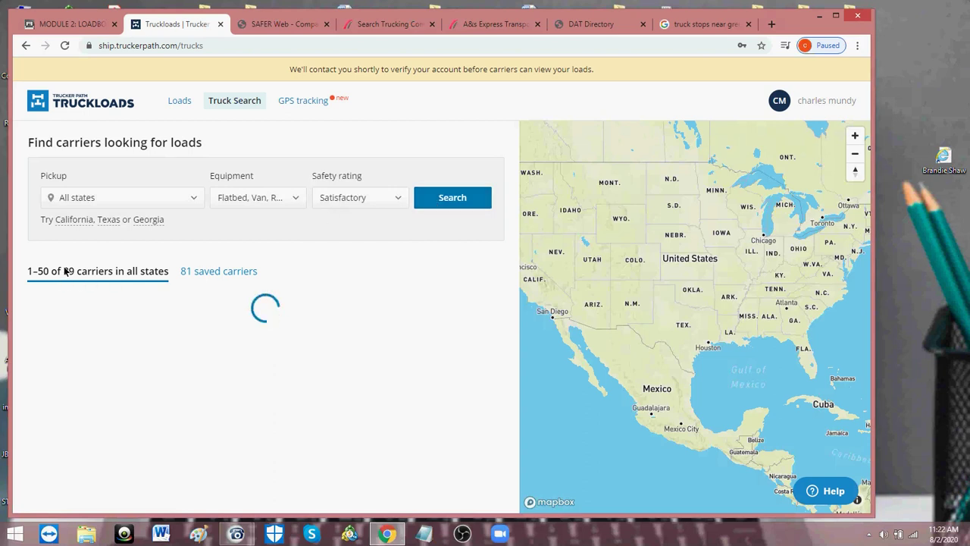
click(288, 197)
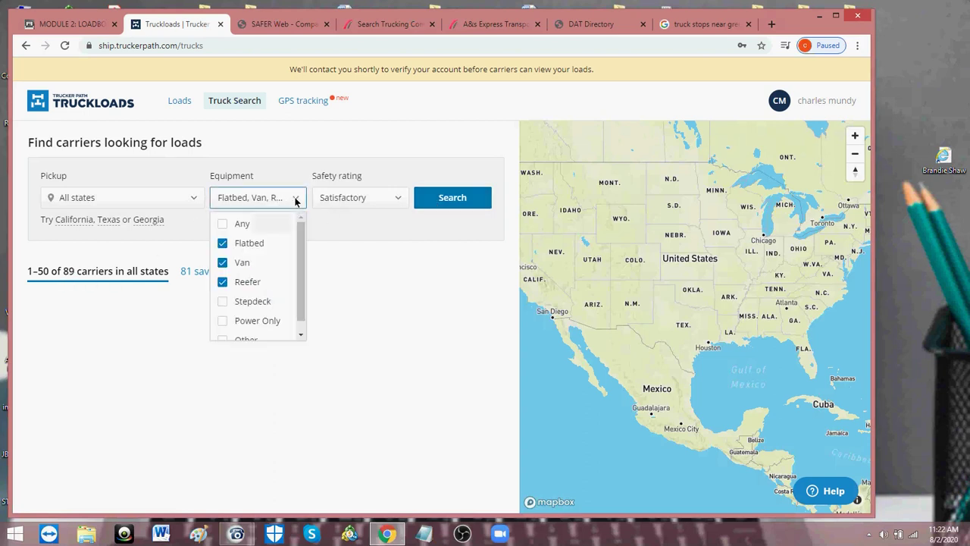
click(391, 199)
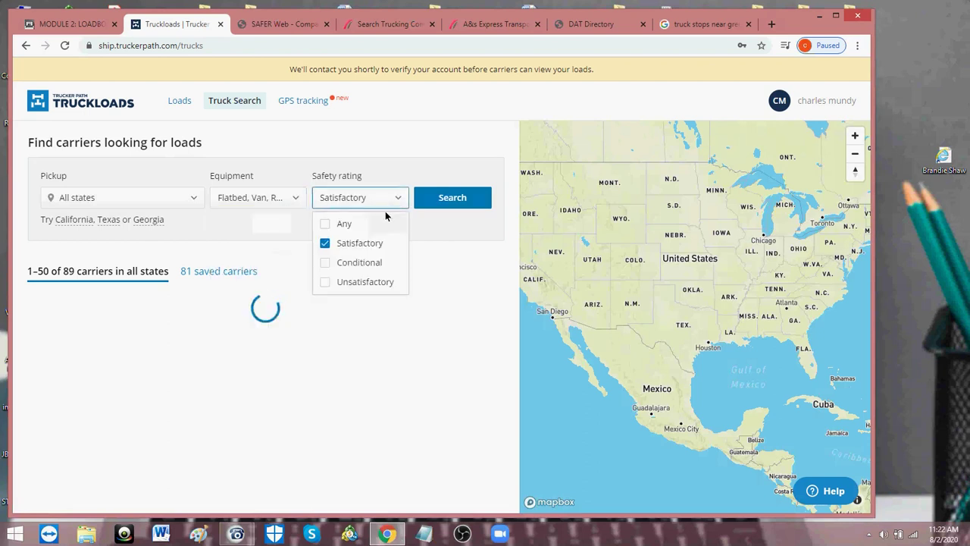
click(210, 241)
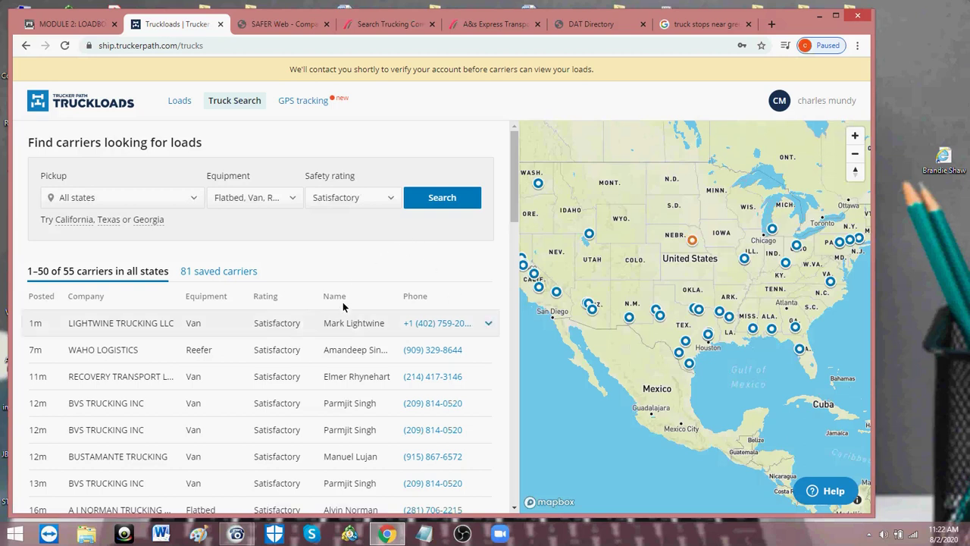
Expand the Lightwine Trucking LLC listing and review the risk details of its SaferWatch Authority rating
click(484, 322)
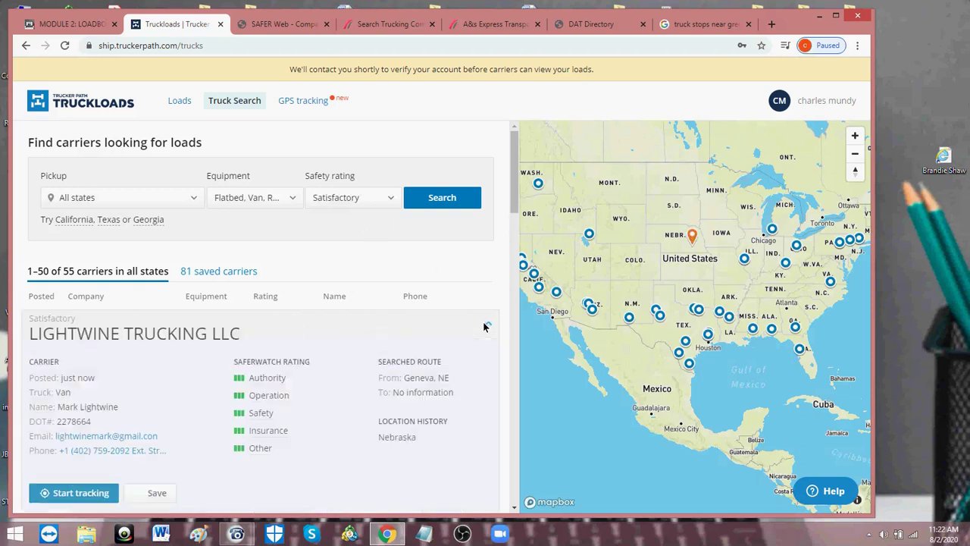
scroll(443, 336, down, 1)
scroll(445, 342, down, 3)
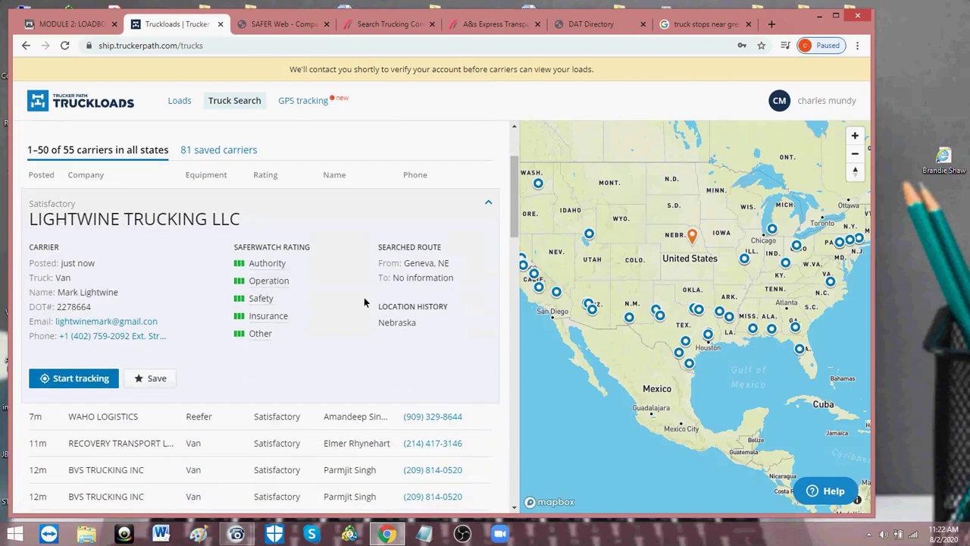
click(259, 265)
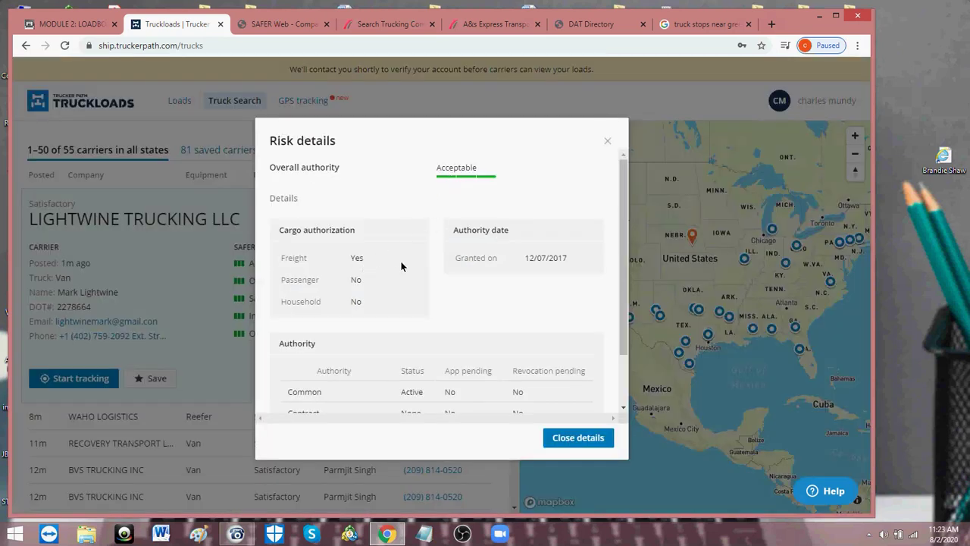
click(606, 141)
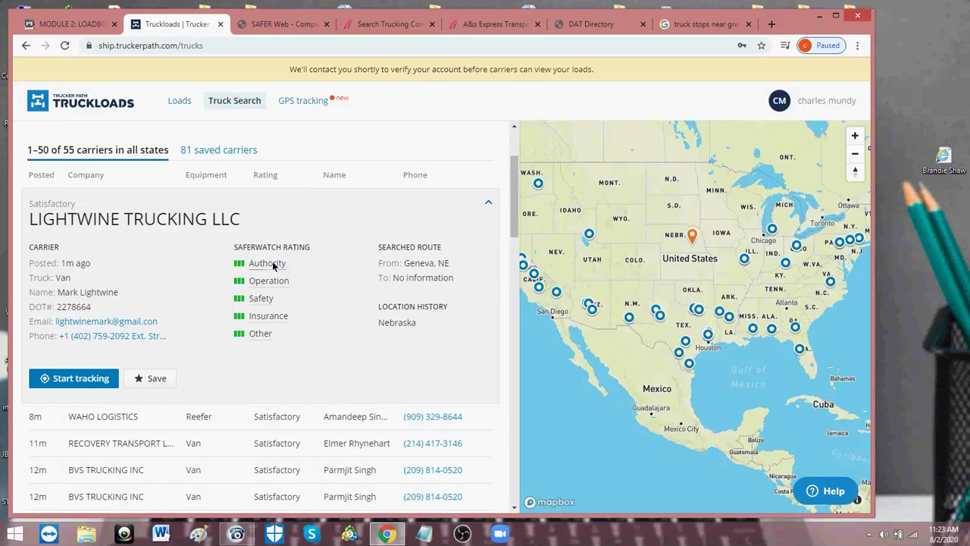
Review the risk details behind Lightwine Trucking's Operation and Safety ratings, including its CSA basics
click(270, 283)
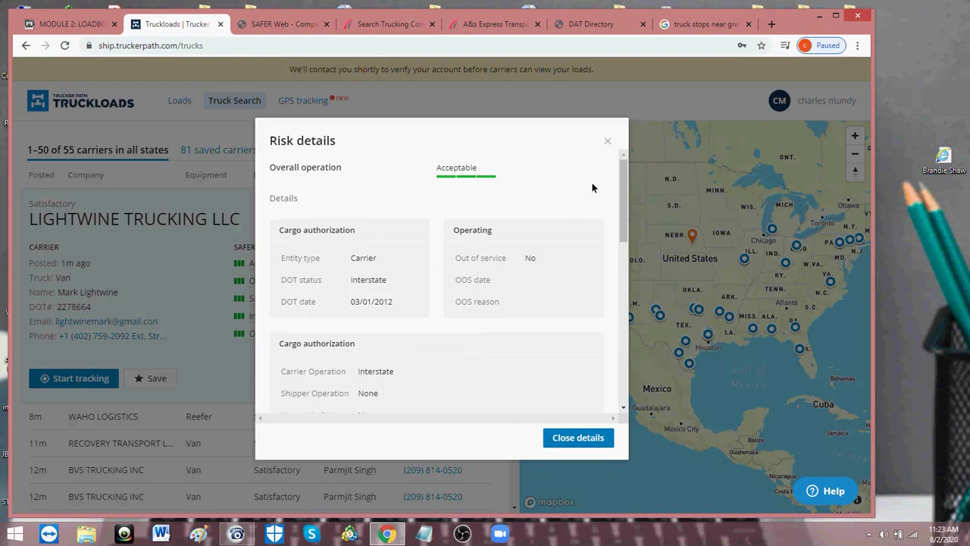
click(607, 141)
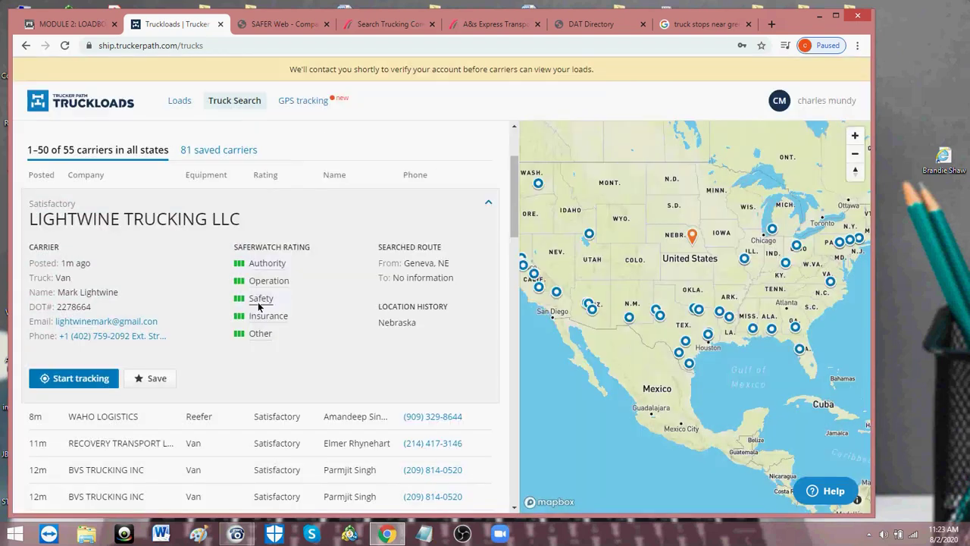
click(258, 302)
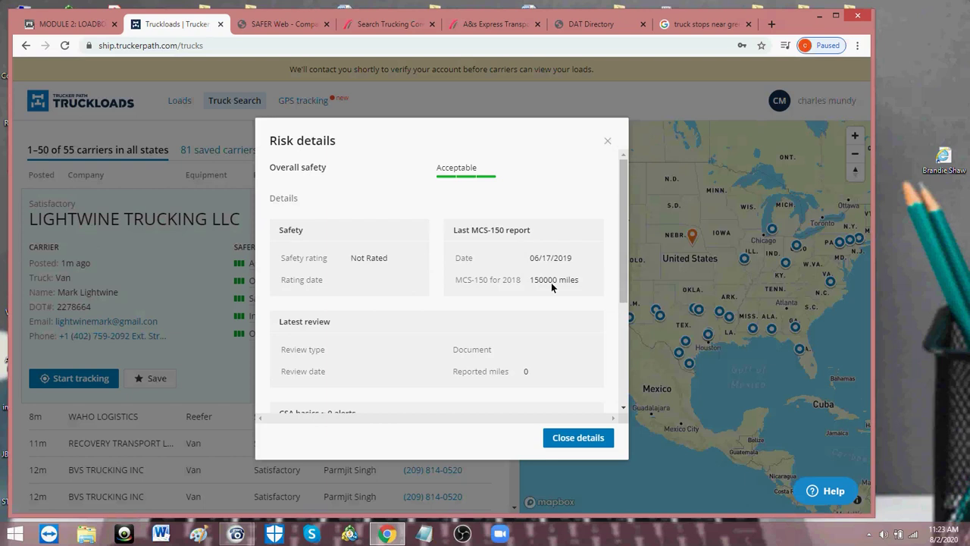
scroll(614, 288, down, 3)
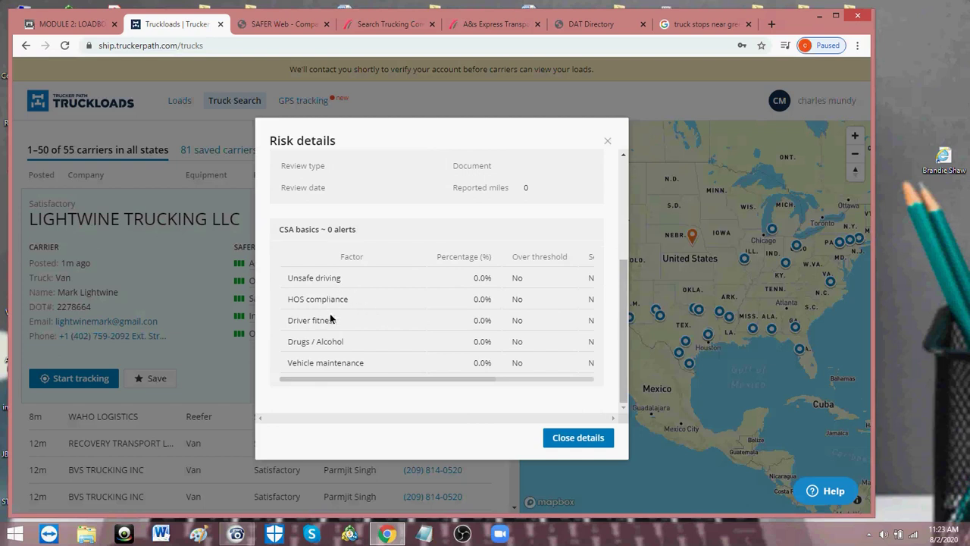
click(592, 143)
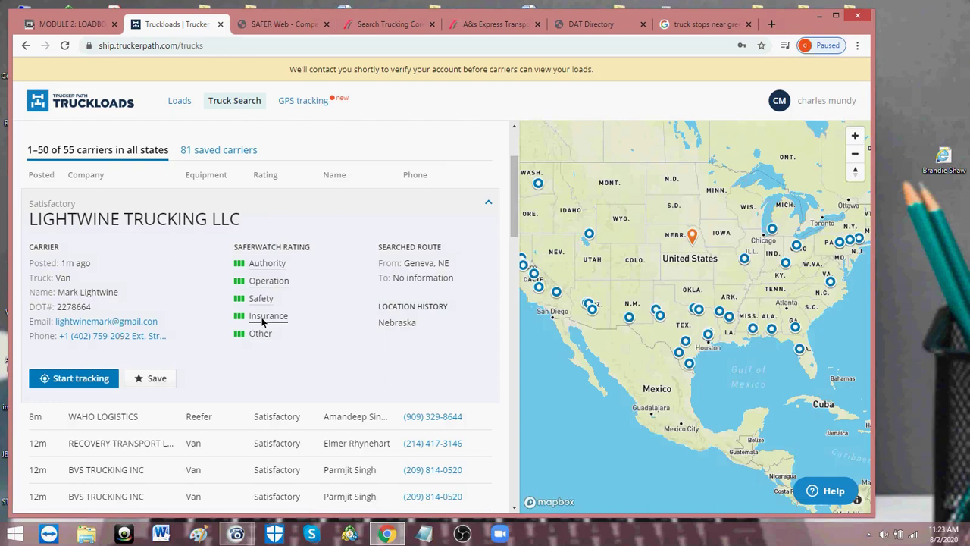
Review the Insurance risk details of Lightwine Trucking, including coverage and underwriter, and return to the carrier's listing
click(263, 321)
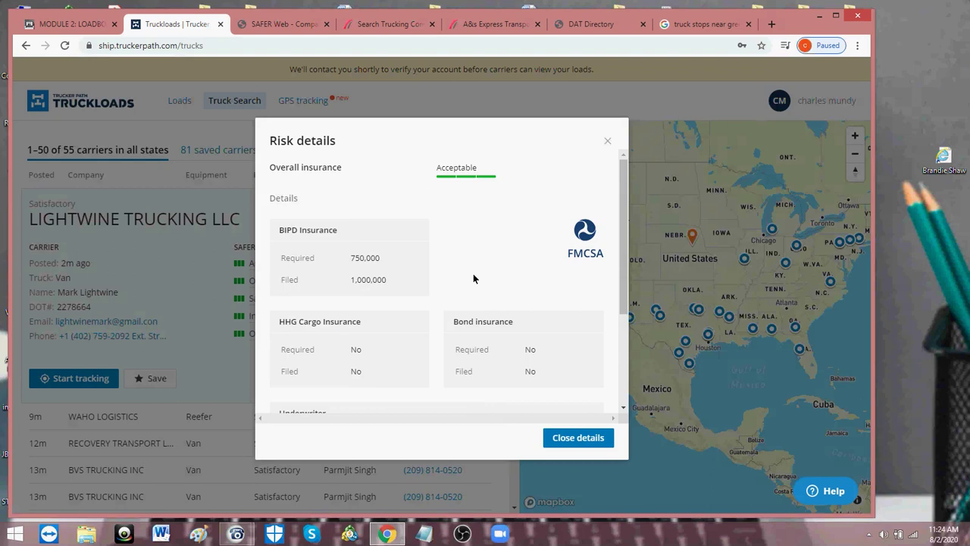
scroll(464, 279, down, 1)
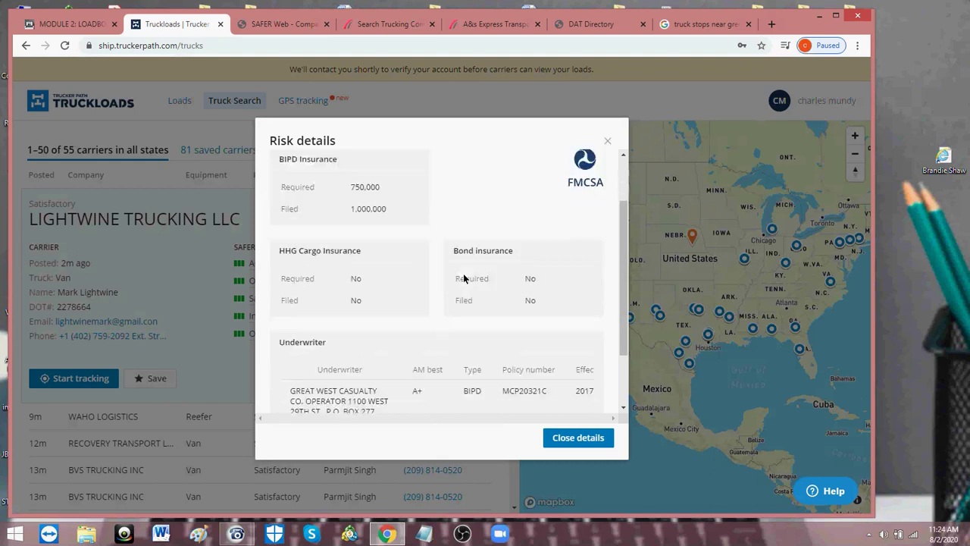
scroll(464, 279, down, 1)
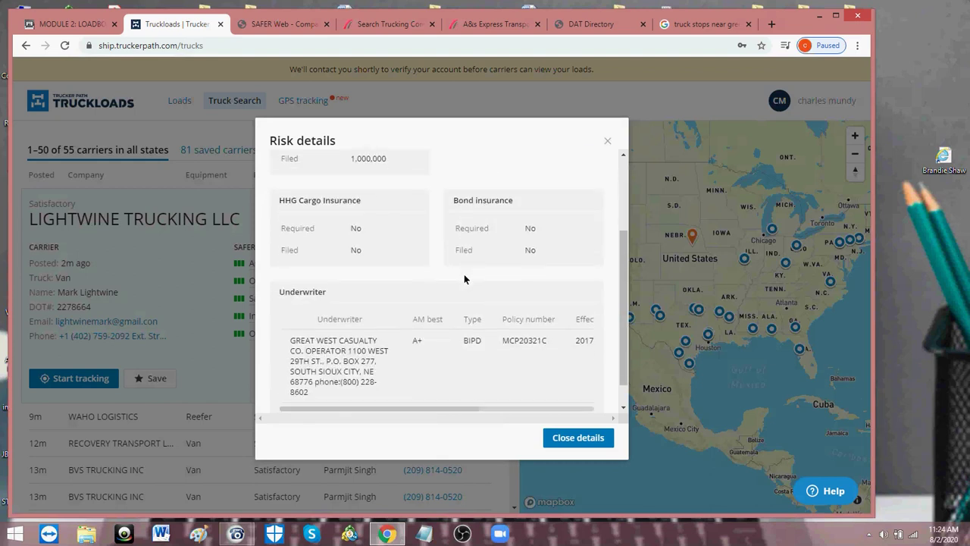
scroll(464, 276, down, 1)
scroll(517, 213, up, 3)
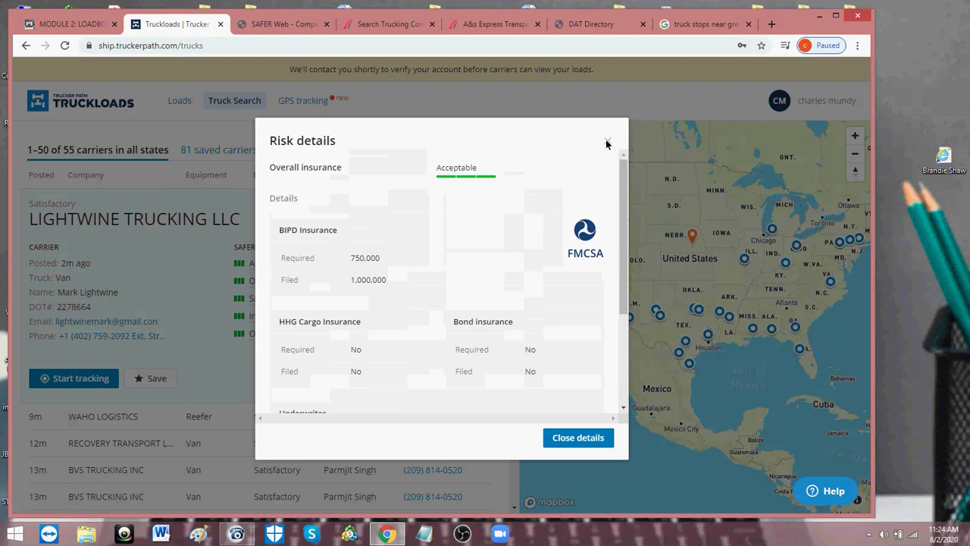
click(606, 142)
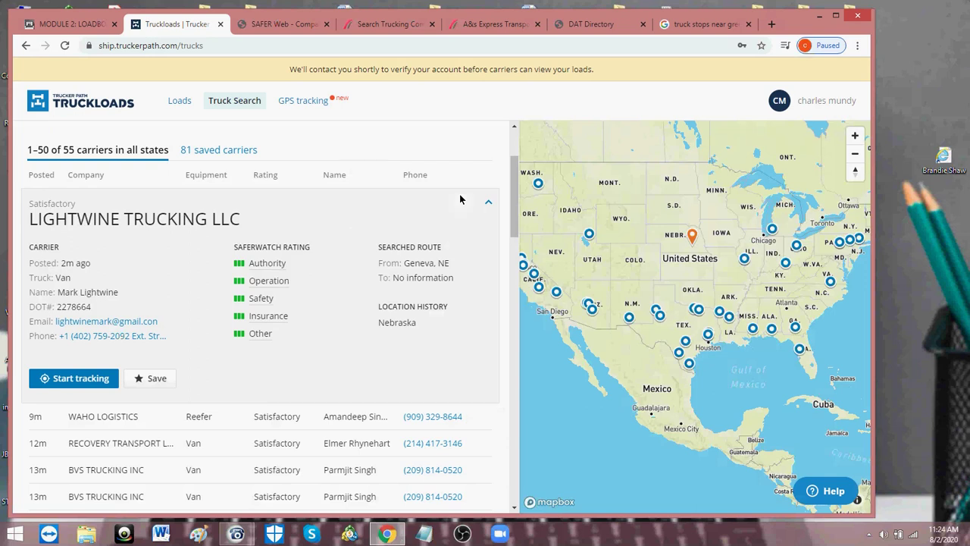
scroll(294, 257, up, 2)
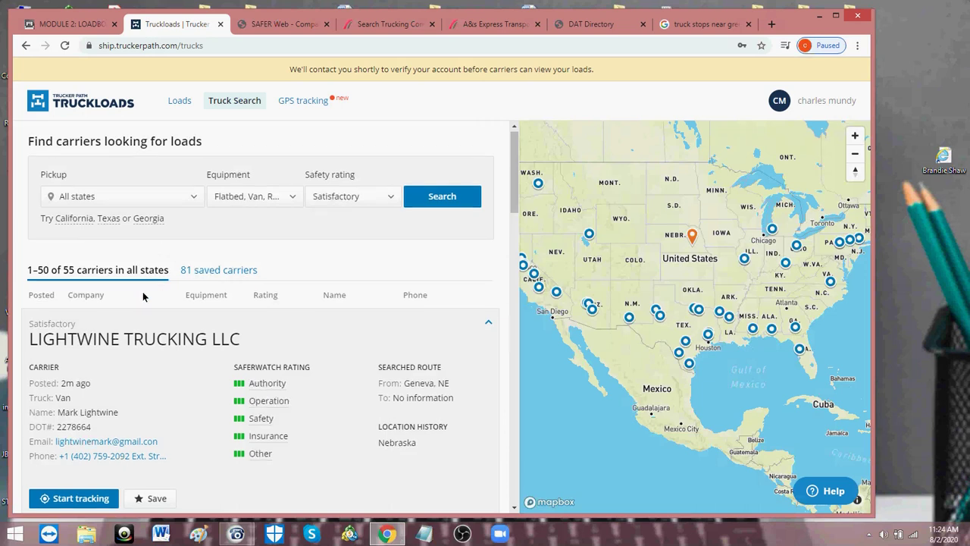
scroll(142, 296, down, 1)
scroll(143, 297, down, 1)
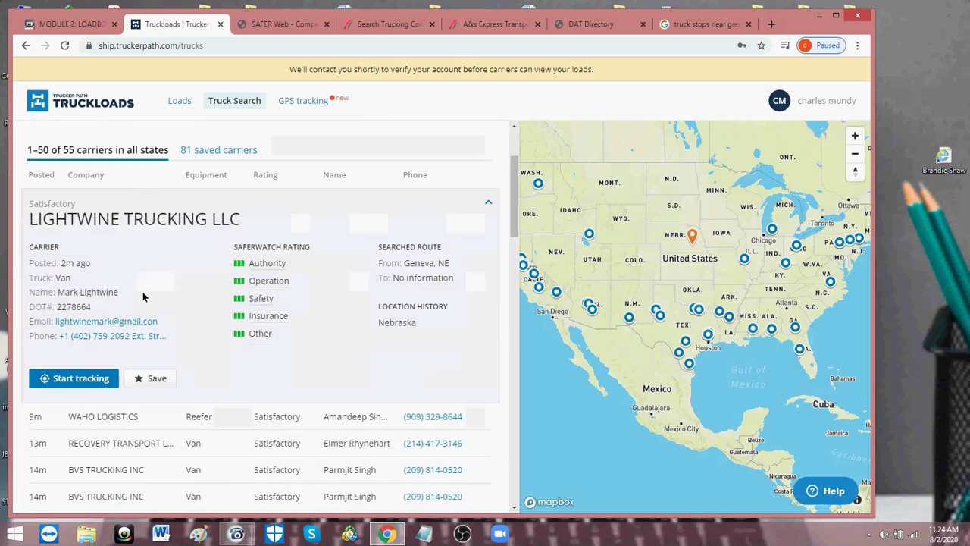
Expand the D C Trucking Inc listing in the carrier results and copy its DOT number
click(142, 291)
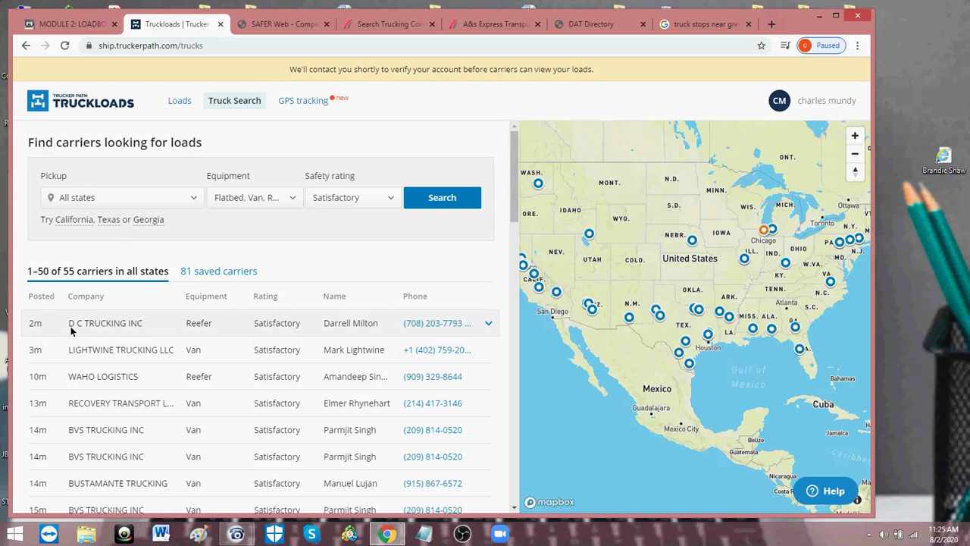
click(486, 322)
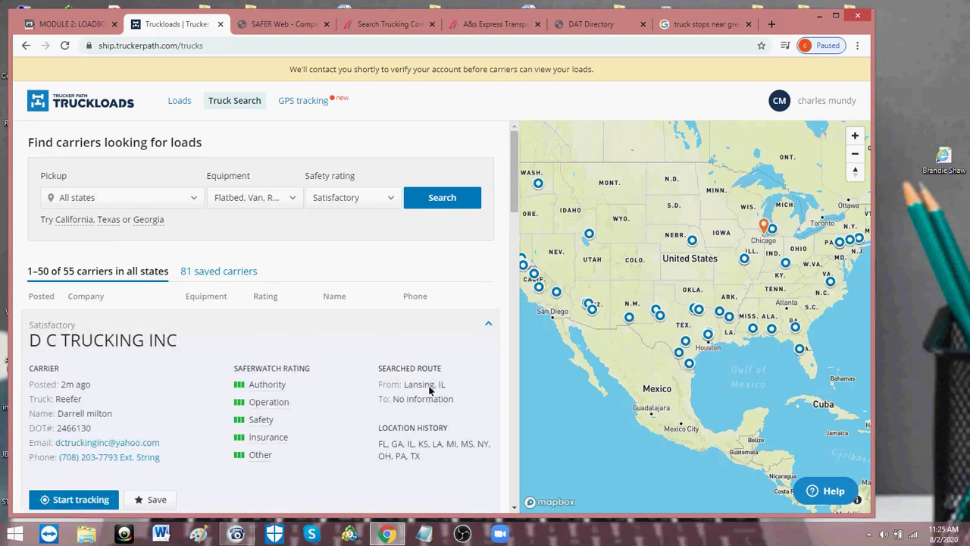
scroll(141, 422, down, 1)
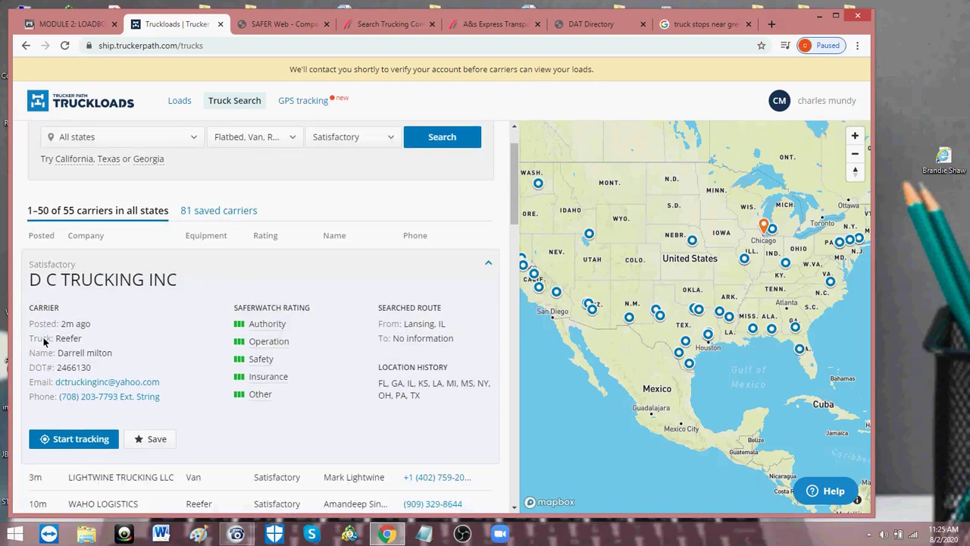
double_click(83, 373)
right_click(84, 373)
click(102, 380)
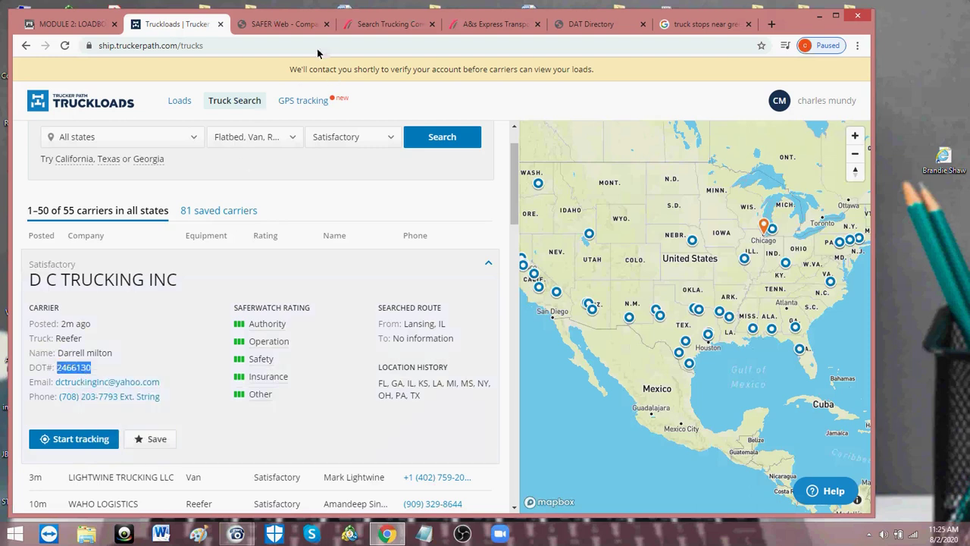
Switch to the SAFER Company Snapshot page and close the A&S Express and truck stop search pages
click(289, 24)
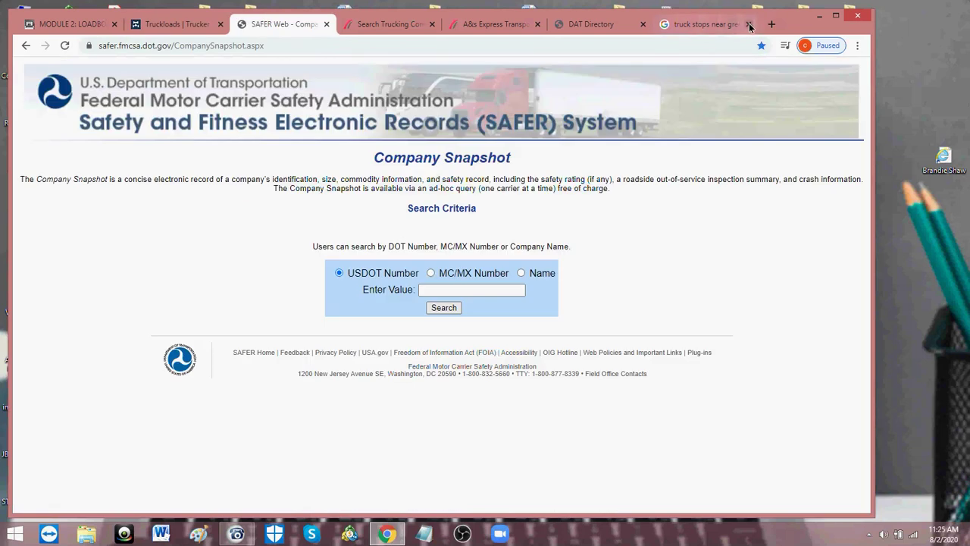
click(538, 25)
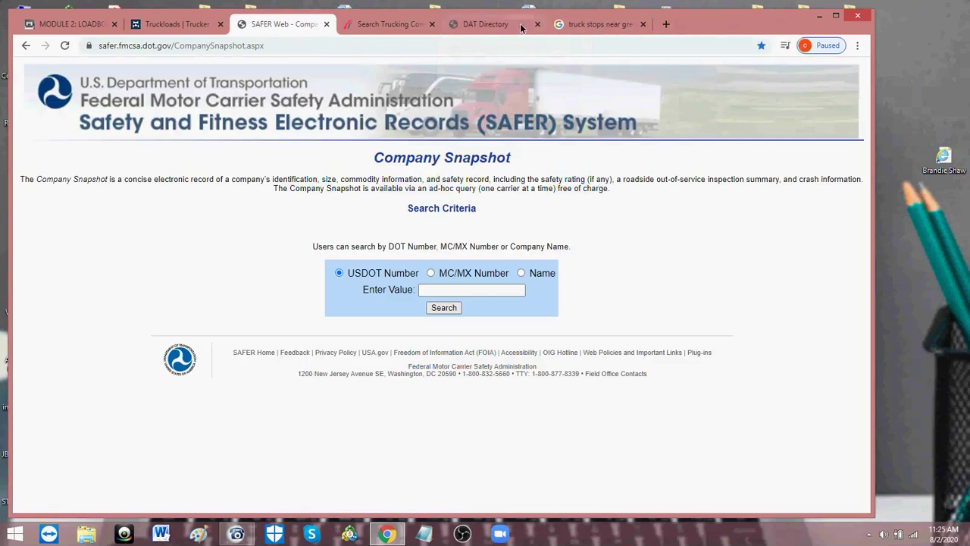
click(642, 25)
Look up D C Trucking Inc on SAFER by its copied USDOT number and review the entity type in its snapshot
click(446, 290)
text(2466110)
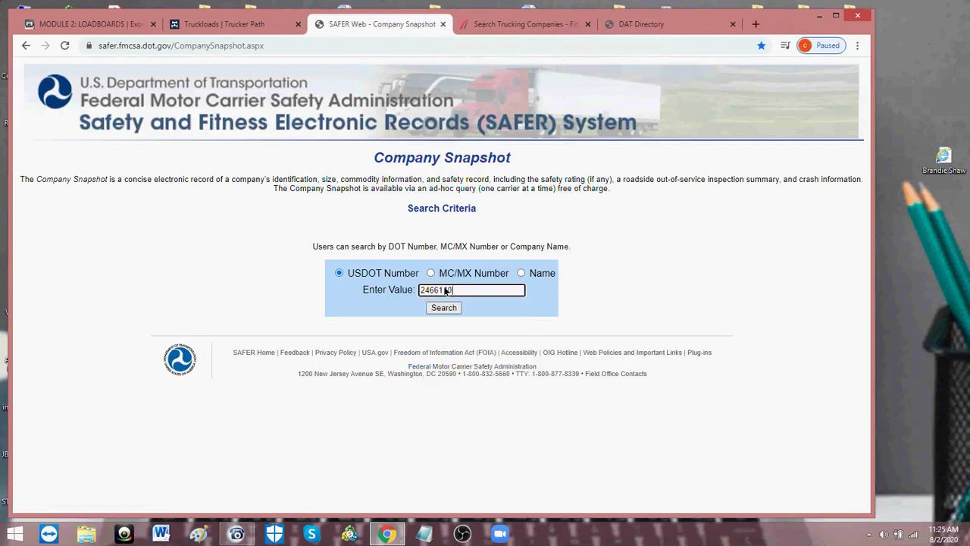
click(447, 308)
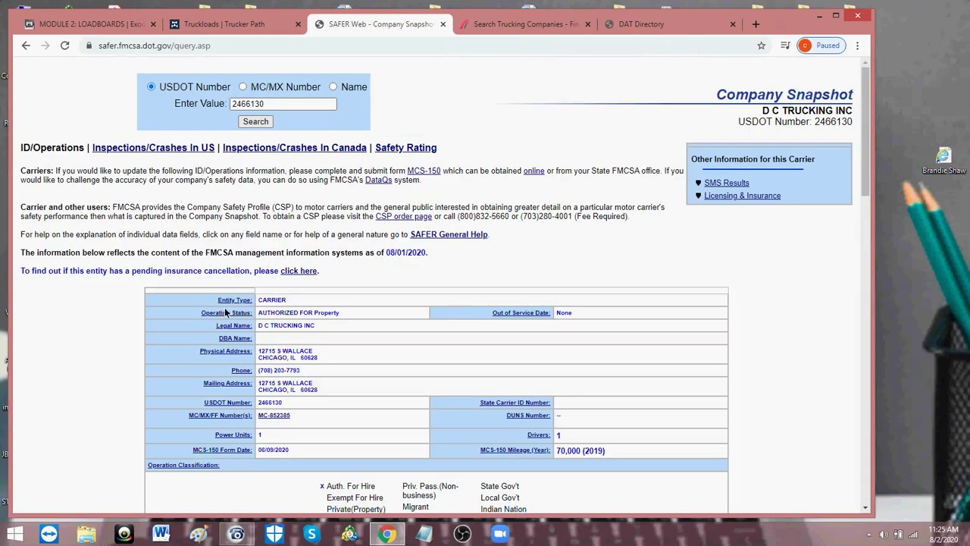
drag(292, 298, 218, 301)
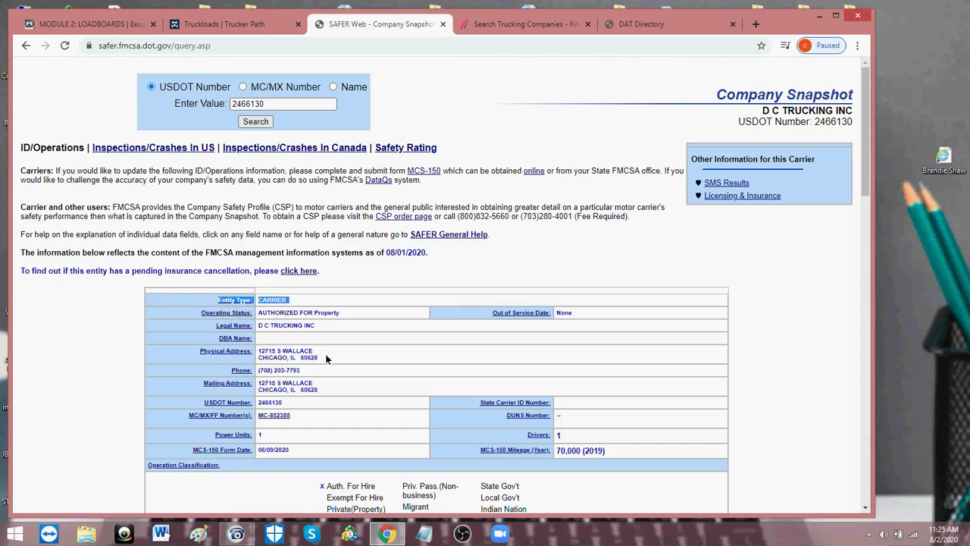
click(317, 407)
Back in Truckloads, collapse the D C Trucking listing, expand Lightwine Trucking LLC and copy its DOT number
click(260, 25)
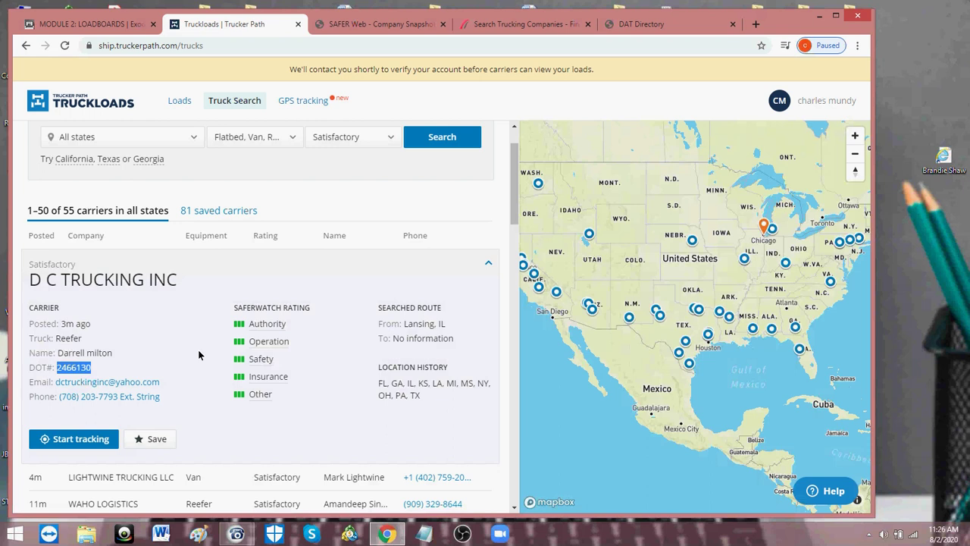
click(489, 264)
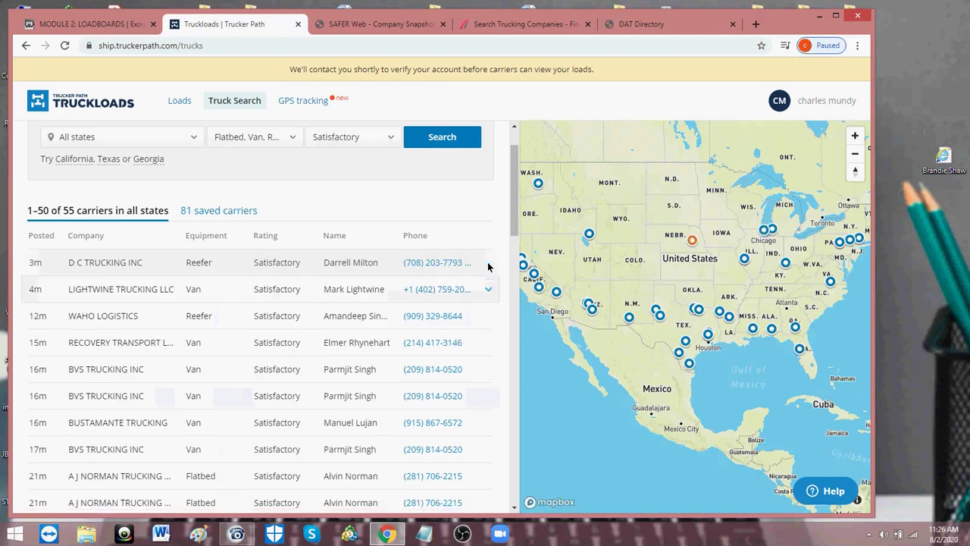
click(265, 294)
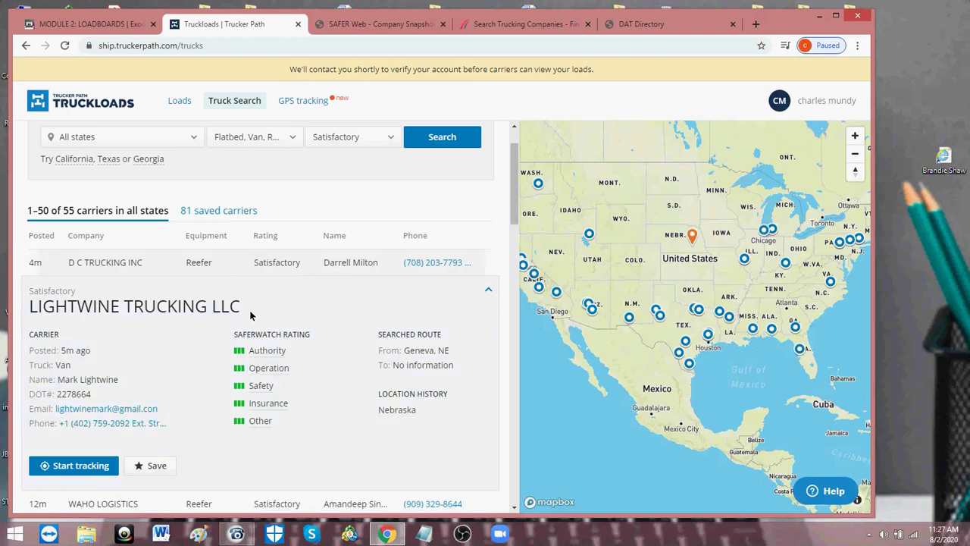
scroll(250, 315, down, 1)
scroll(248, 316, down, 1)
double_click(76, 333)
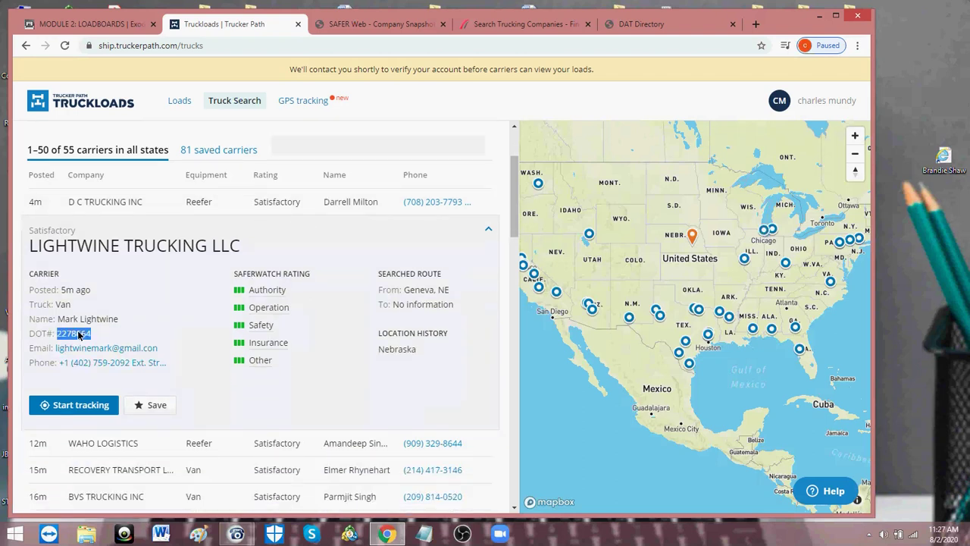
right_click(78, 333)
click(113, 346)
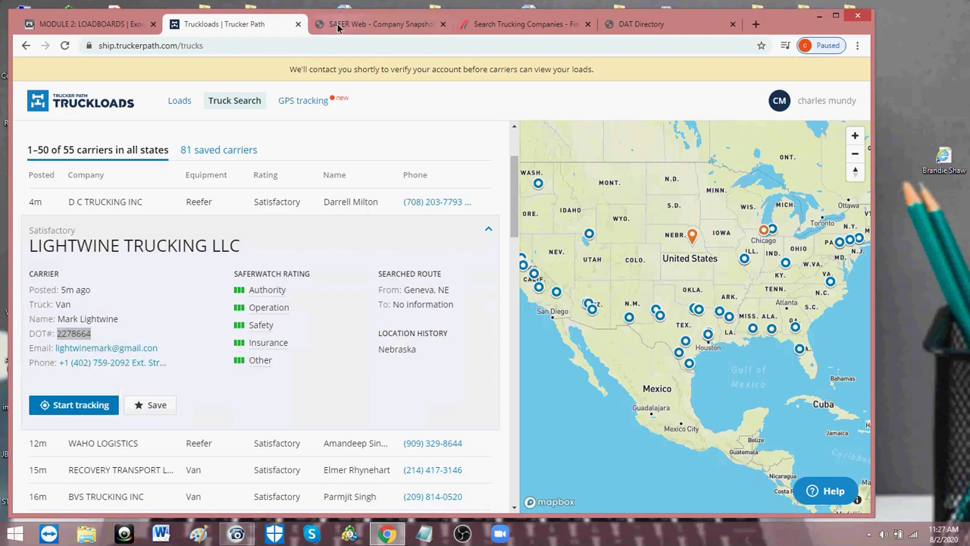
Look up Lightwine Trucking LLC on SAFER by its copied USDOT number
click(338, 28)
key(ctrl+v)
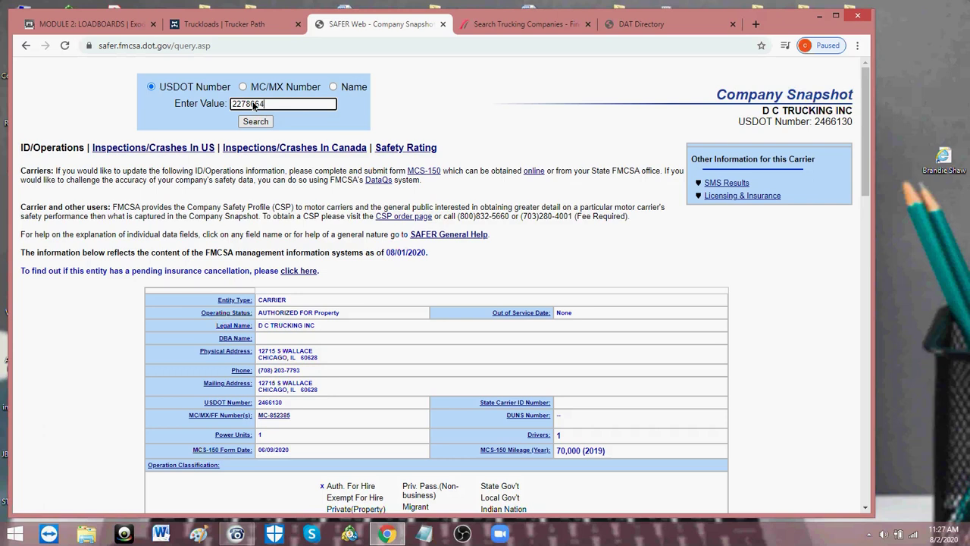
click(250, 122)
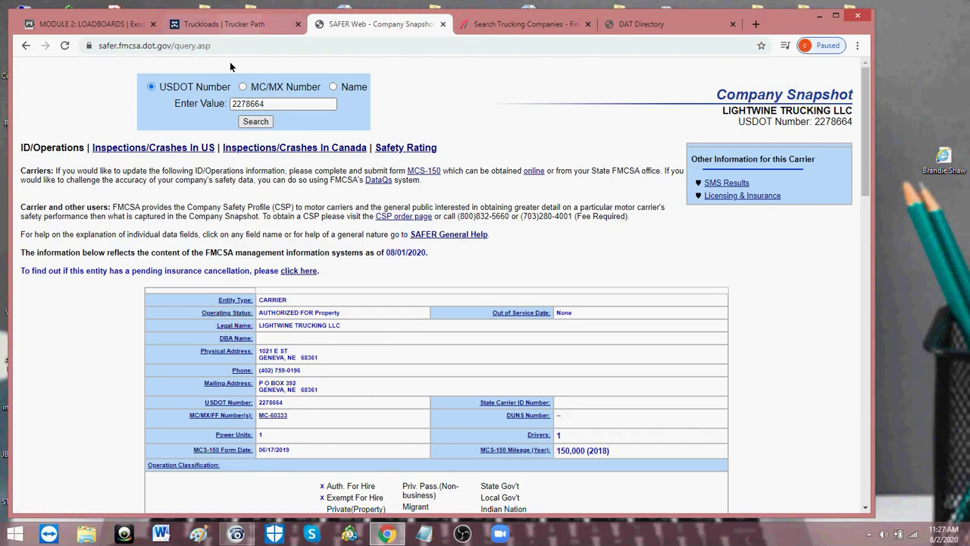
Return to the Truckloads carrier list and preview the online meeting window with its attendees
click(224, 24)
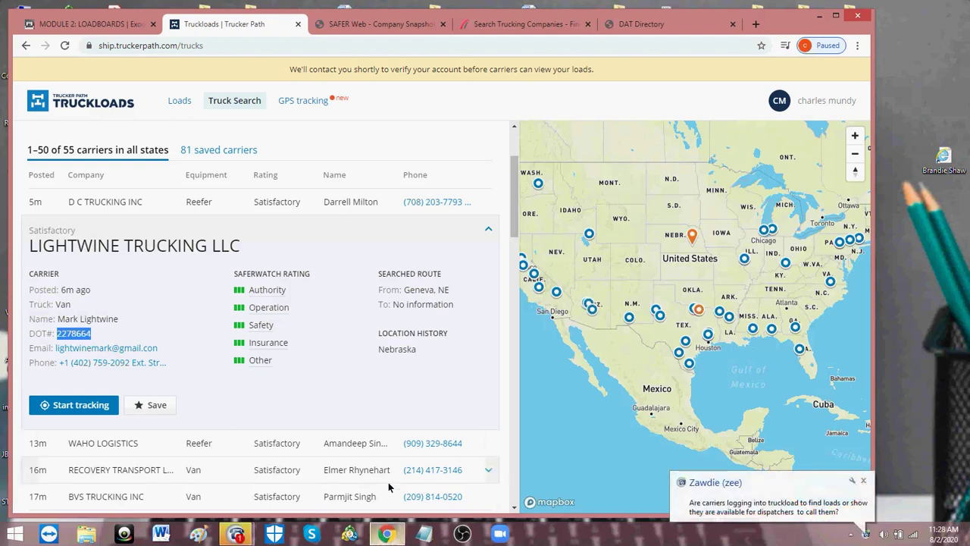
click(237, 534)
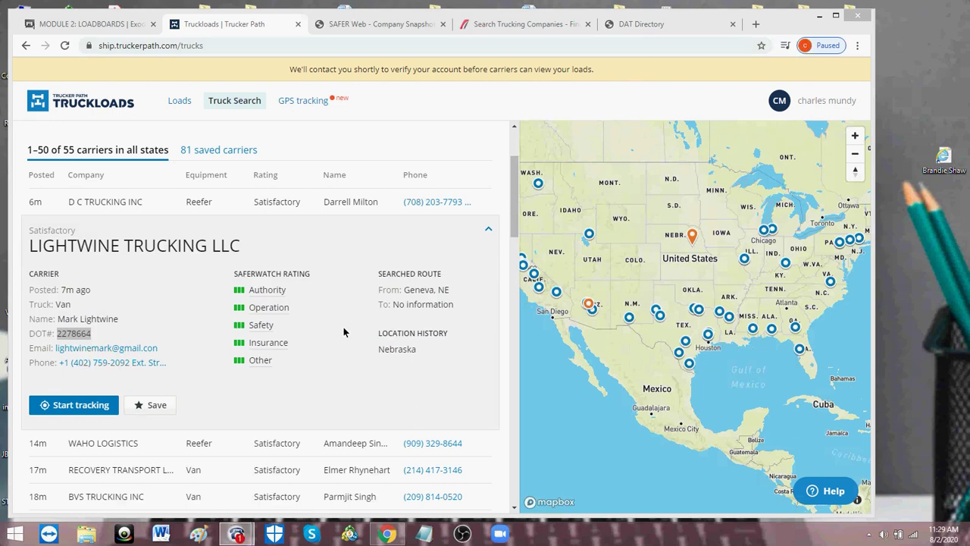
mouse_move(237, 534)
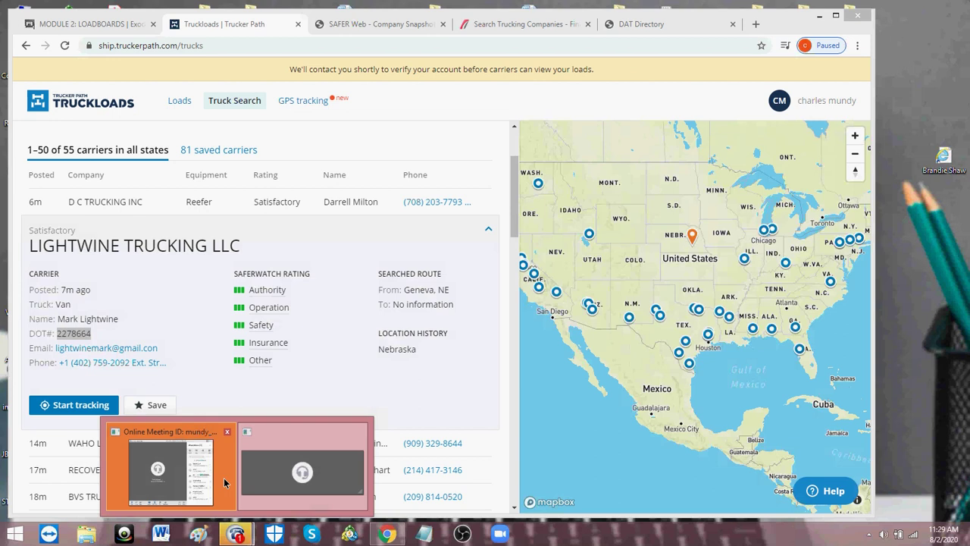
mouse_move(223, 478)
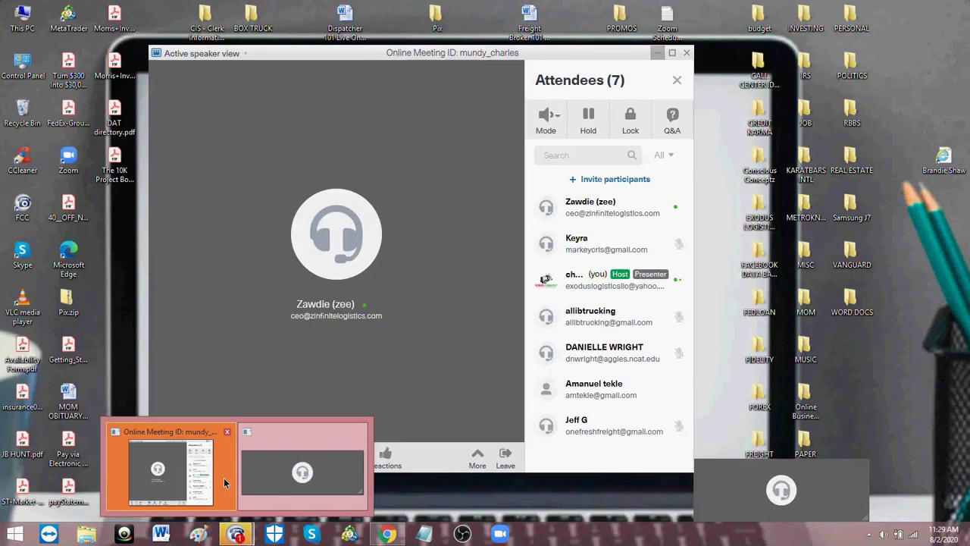
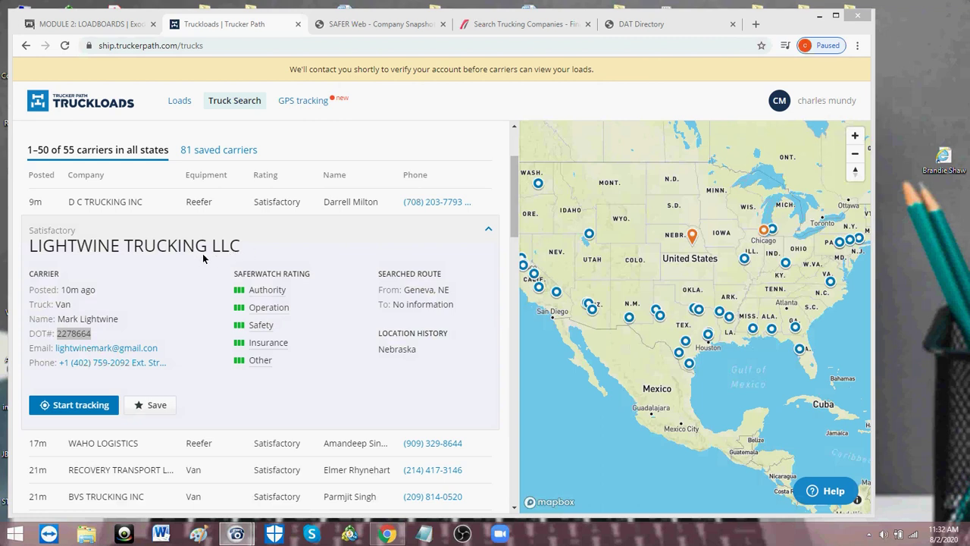
Collapse the Lightwine Trucking listing and refresh the Truckloads page to update the posted carriers
click(489, 232)
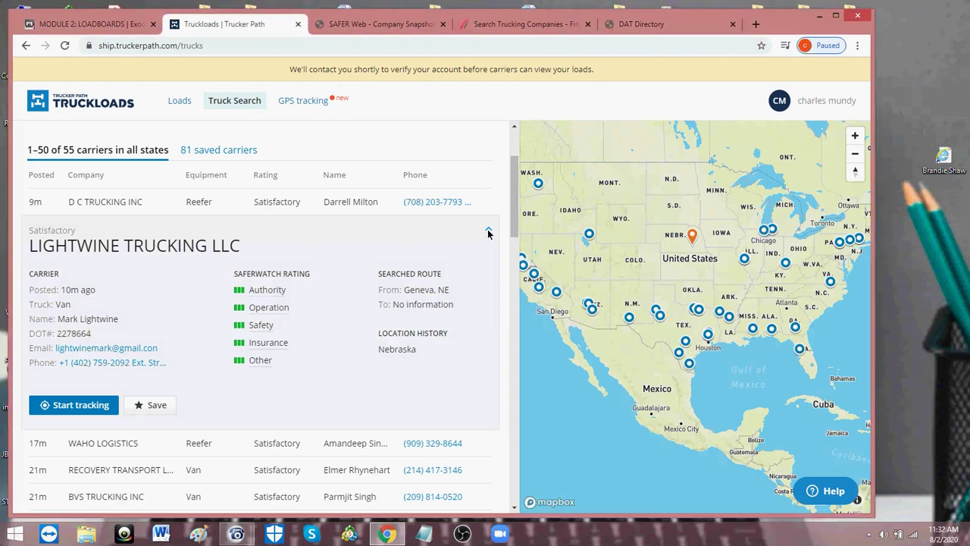
click(489, 232)
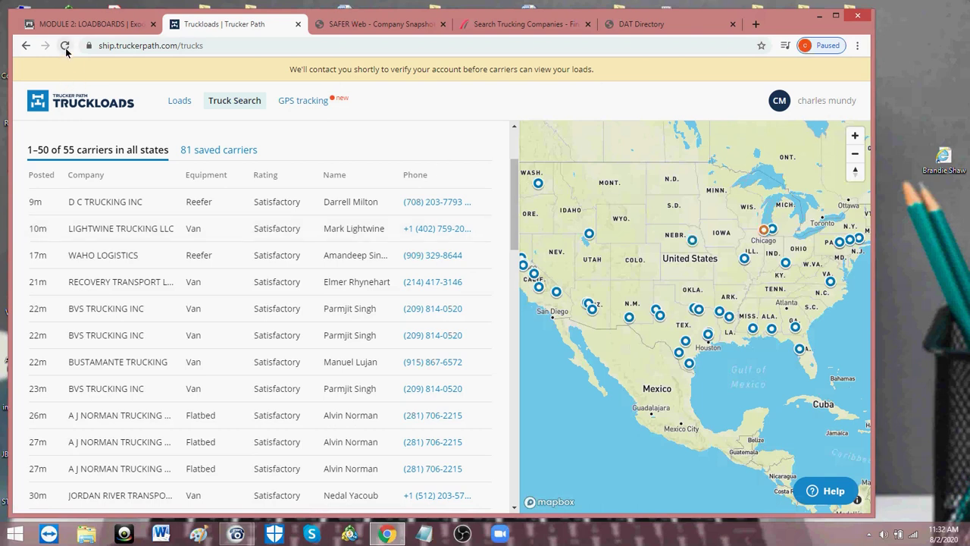
click(66, 47)
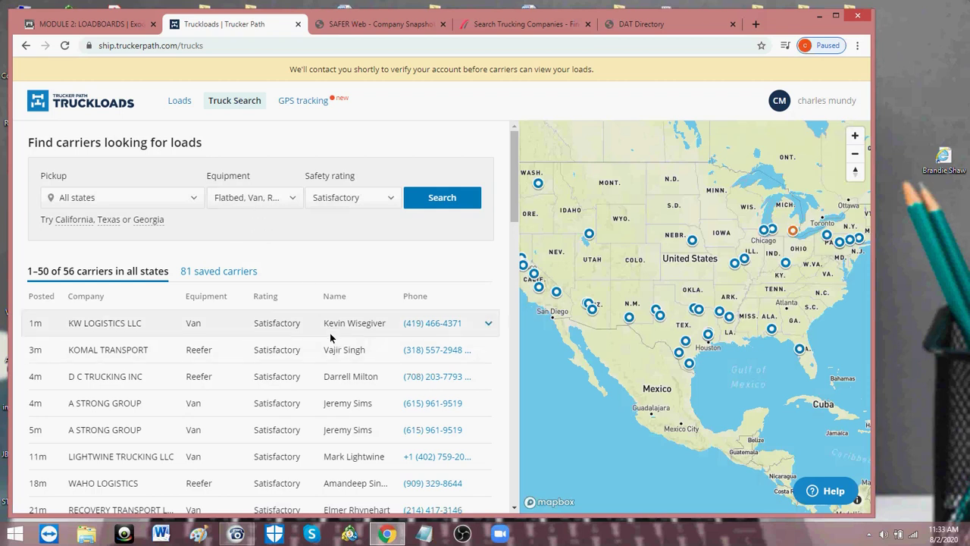
Expand the KW Logistics LLC listing and copy its DOT number
click(489, 324)
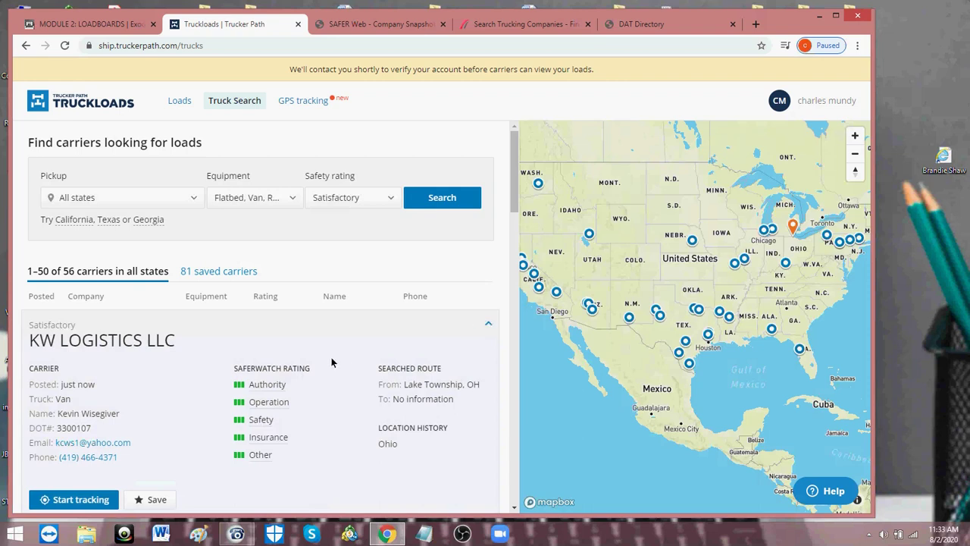
double_click(70, 427)
right_click(70, 427)
click(87, 430)
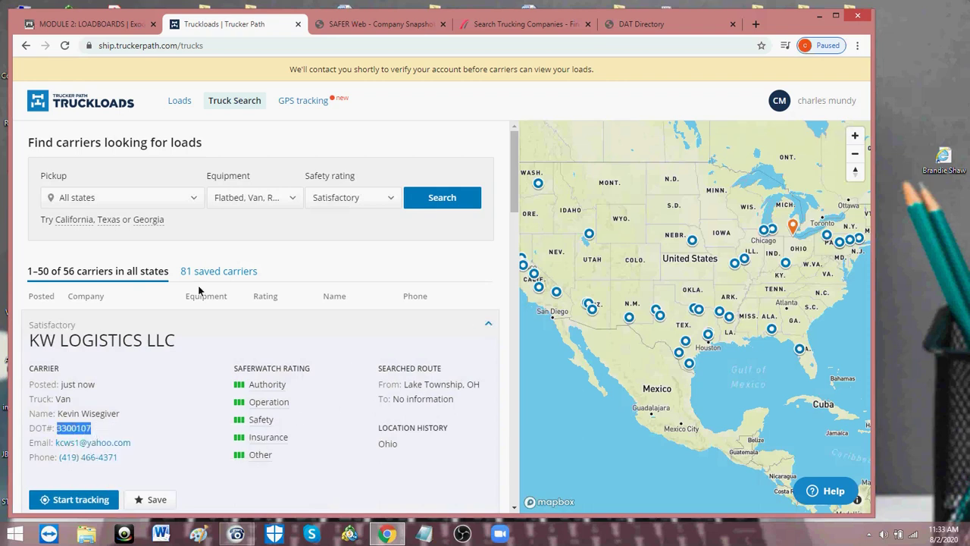
Look up KW Logistics LLC on SAFER by its copied USDOT number and compare the snapshot with its Truckloads listing
click(334, 27)
click(244, 107)
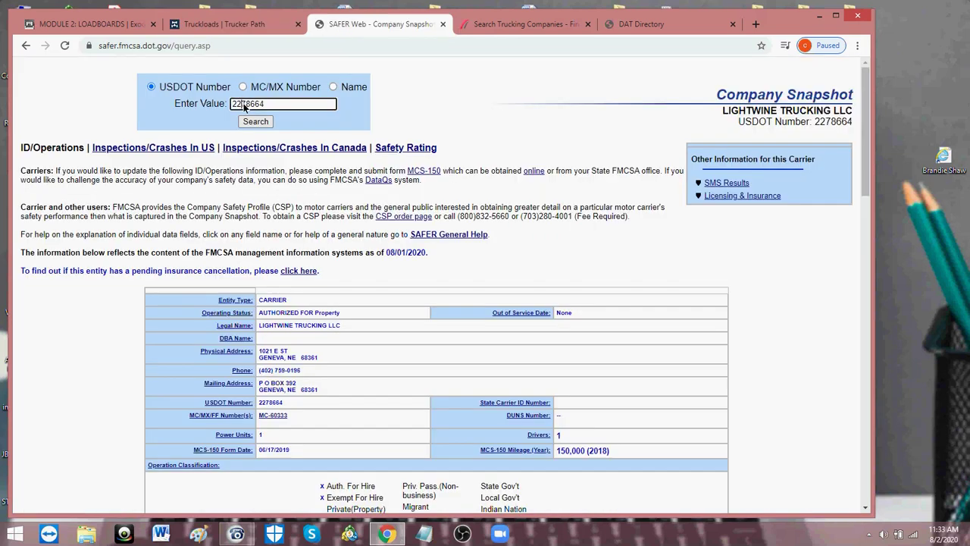
key(Return)
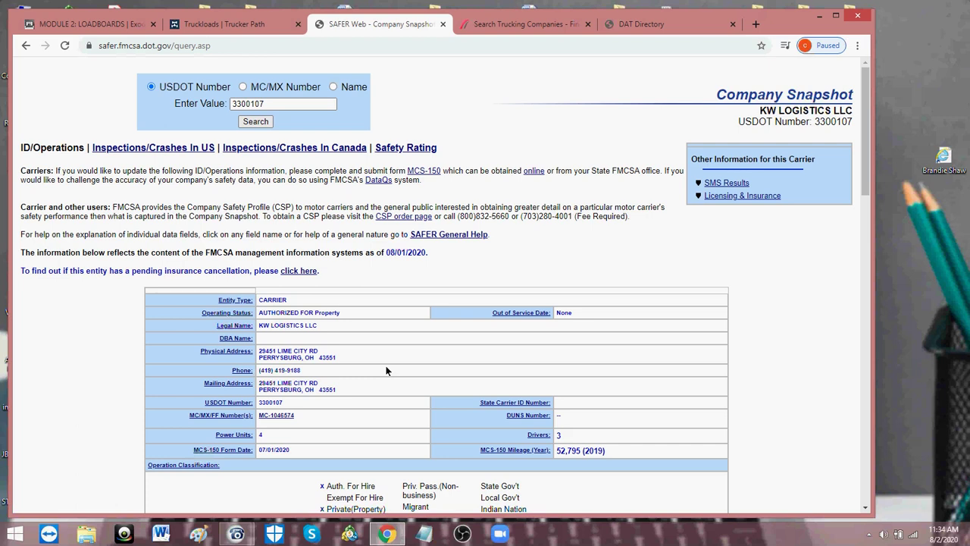
click(258, 27)
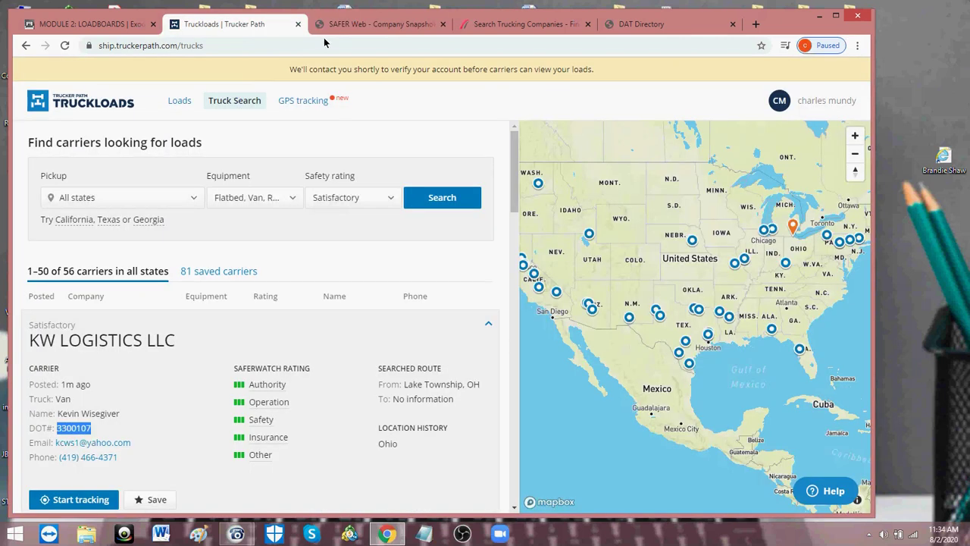
click(364, 27)
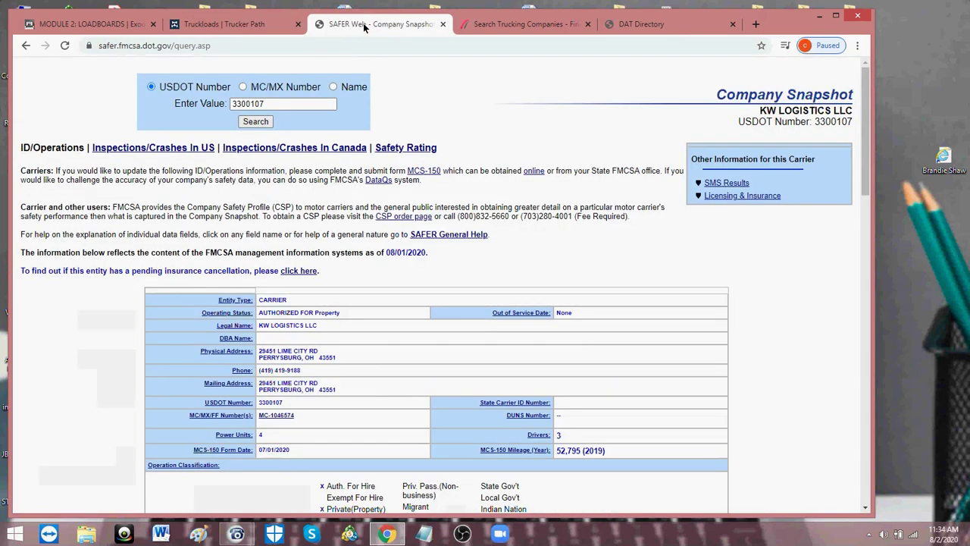
click(275, 22)
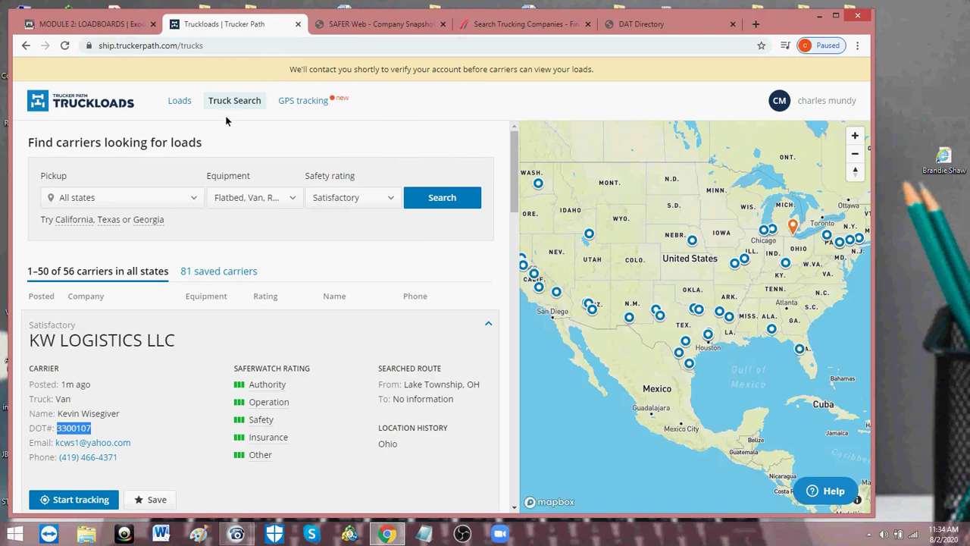
In File Explorer, open the SIGNED CARRIER AGREEMENTS 7% folder inside EXODUS LOGISTICS LEARNING CENTER on the Desktop
click(86, 534)
double_click(222, 165)
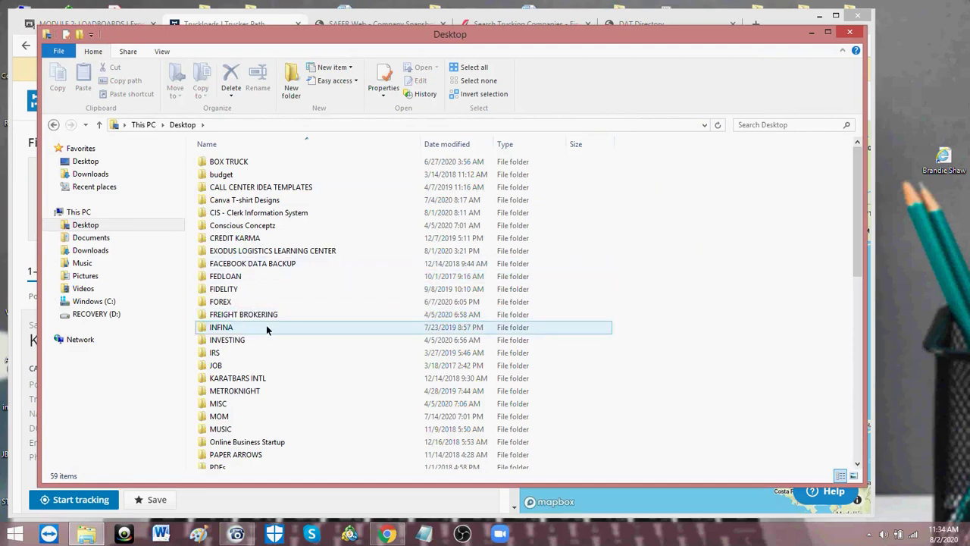
double_click(287, 254)
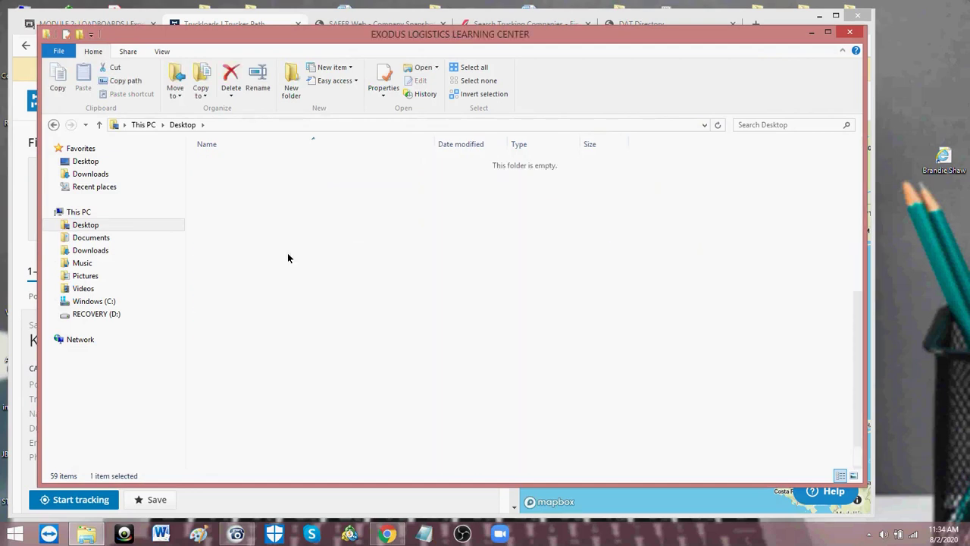
double_click(265, 391)
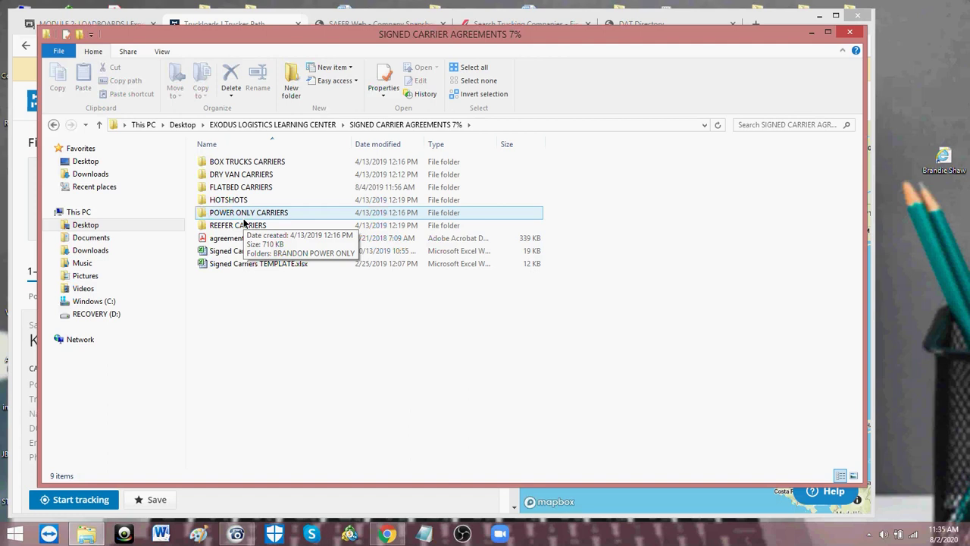
mouse_move(236, 534)
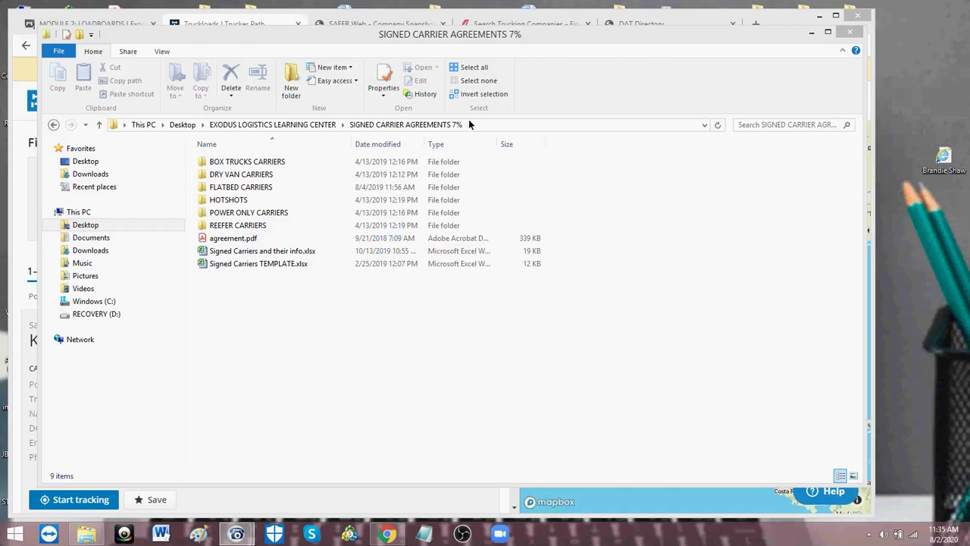
Minimize the SIGNED CARRIER AGREEMENTS 7% folder window and refresh the Truckloads carrier list
click(811, 32)
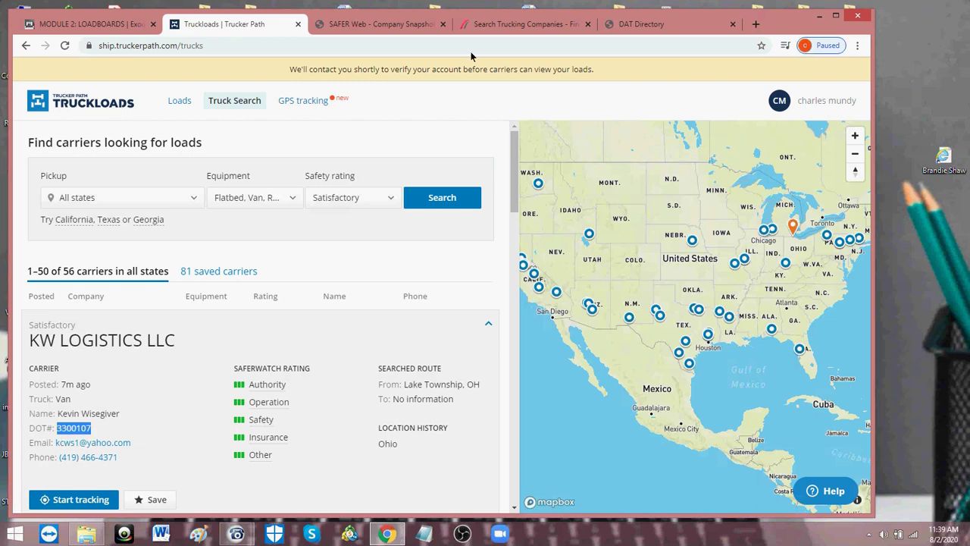
click(66, 47)
click(66, 46)
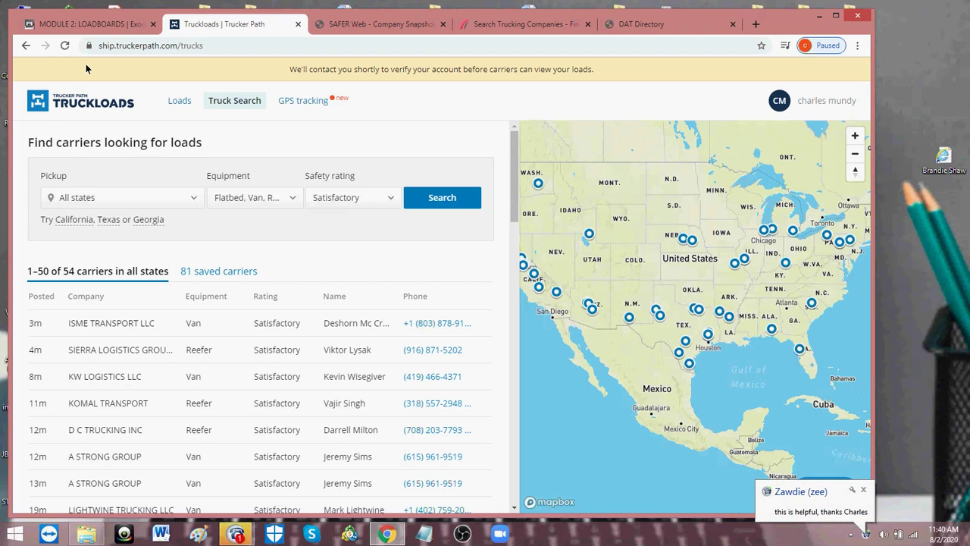
Return to the Exodus Logistics website and open its DISPATCHER 101 training page
mouse_move(236, 534)
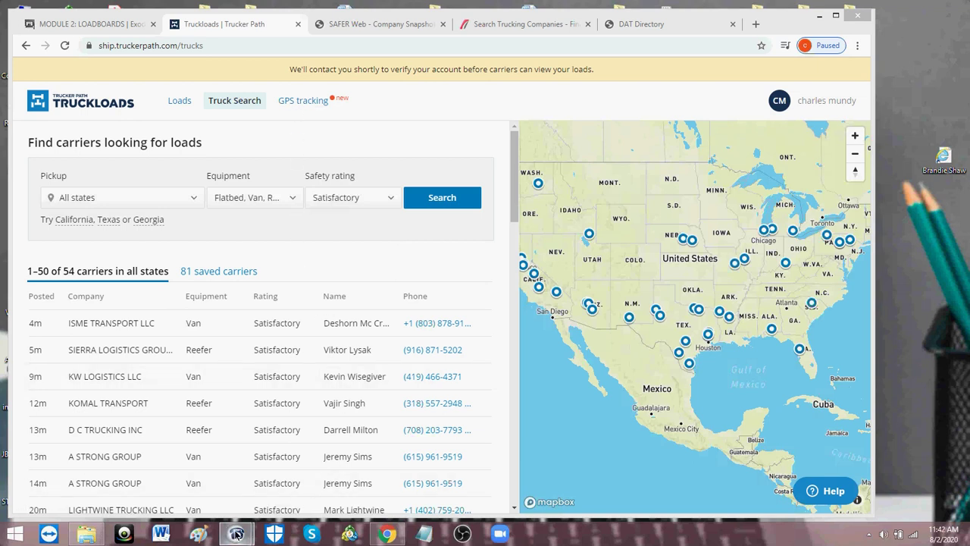
mouse_move(238, 471)
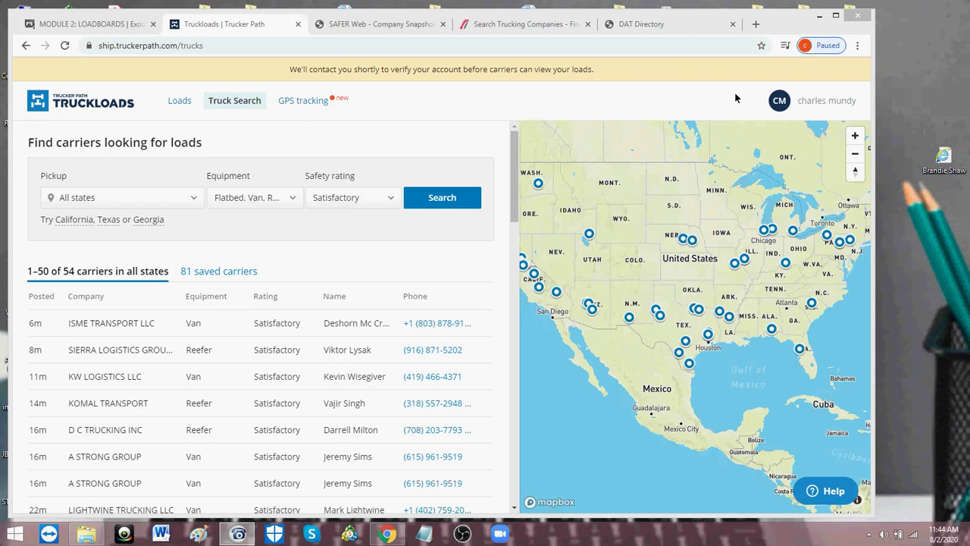
click(98, 25)
click(434, 147)
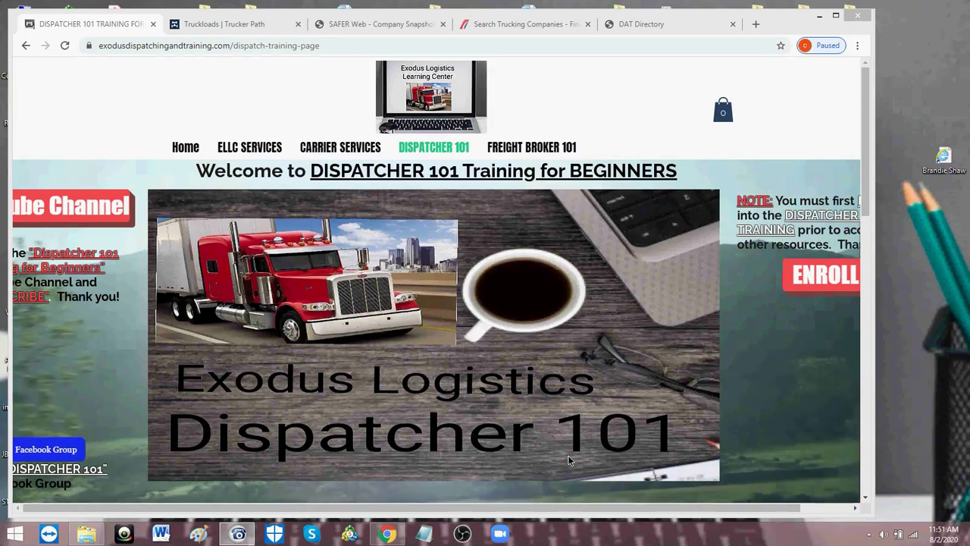
Launch Calculator, multiply 4700 by 4 and that product by 12, and minimize the calculator
key(super+r)
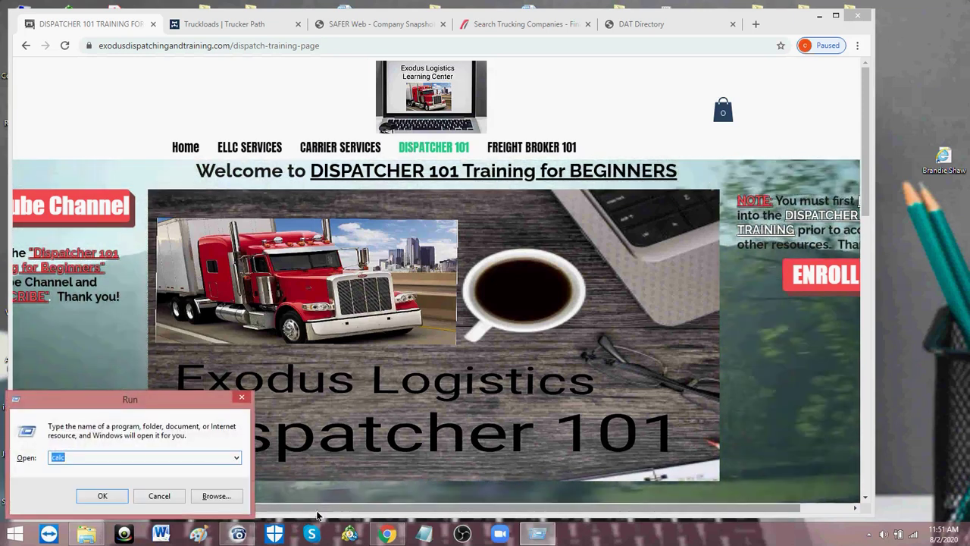
click(103, 495)
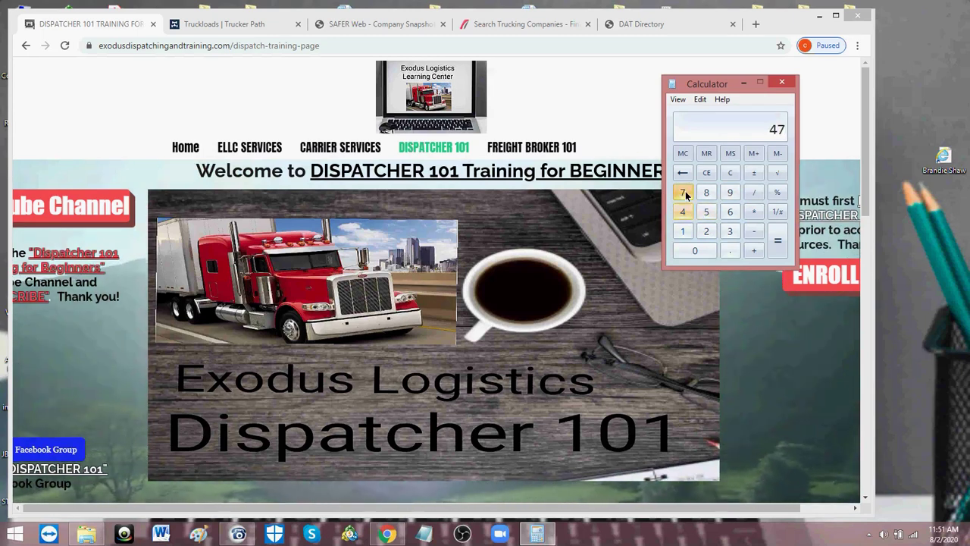
click(700, 248)
click(701, 249)
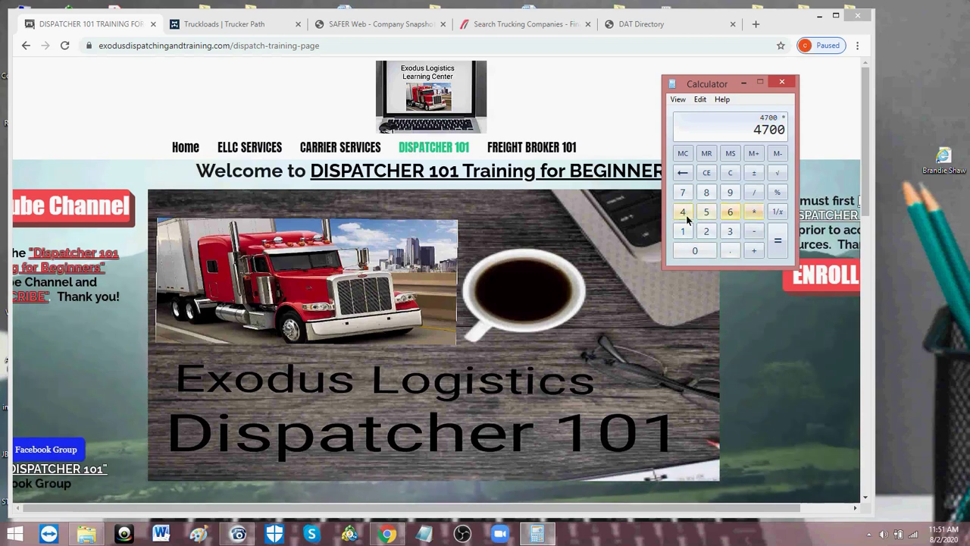
click(777, 241)
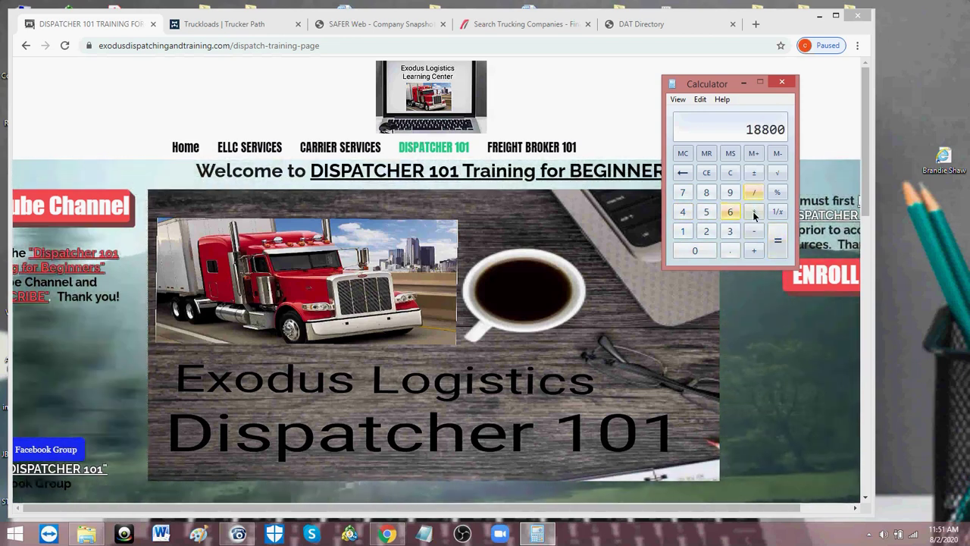
click(753, 212)
click(683, 231)
click(707, 231)
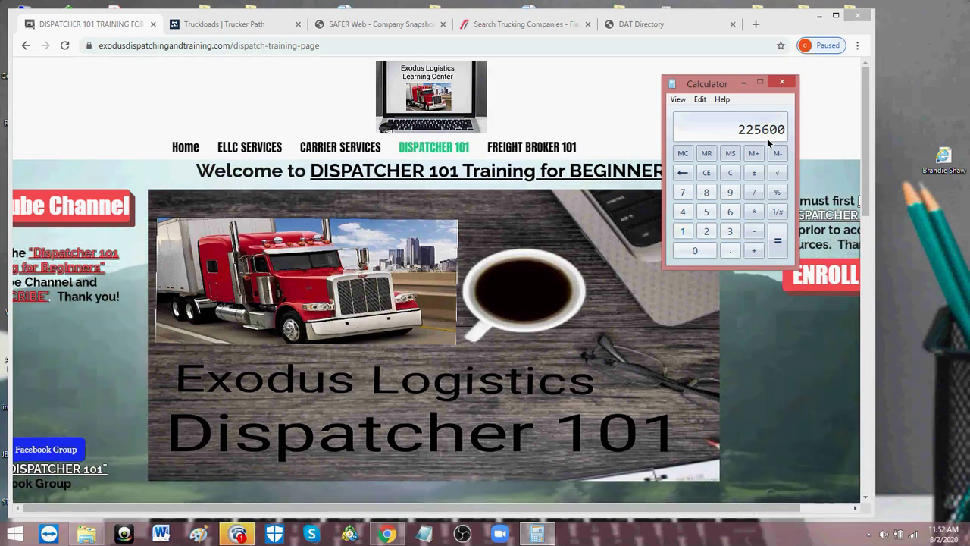
click(744, 83)
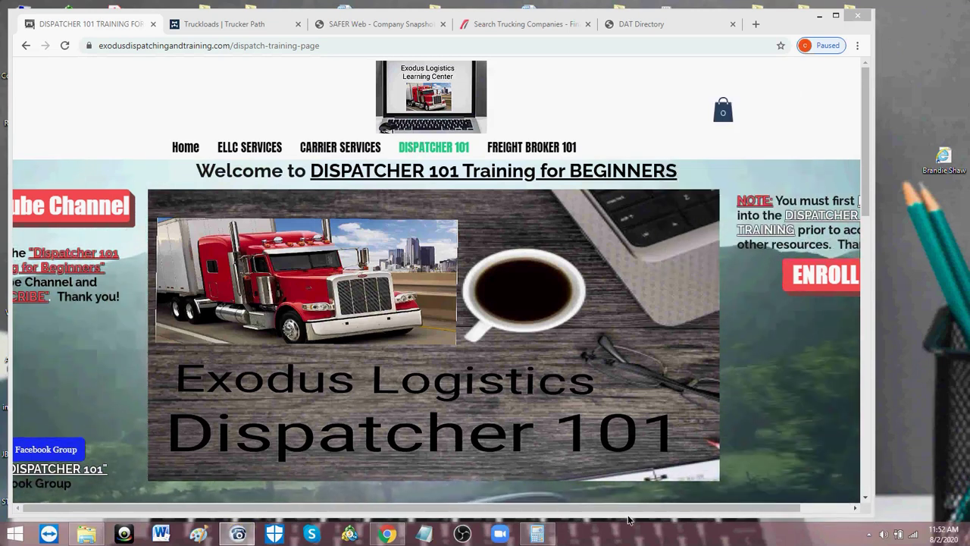
Open the FORMS and DOCUMENTS page of DISPATCHER 101 and close the DAT Directory and Search Trucking Companies pages
drag(617, 539, 228, 523)
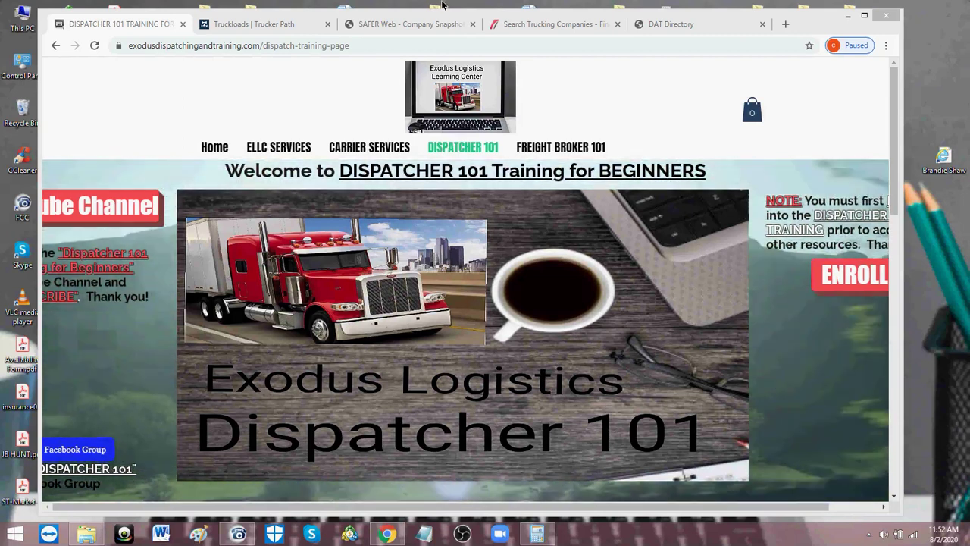
drag(793, 25, 761, 25)
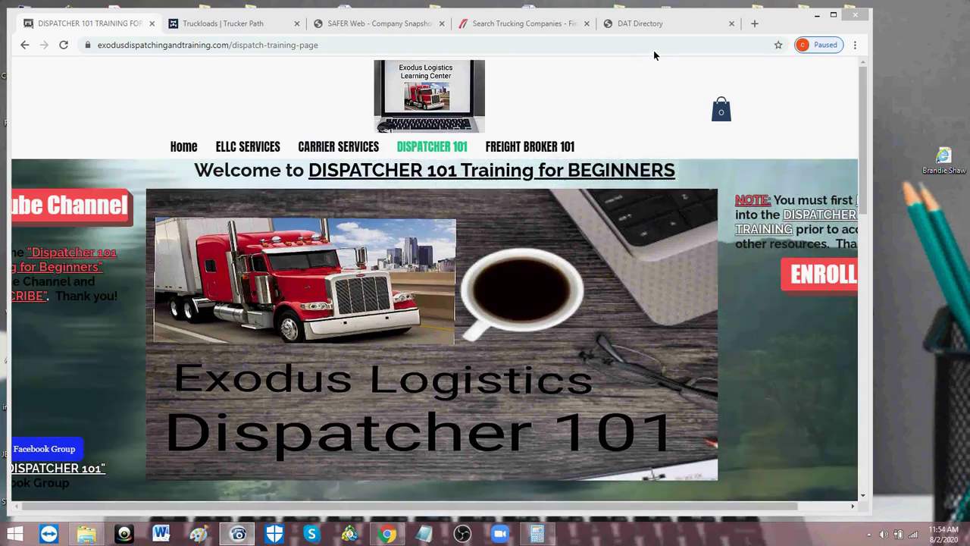
mouse_move(430, 148)
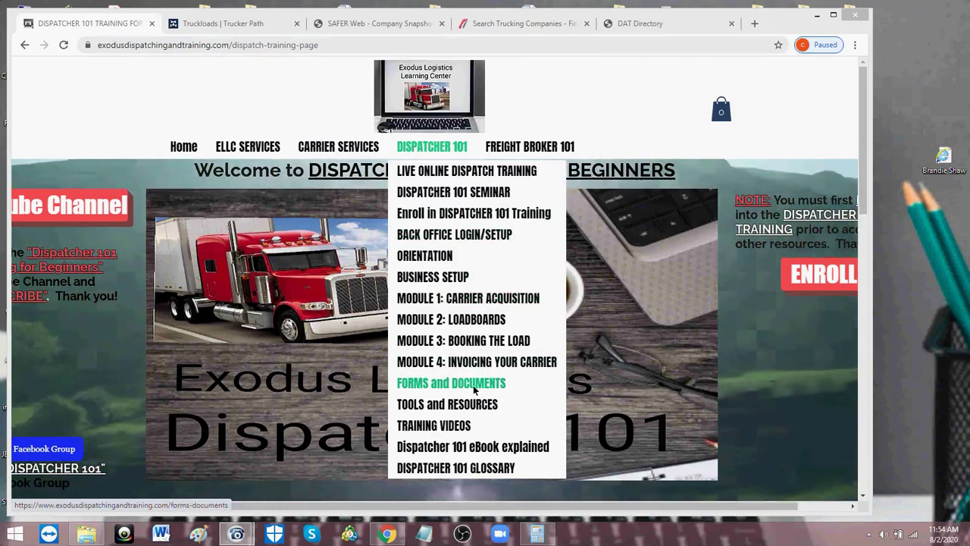
click(472, 385)
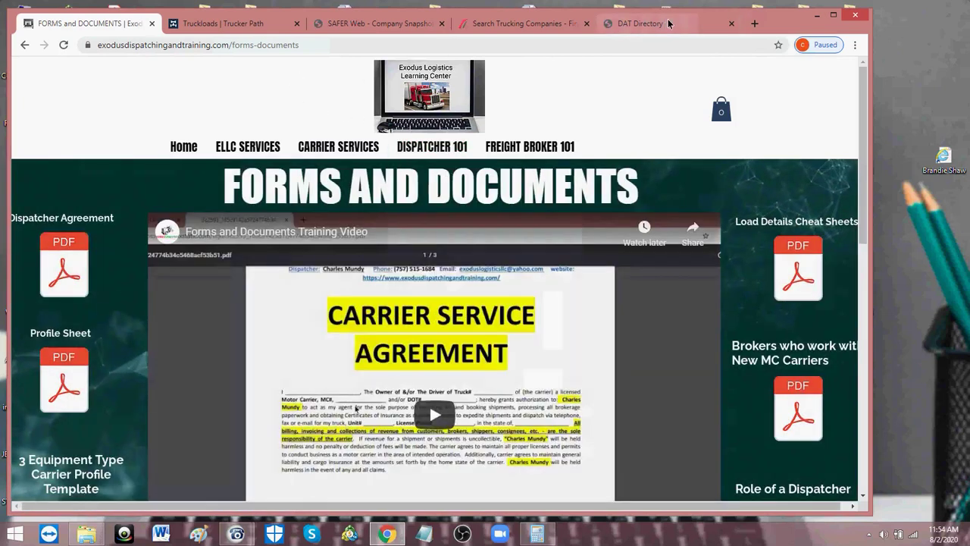
click(731, 23)
click(587, 24)
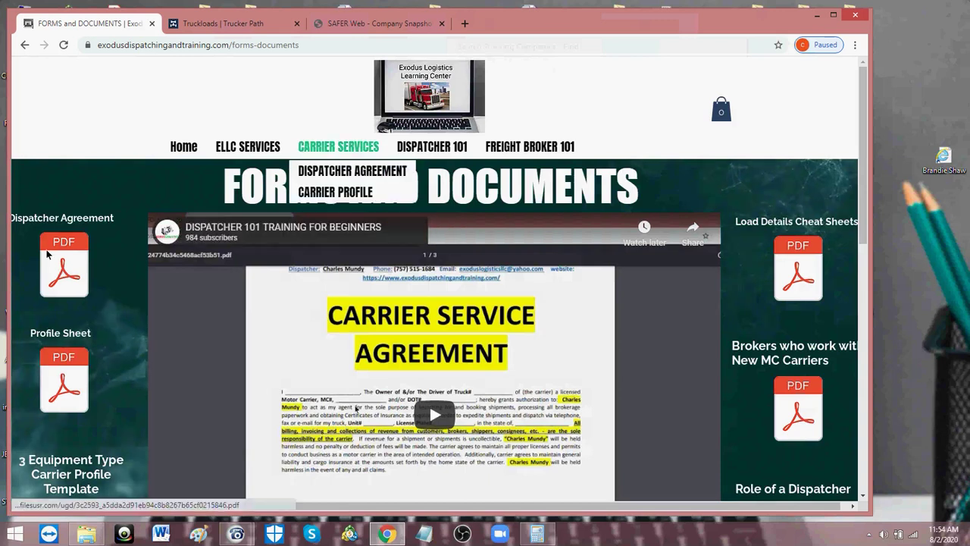
Open the Dispatcher Agreement PDF and read its agent authorization, billing responsibility and dispatching fee sections, highlighting the word "agent"
click(64, 271)
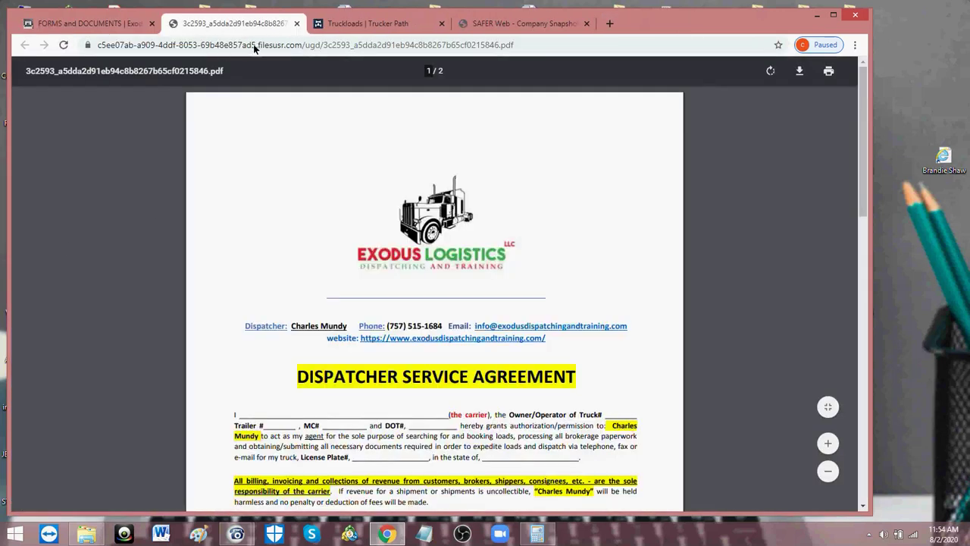
scroll(331, 286, down, 2)
scroll(334, 294, up, 1)
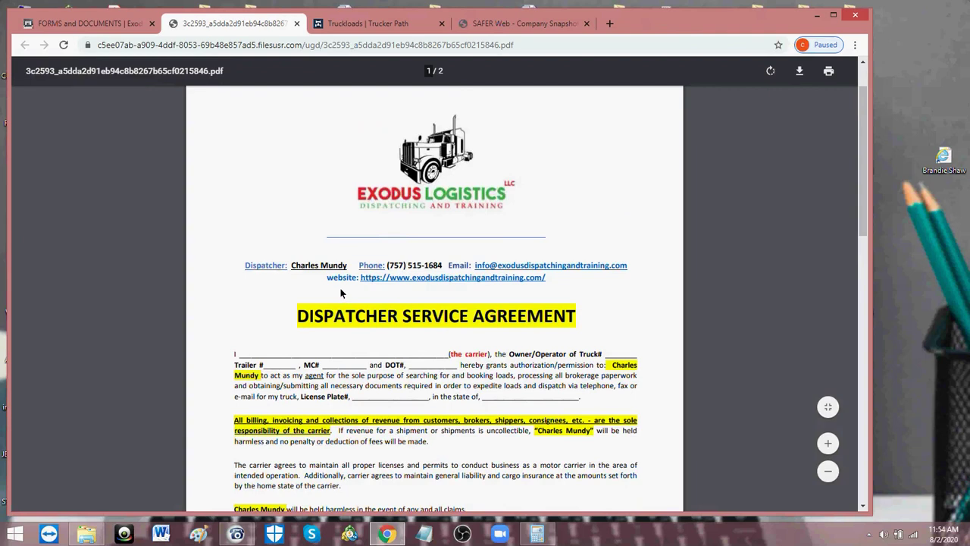
scroll(340, 294, down, 1)
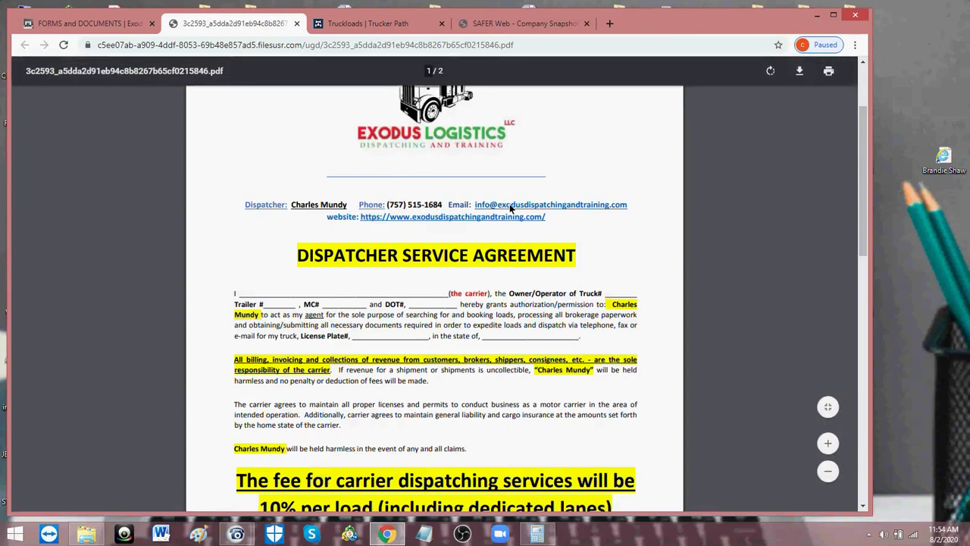
scroll(512, 221, down, 2)
scroll(501, 220, down, 1)
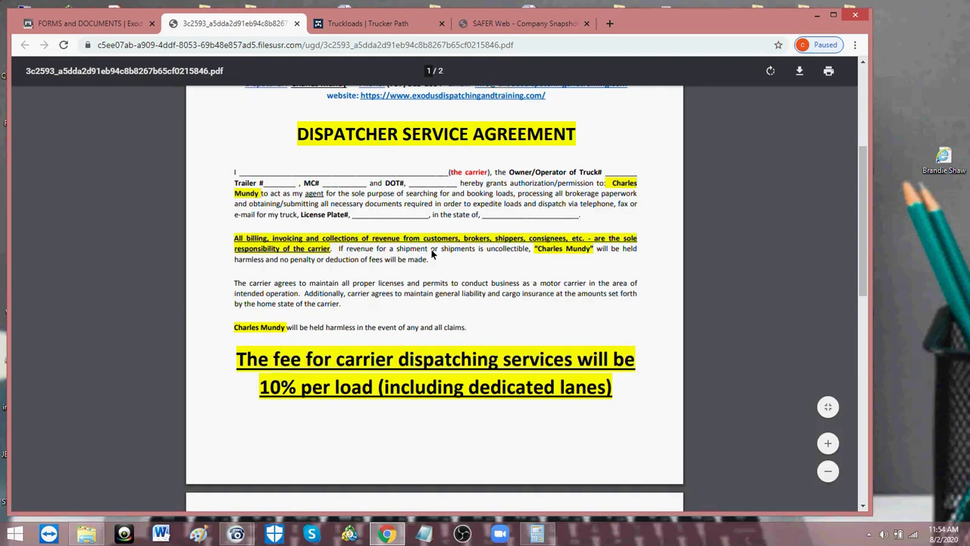
scroll(432, 254, down, 3)
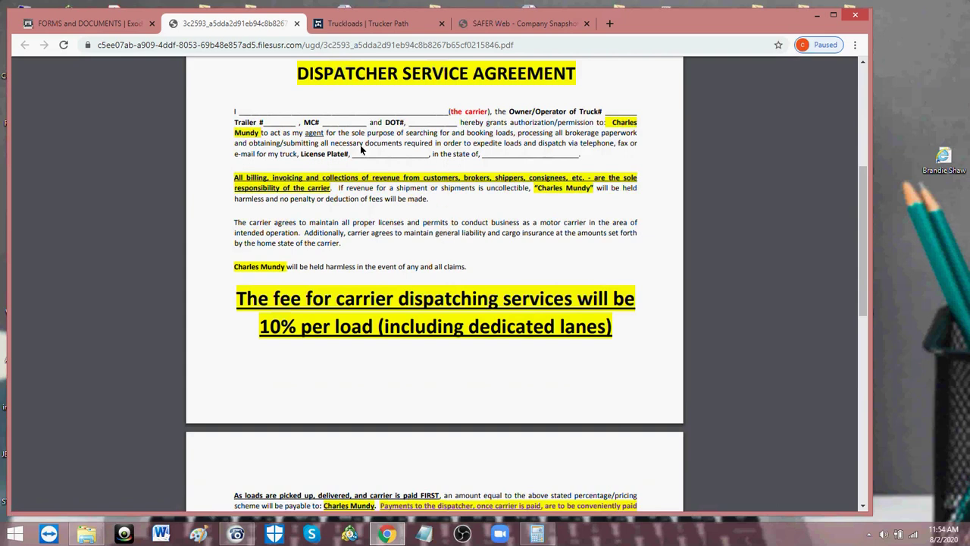
drag(307, 136, 324, 135)
scroll(352, 199, down, 3)
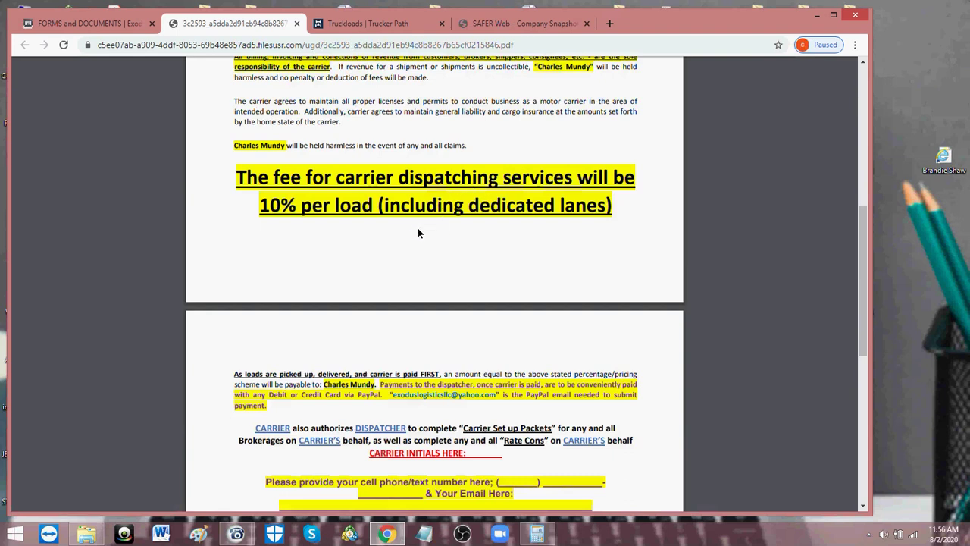
Open the Profile Sheet PDF from the forms page and read through the whole Carrier Preference Form
click(91, 23)
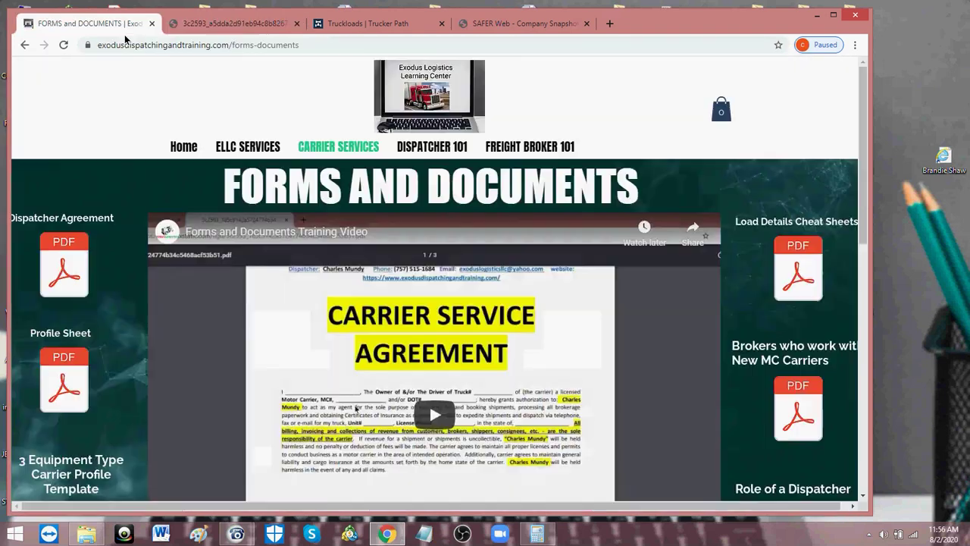
click(66, 378)
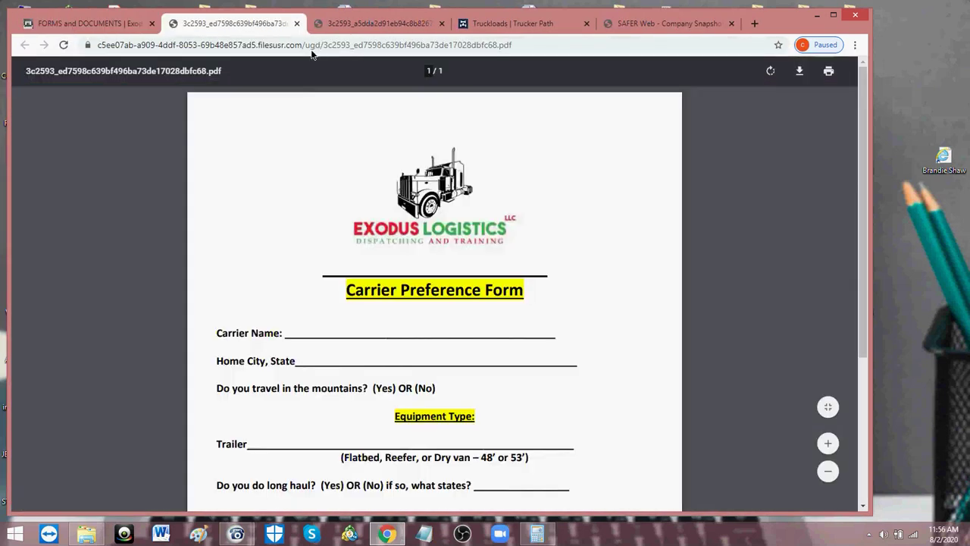
scroll(305, 182, down, 2)
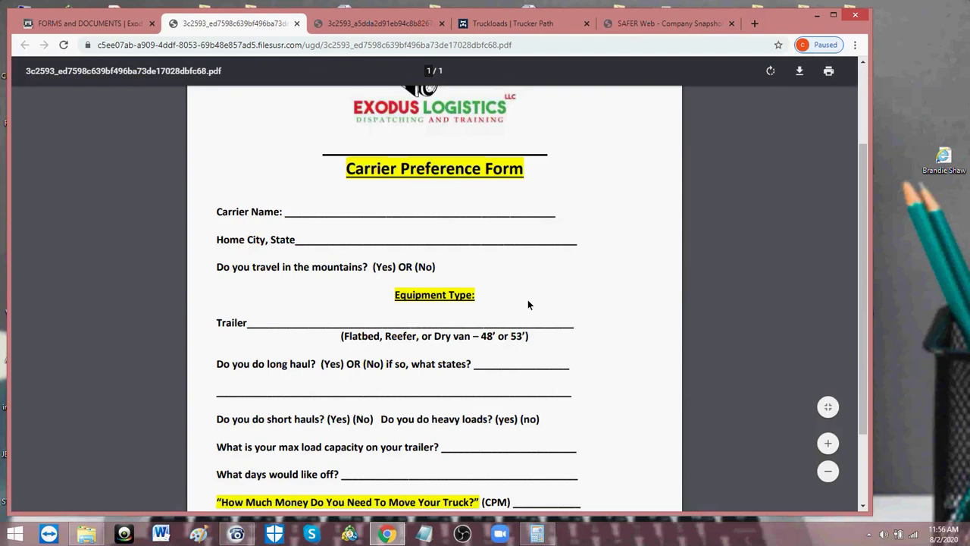
scroll(527, 299, down, 2)
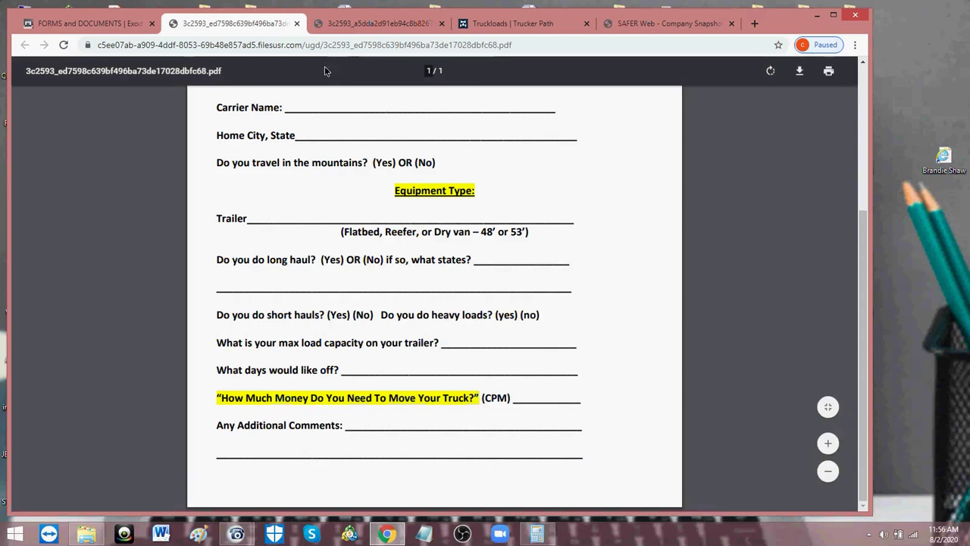
Return to the FORMS and DOCUMENTS page and examine its broker/shipper paperwork and other booking documents
click(125, 24)
scroll(255, 213, down, 3)
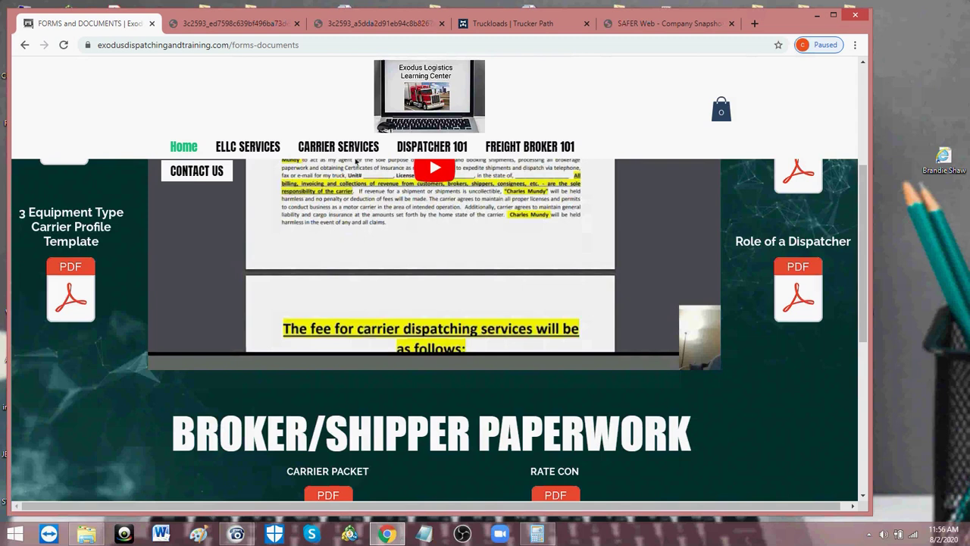
scroll(785, 341, down, 4)
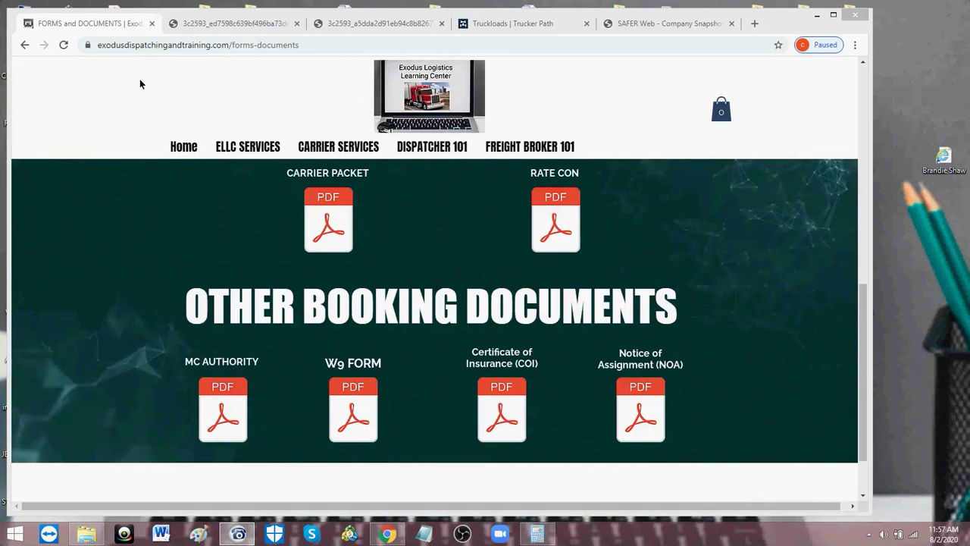
Reorder the browser tabs so the Dispatcher Service Agreement PDF comes before the Carrier Preference Form
click(209, 25)
click(209, 25)
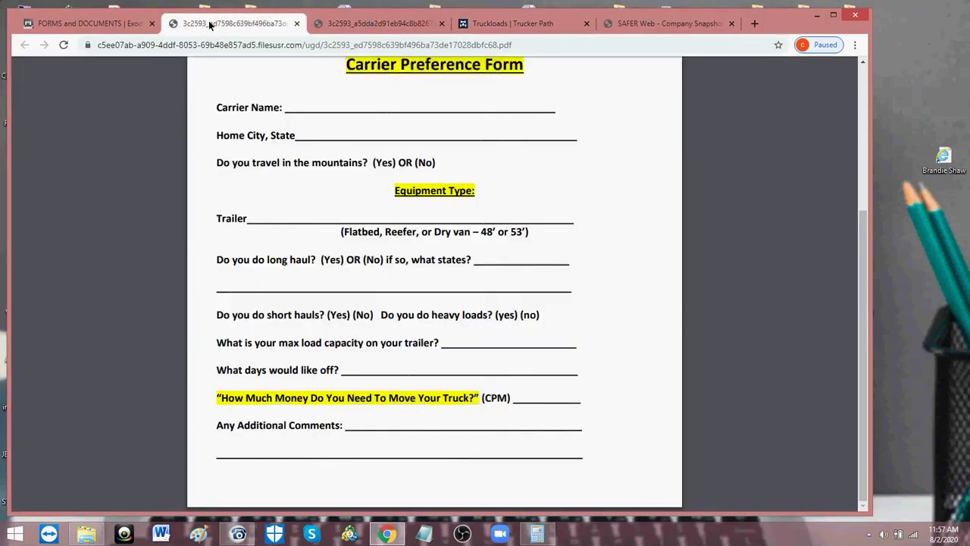
drag(363, 27, 228, 26)
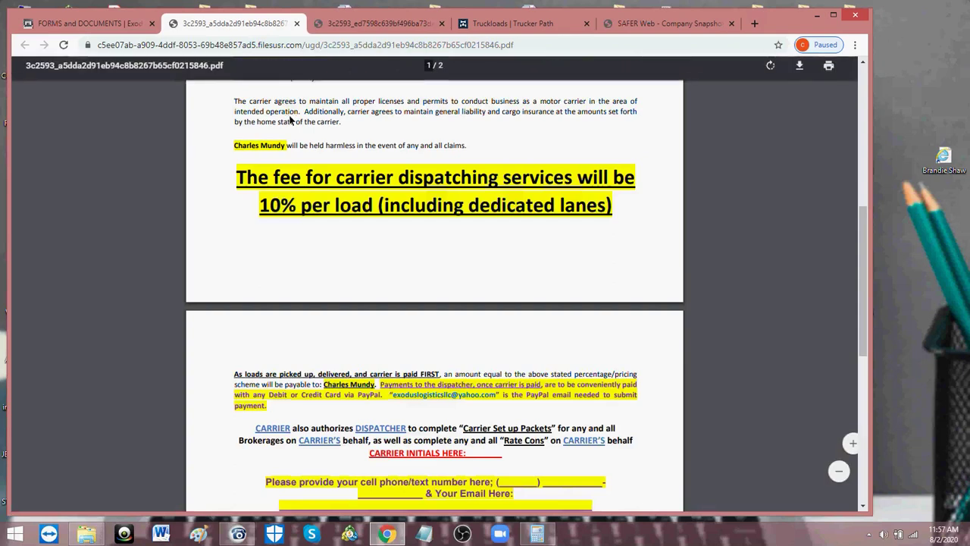
Review the Dispatcher Service Agreement from its heading to the signature fields and switch to the Carrier Preference Form
scroll(311, 195, up, 3)
scroll(315, 193, up, 5)
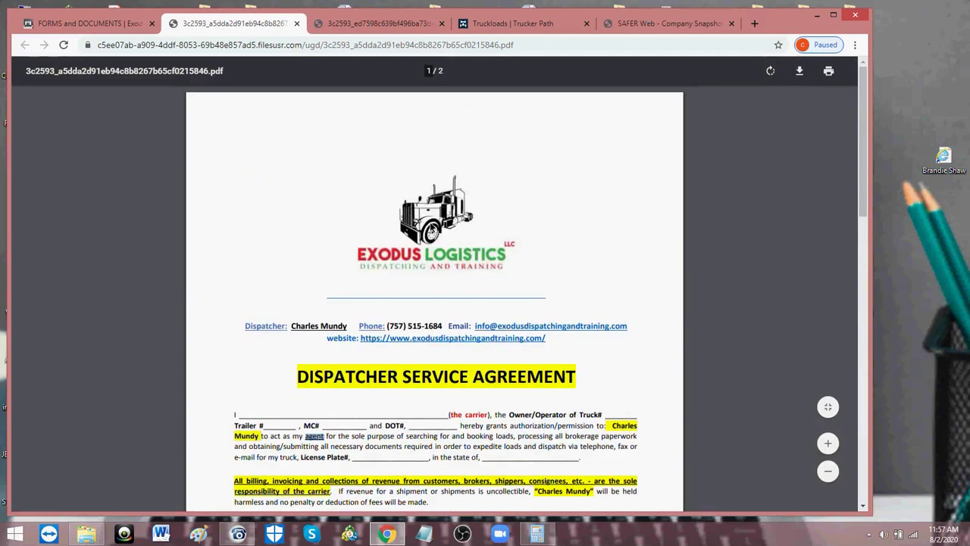
scroll(437, 248, down, 7)
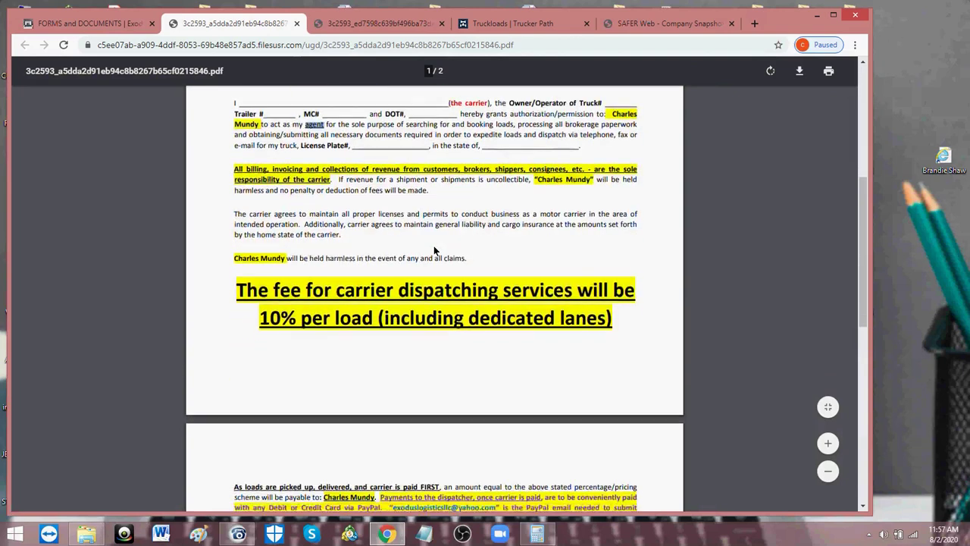
scroll(428, 248, down, 2)
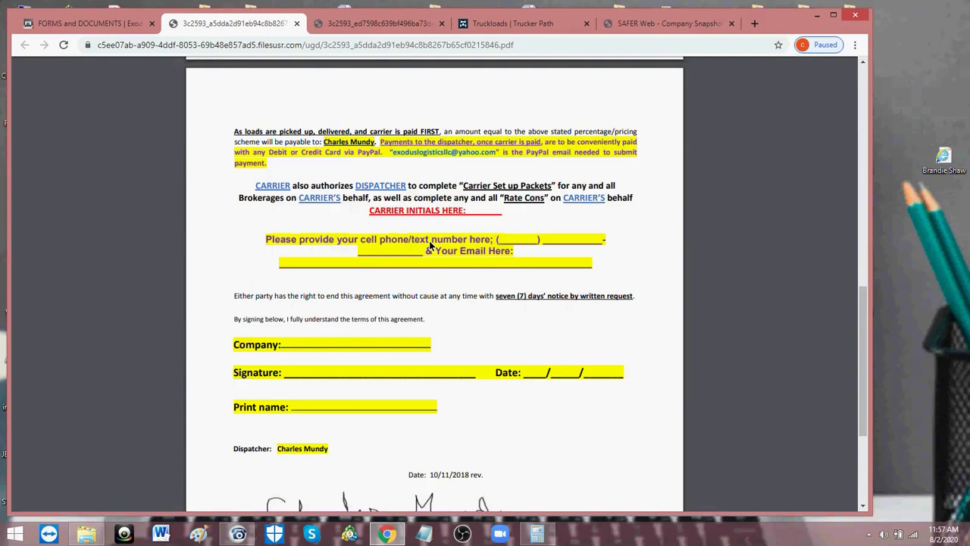
scroll(410, 240, up, 4)
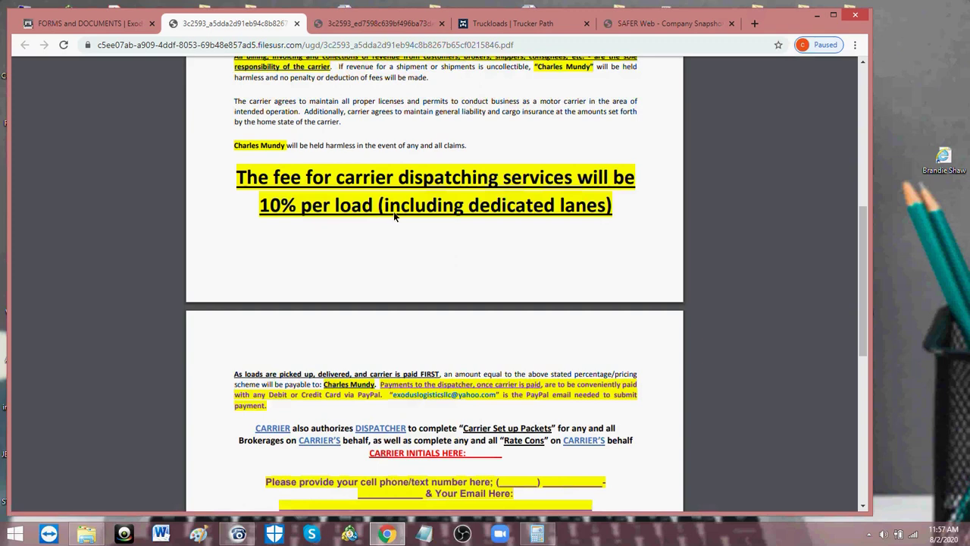
click(379, 24)
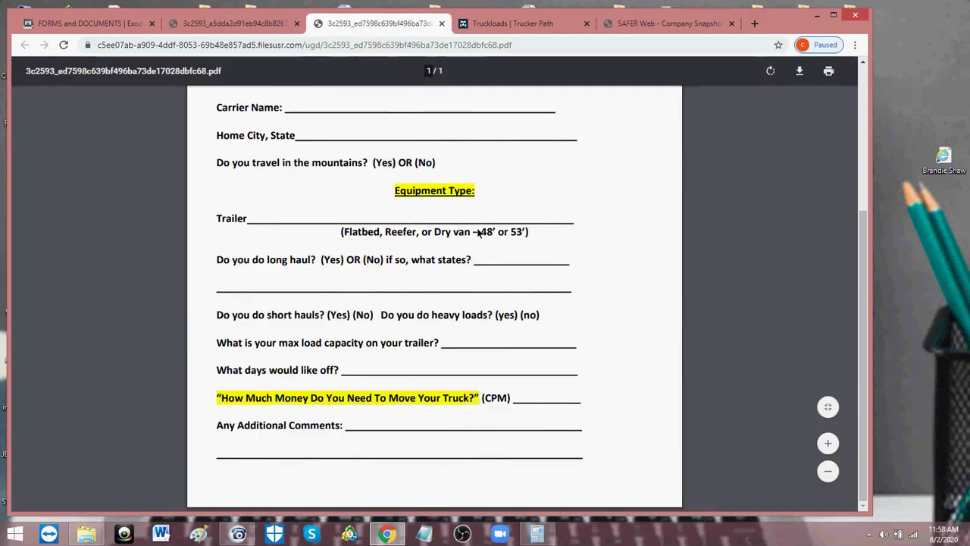
Compare the Carrier Preference Form with the Dispatcher Service Agreement and return to the other booking documents on the FORMS and DOCUMENTS page
scroll(478, 233, up, 3)
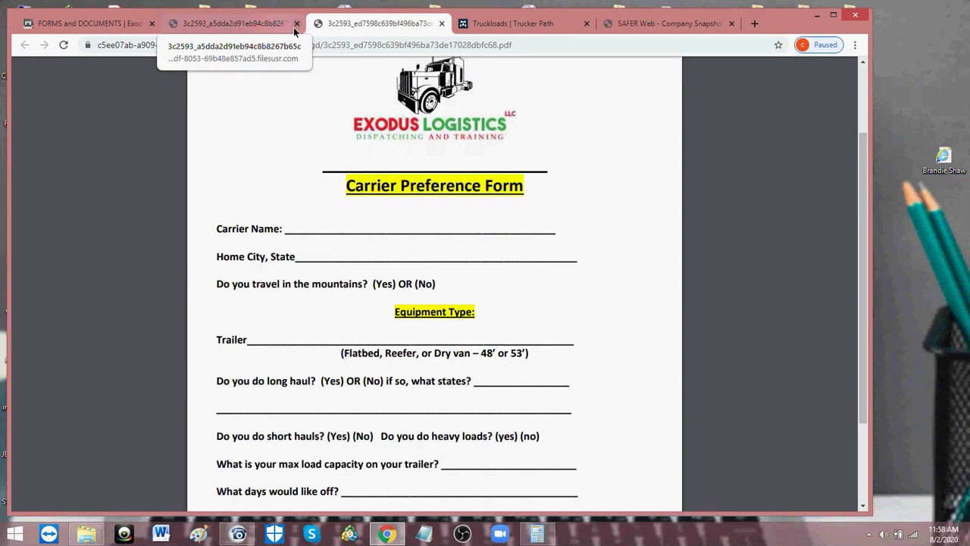
click(263, 26)
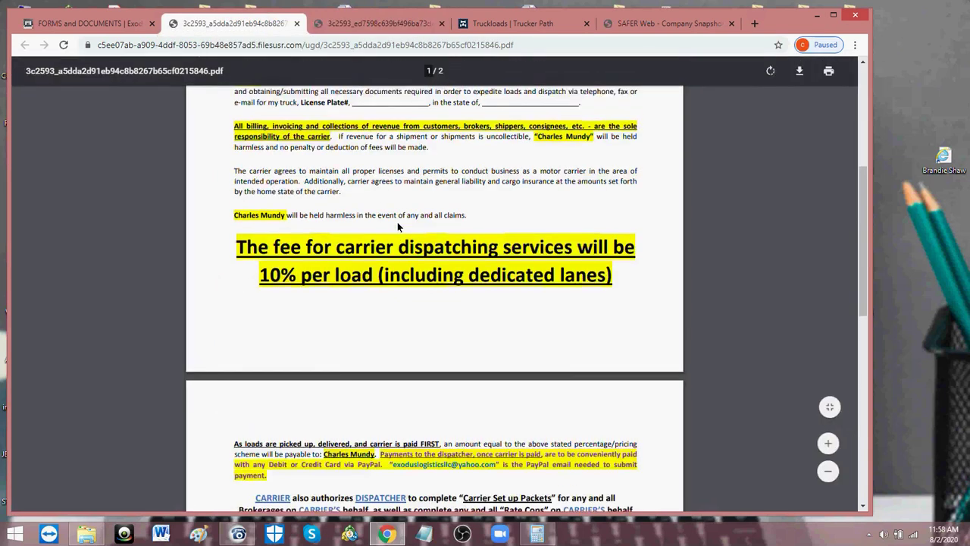
click(373, 27)
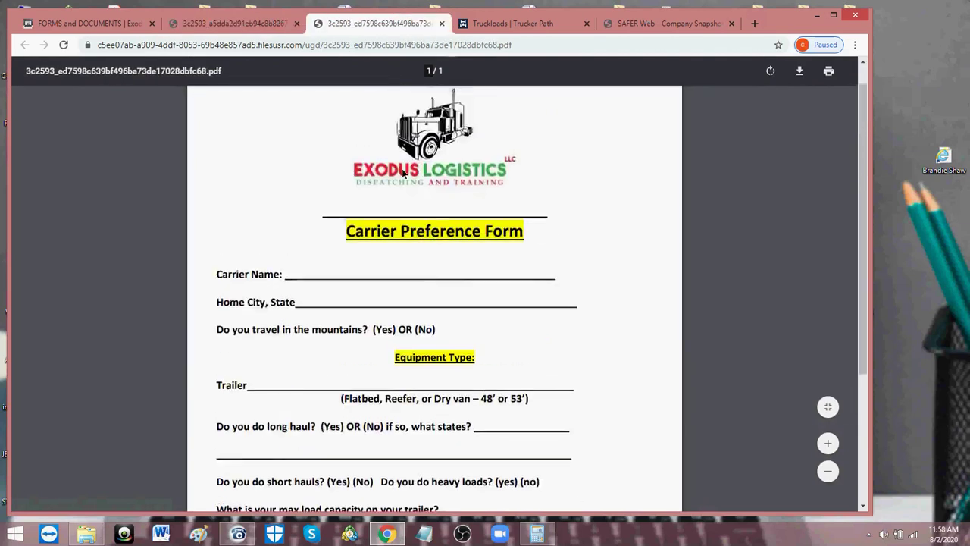
click(102, 26)
scroll(552, 321, down, 1)
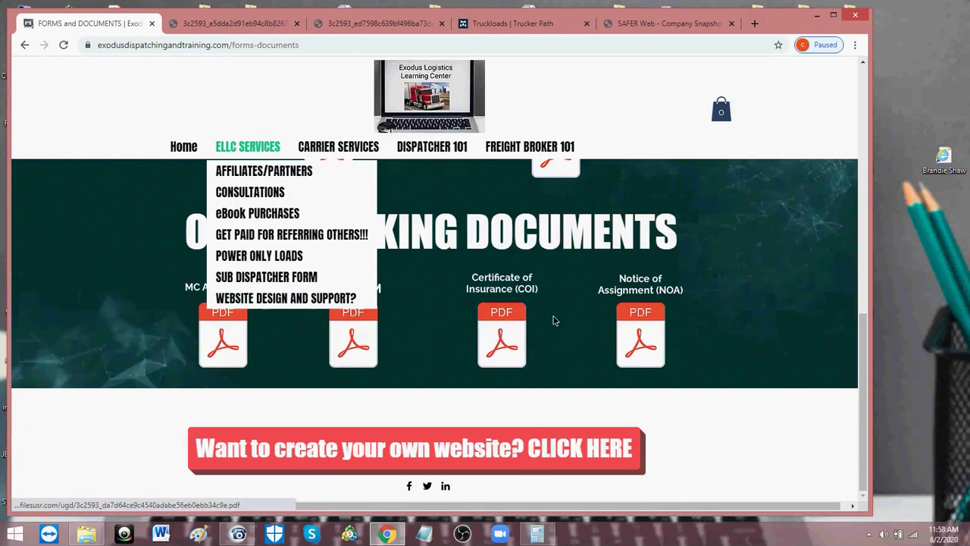
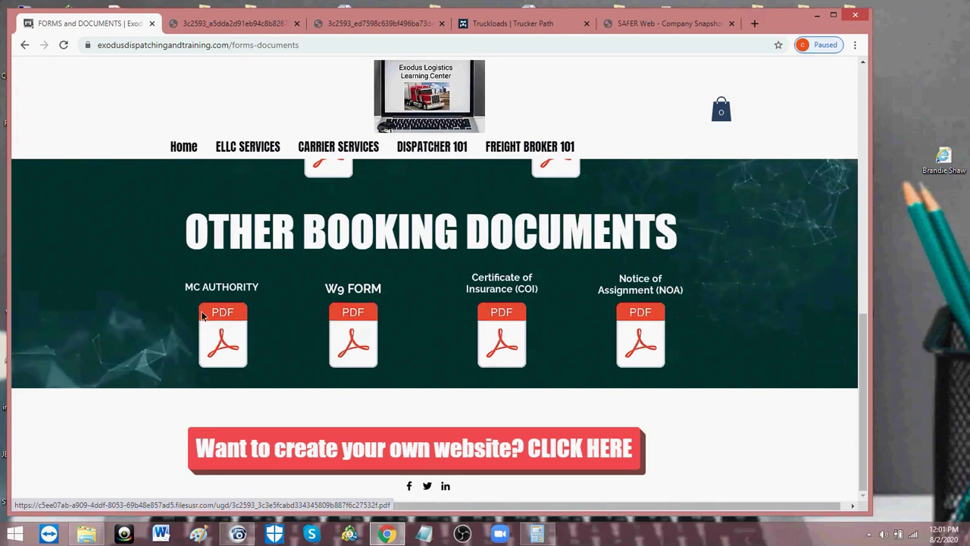
Open the MC AUTHORITY sample PDF, examine its service date and certificate number area, and close it
click(215, 306)
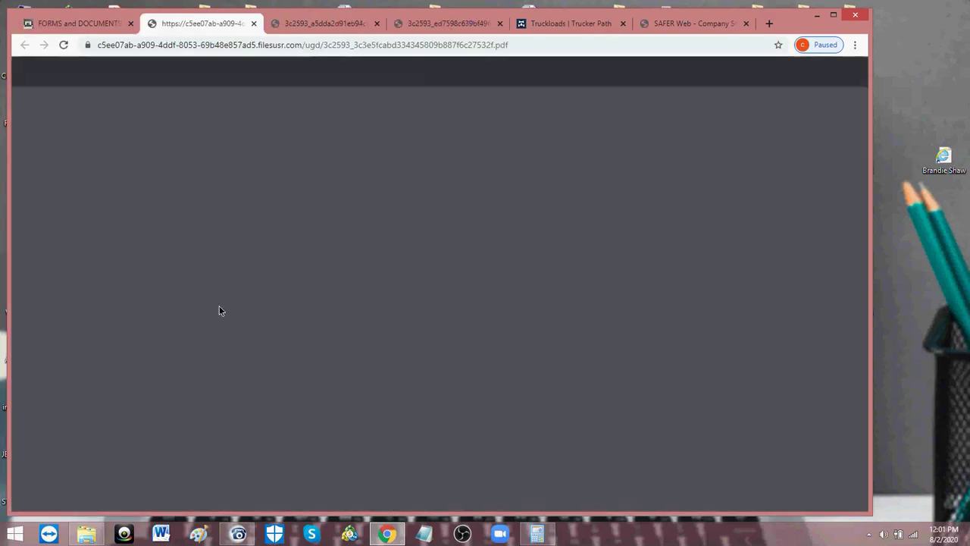
scroll(378, 203, down, 2)
scroll(389, 194, up, 1)
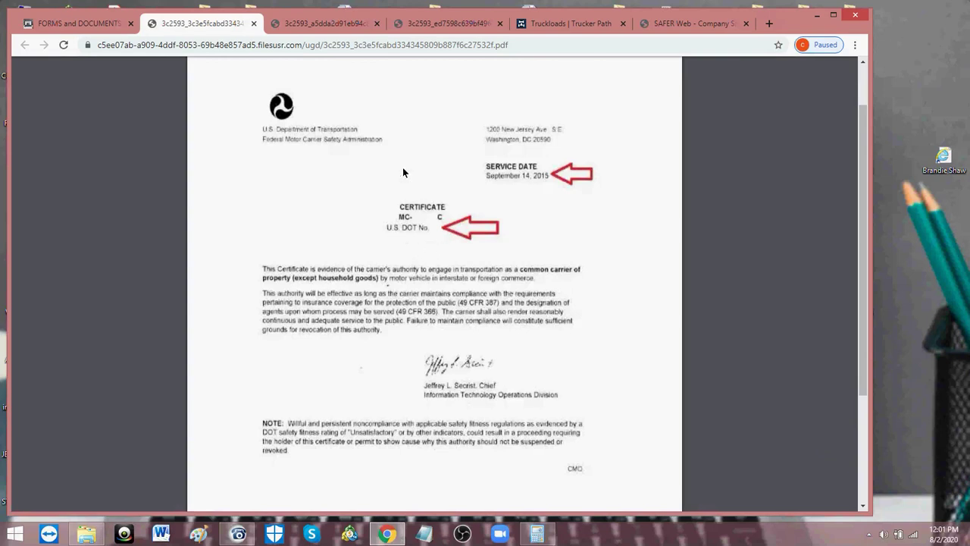
click(254, 23)
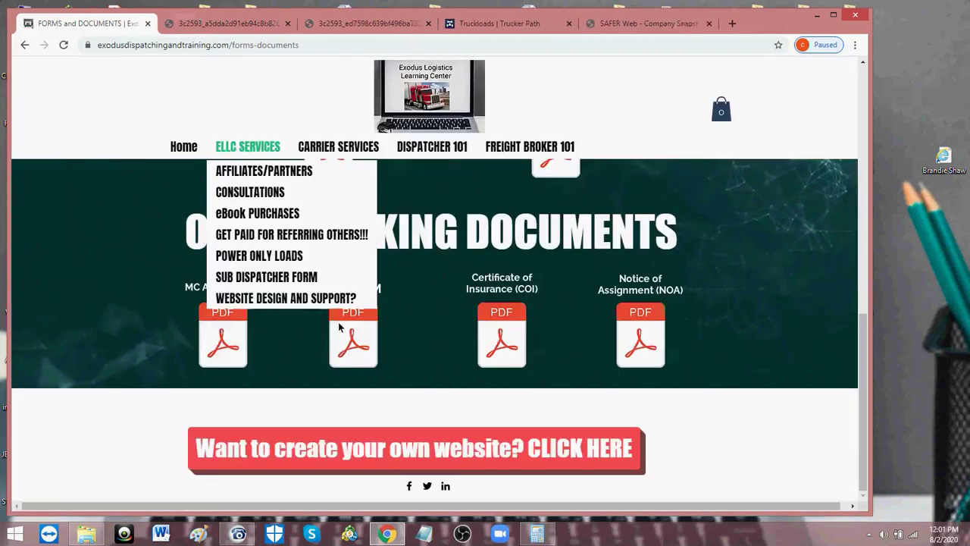
Open the W9 FORM PDF, highlight the name and business name lines in turn, and close the form
click(354, 327)
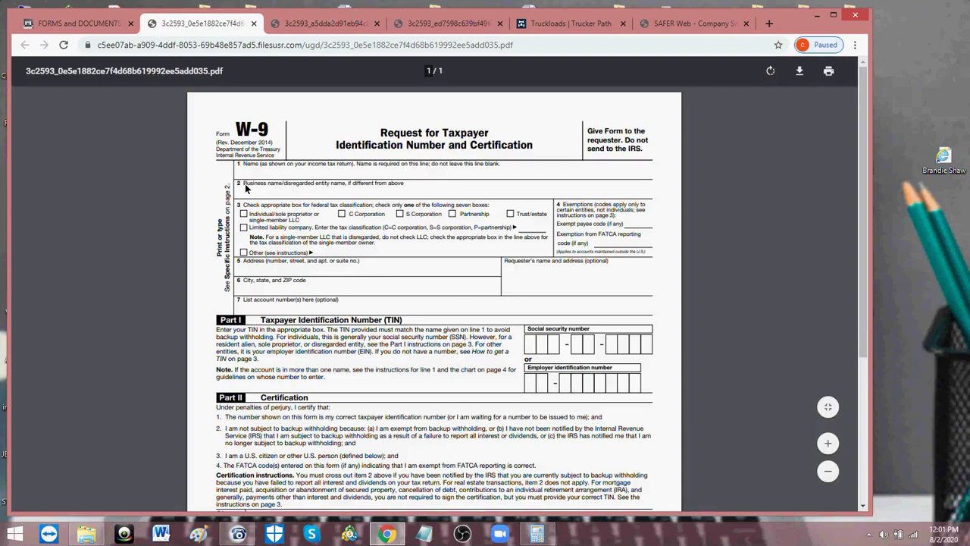
drag(244, 187, 404, 185)
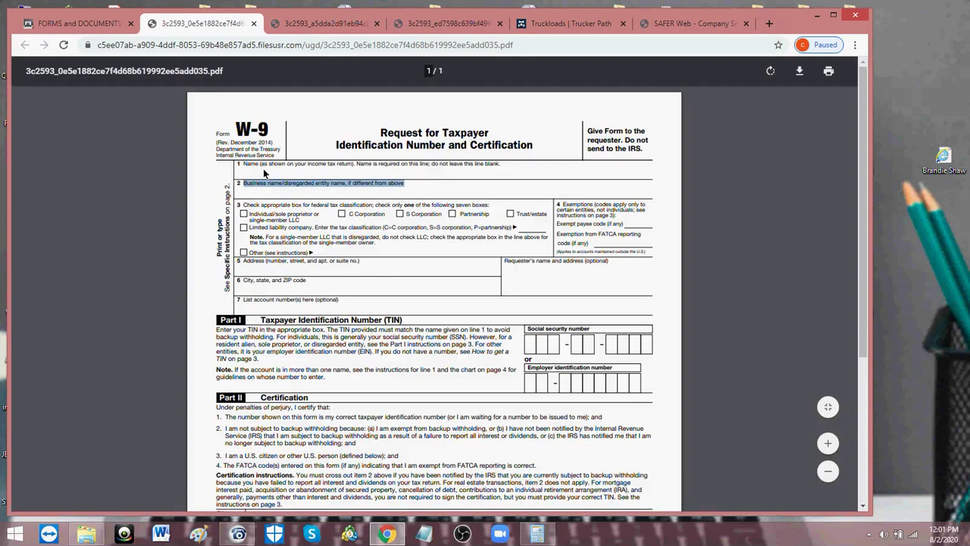
drag(247, 164, 514, 166)
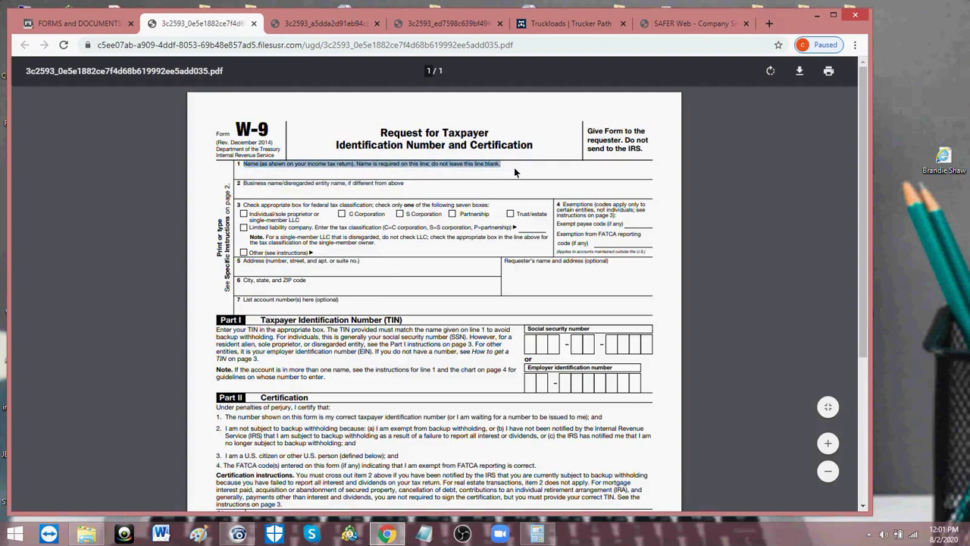
click(258, 196)
drag(243, 188, 412, 193)
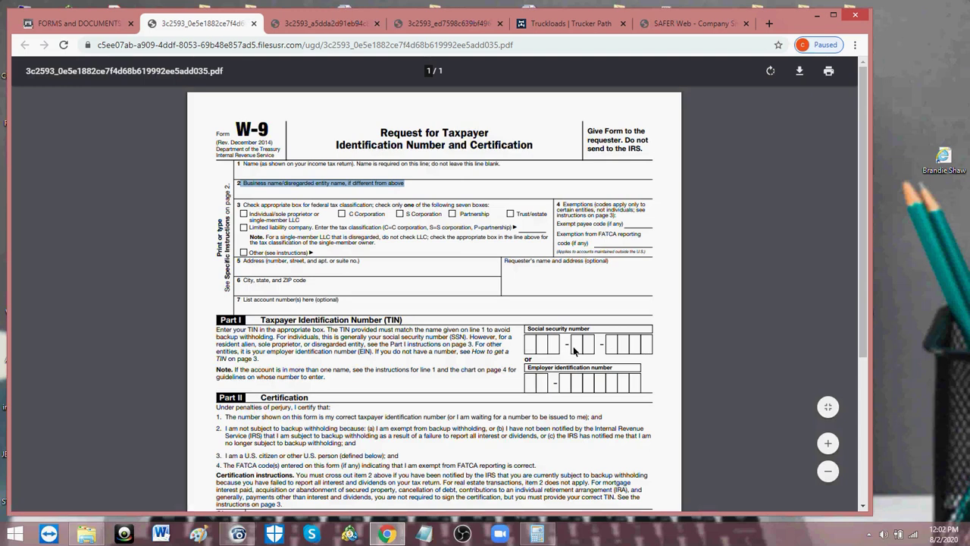
click(290, 192)
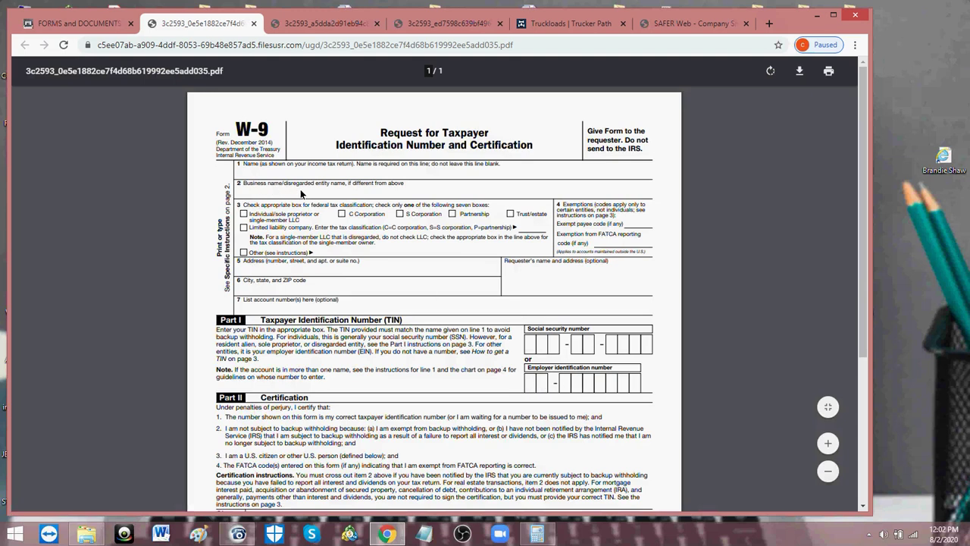
click(254, 24)
Open the Certificate of Insurance (COI) PDF, examine its marked date, producer, contact and coverage sections, and close it
click(501, 319)
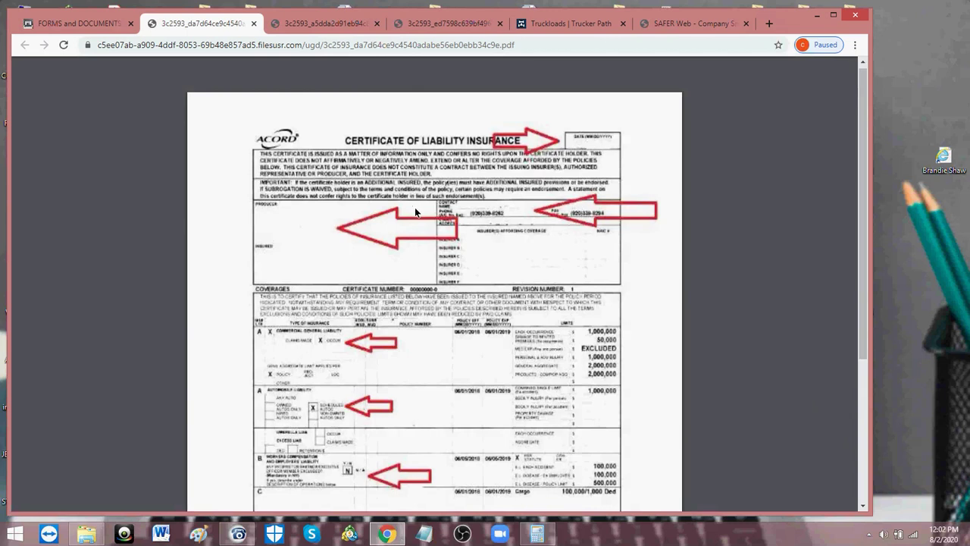
scroll(421, 235, down, 1)
scroll(424, 318, down, 1)
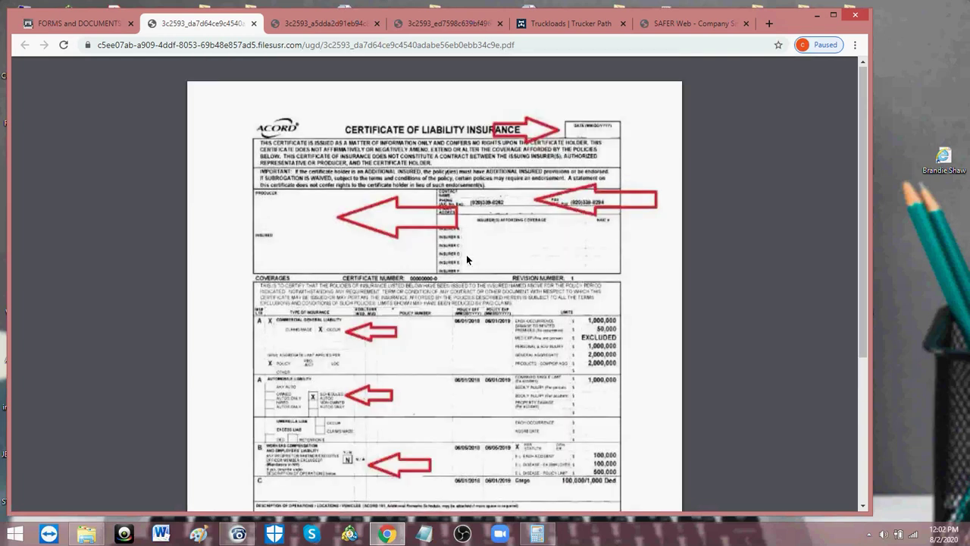
scroll(466, 254, up, 1)
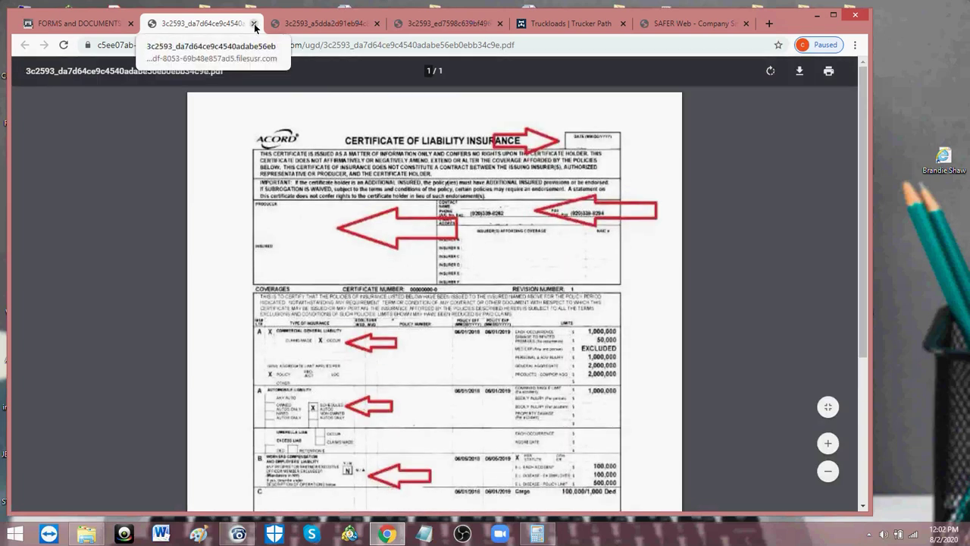
click(254, 24)
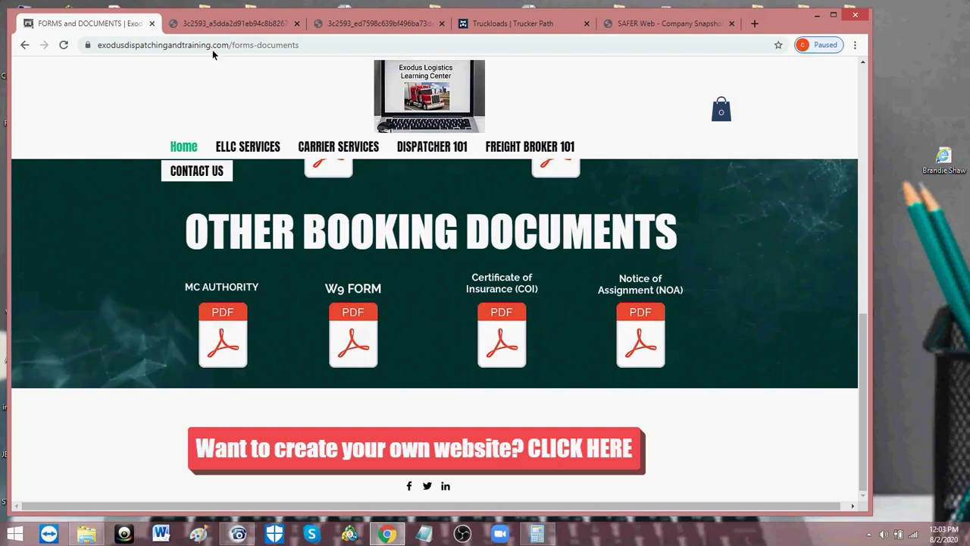
Close the Dispatcher Service Agreement and Carrier Preference Form PDFs
click(273, 28)
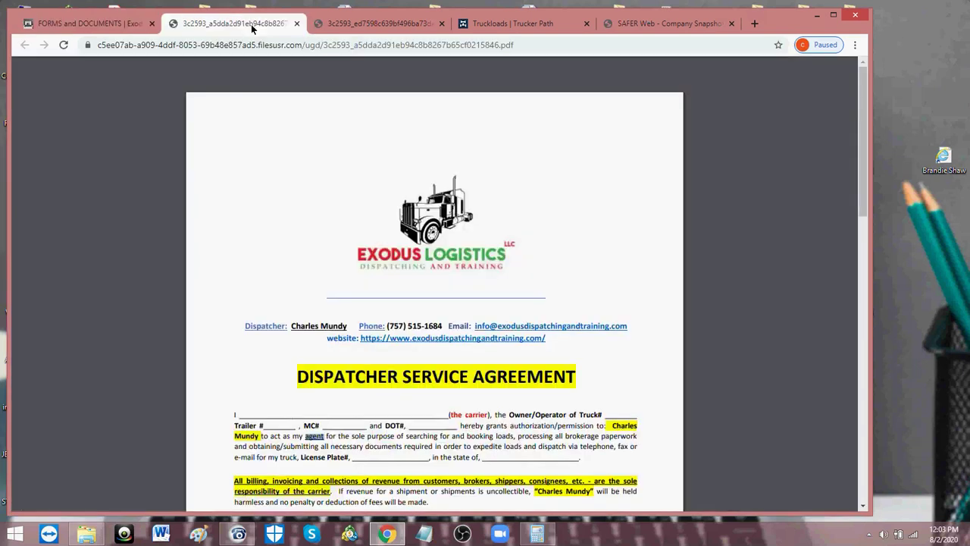
click(297, 24)
click(297, 24)
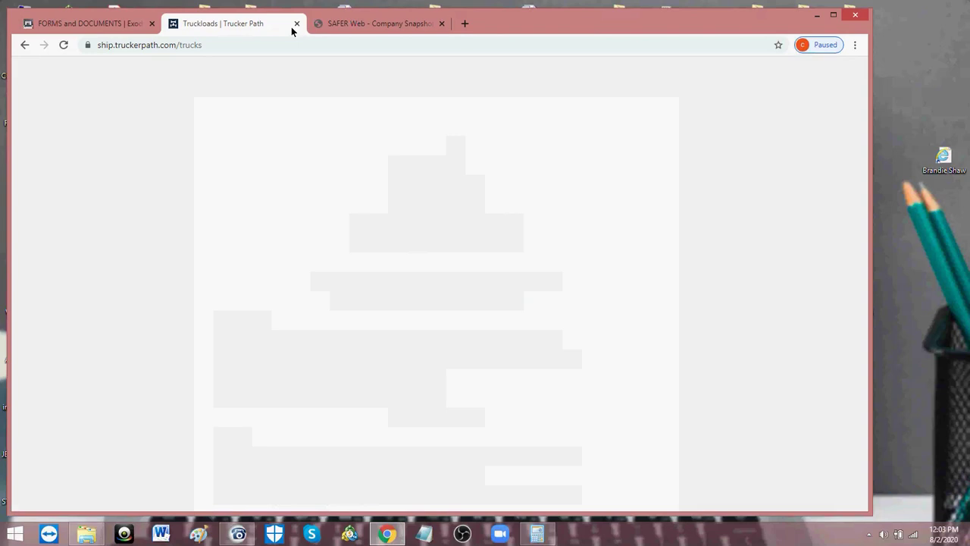
Reload the Trucker Path truck search, check the SAFER company snapshot, and show the DISPATCHER 101 module list on the training site
click(64, 48)
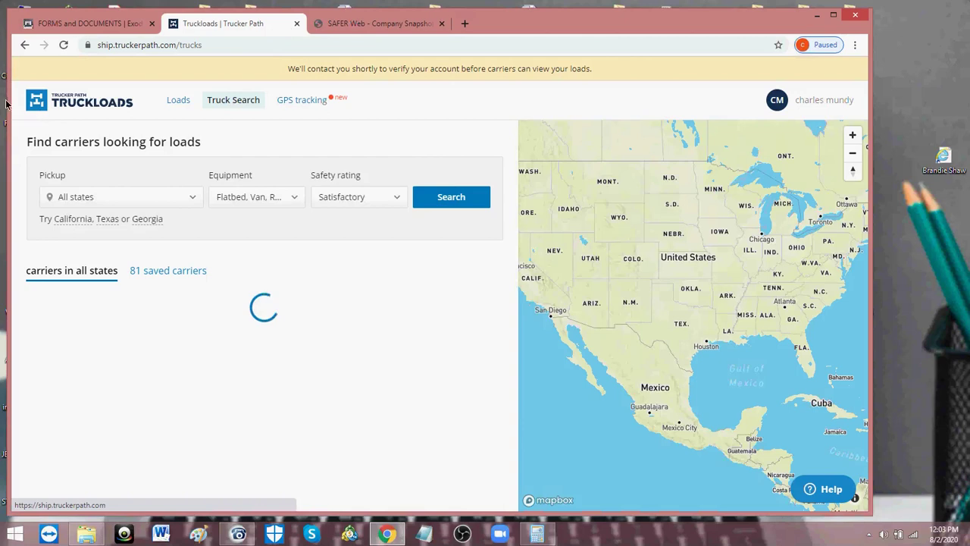
click(350, 24)
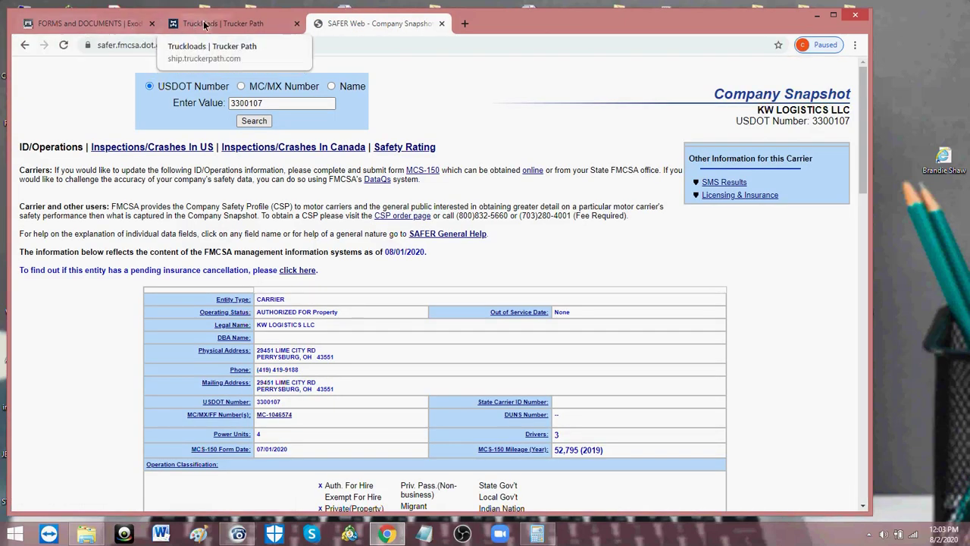
click(205, 25)
click(102, 24)
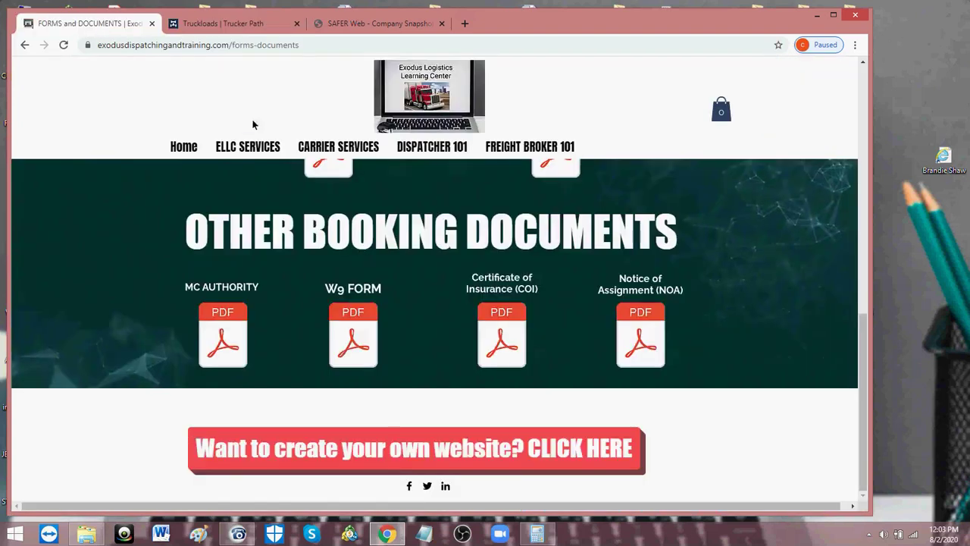
mouse_move(432, 146)
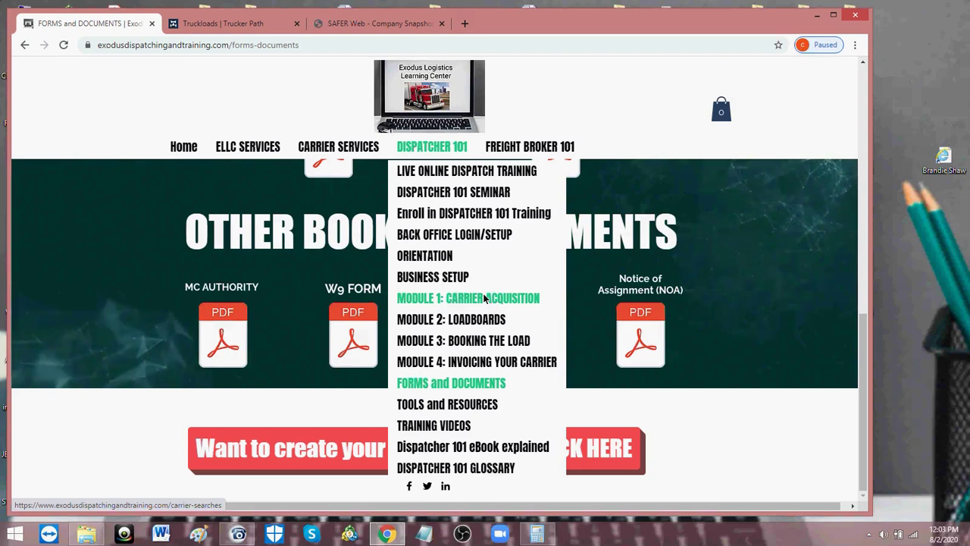
Switch to File Explorer and open the REEFER CARRIERS folder inside EXODUS LOGISTICS LEARNING CENTER > SIGNED CARRIER AGREEMENTS 7%
click(84, 536)
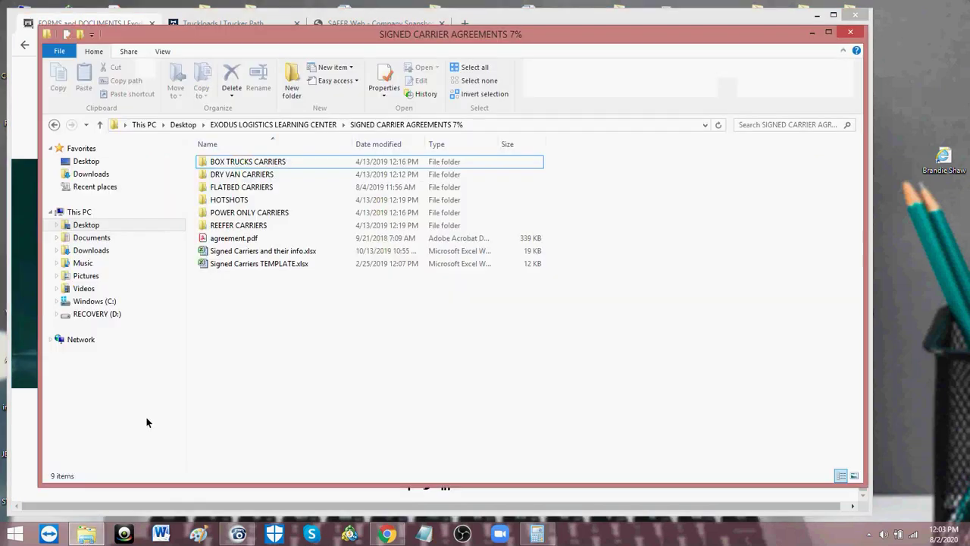
click(239, 126)
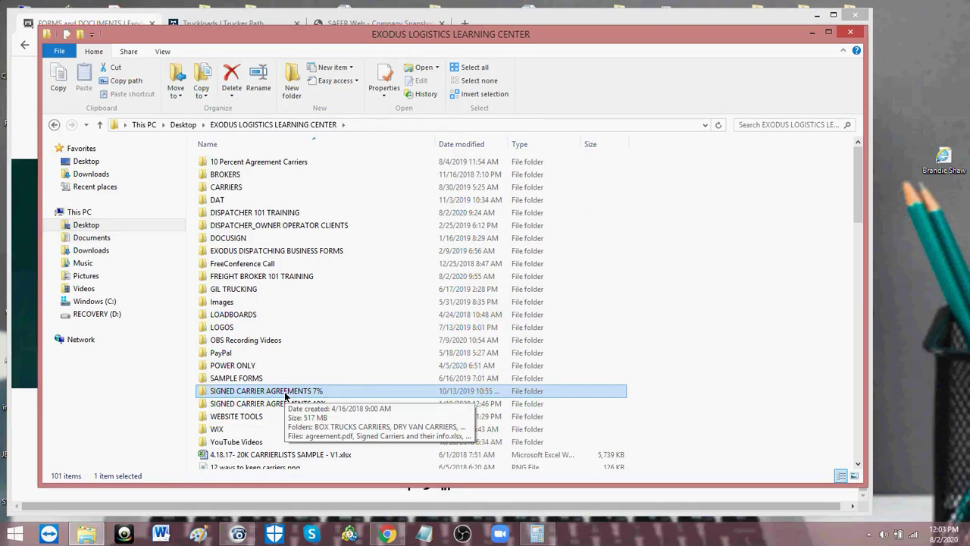
double_click(285, 391)
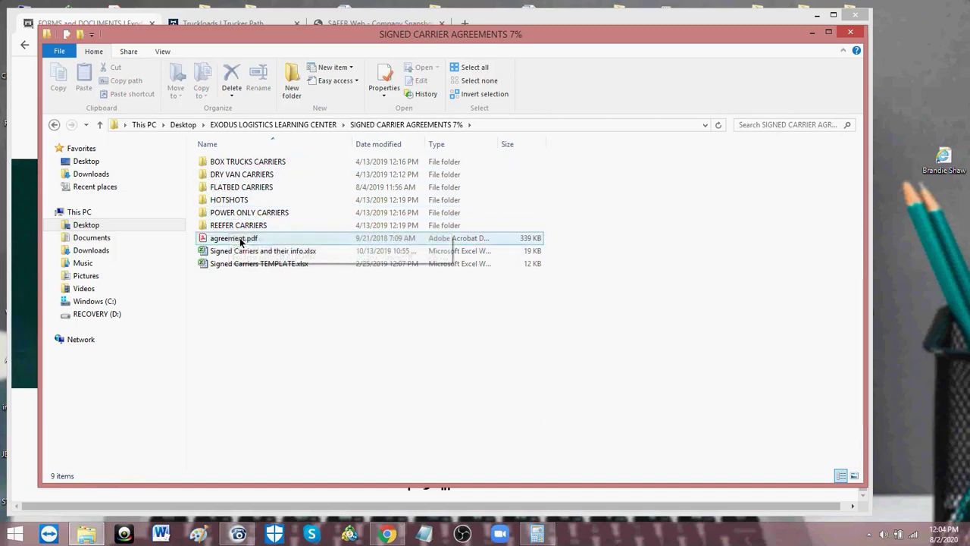
click(243, 230)
double_click(243, 230)
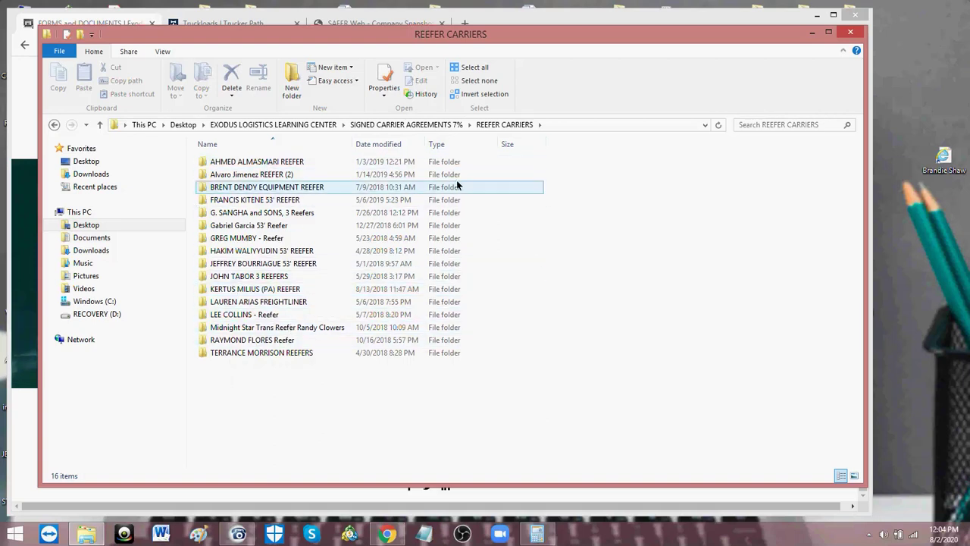
Go back up to the EXODUS LOGISTICS LEARNING CENTER folder and reopen SIGNED CARRIER AGREEMENTS 7%
click(435, 127)
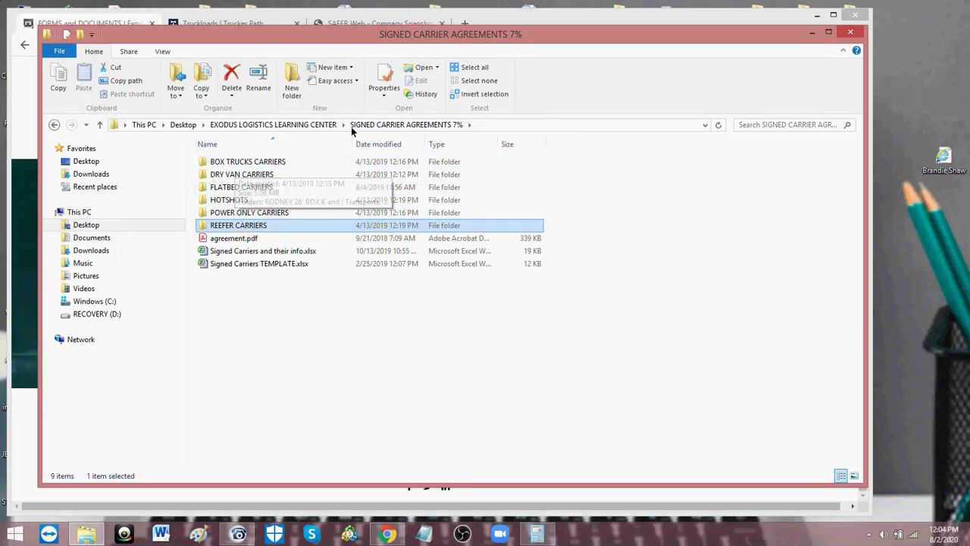
click(297, 125)
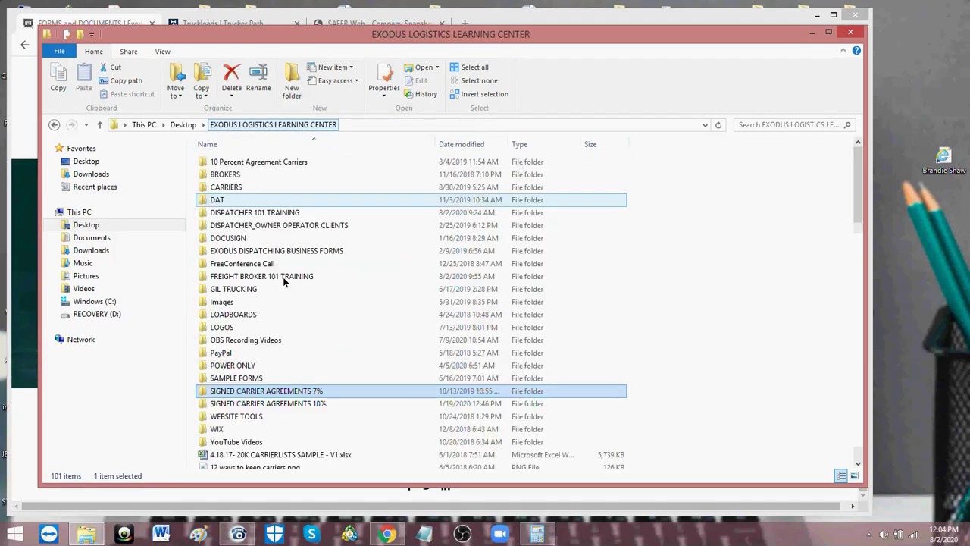
click(264, 391)
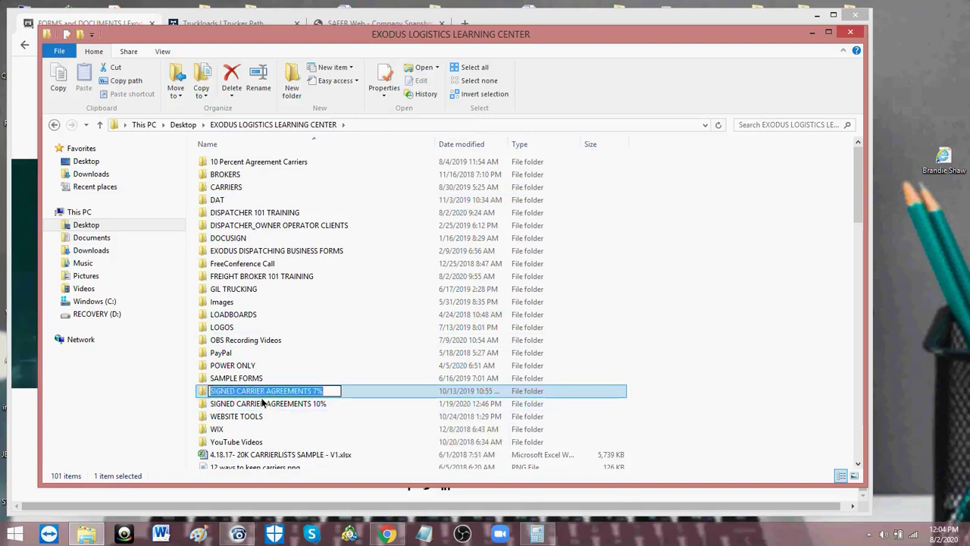
key(Return)
key(Return)
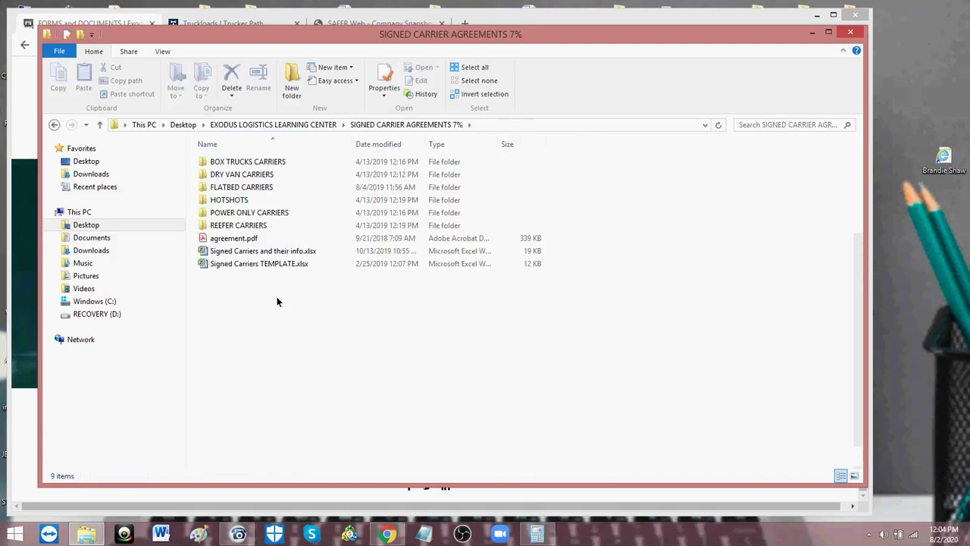
Open a 53' reefer carrier's folder within REEFER CARRIERS and examine its broker subfolders and stored agreement, insurance, authority and W9 files
double_click(241, 225)
double_click(254, 258)
scroll(365, 253, down, 1)
scroll(365, 257, up, 1)
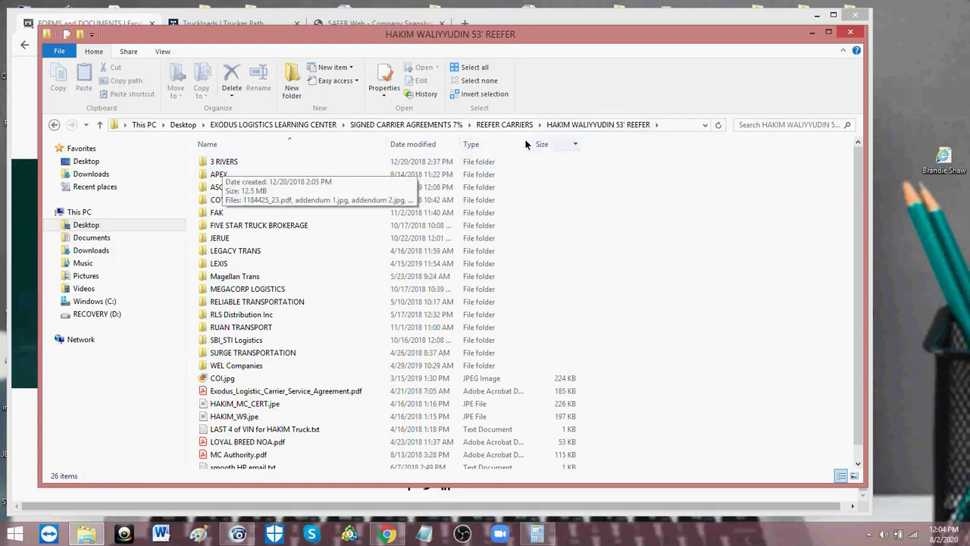
click(247, 163)
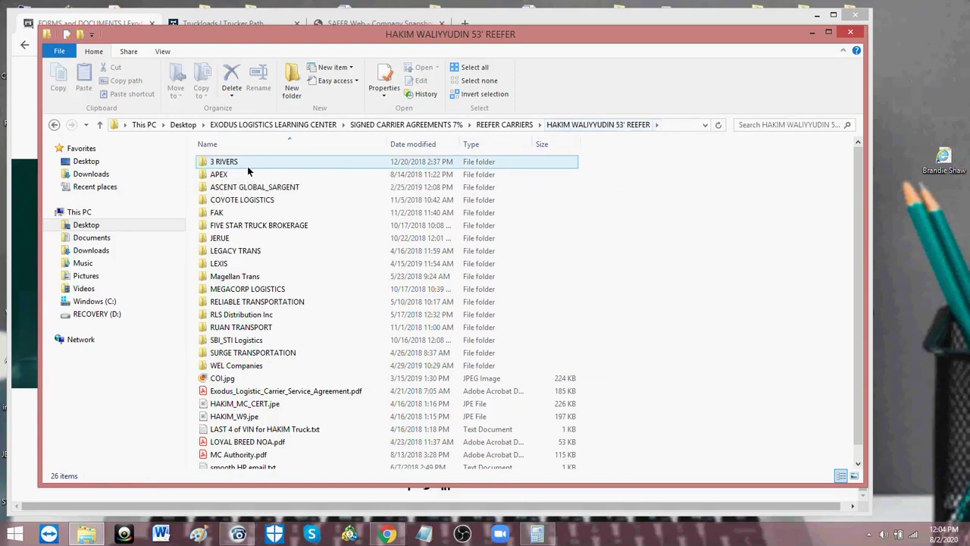
click(214, 265)
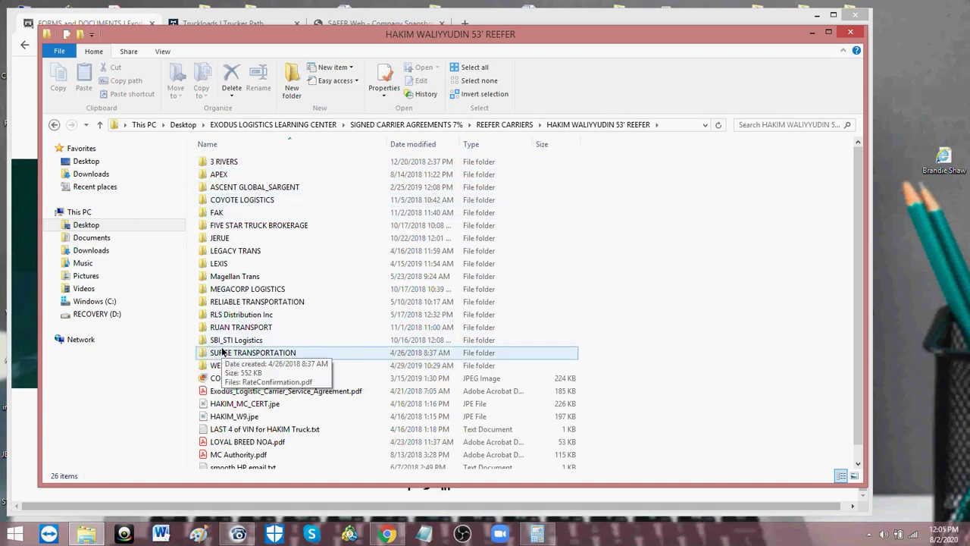
scroll(223, 375, down, 1)
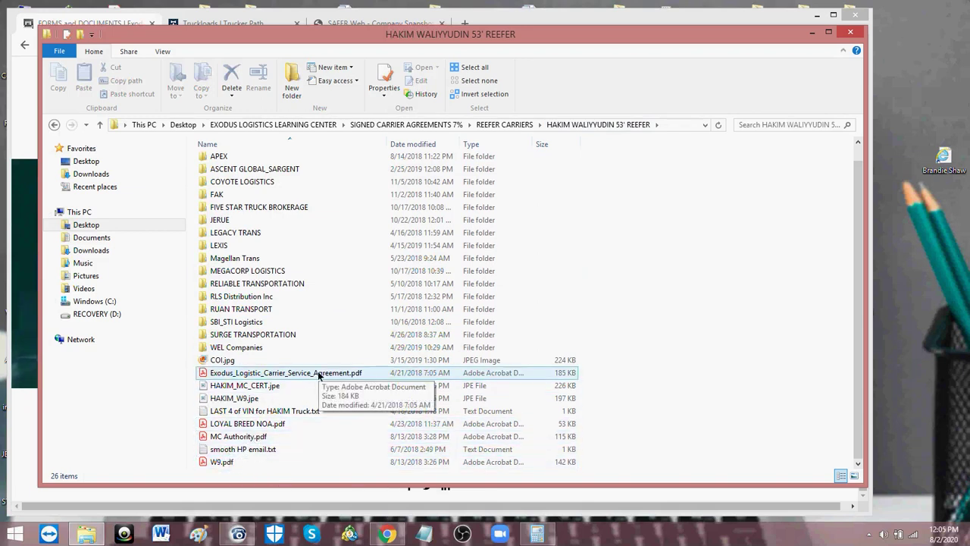
Point out the MC Authority.pdf, W9.pdf, COI.jpg and LOYAL BREED NOA.pdf files stored in the carrier's folder
click(229, 437)
click(226, 462)
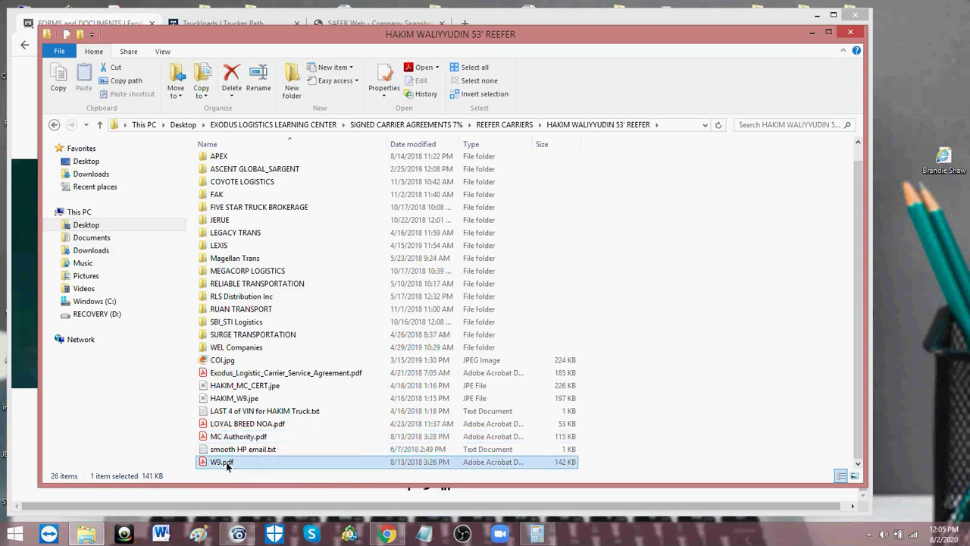
click(227, 362)
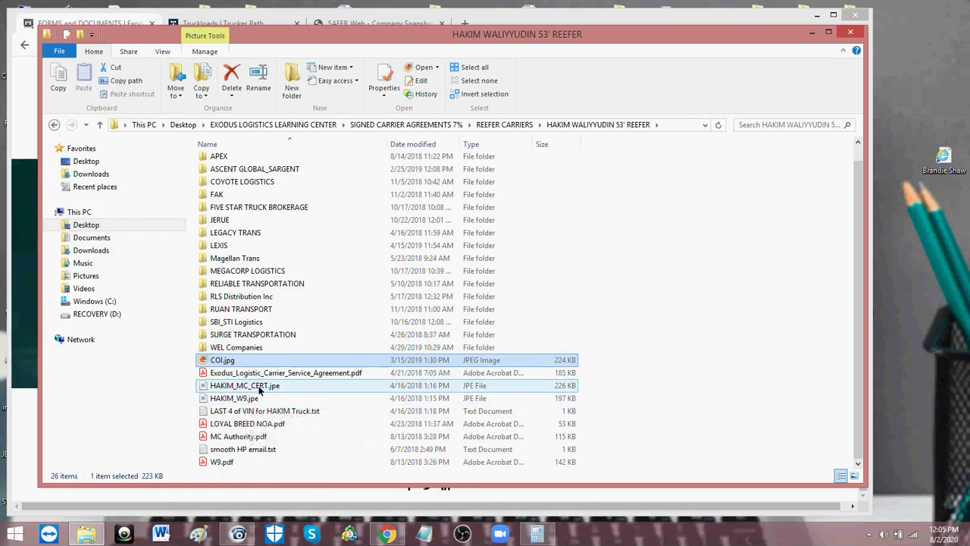
click(247, 424)
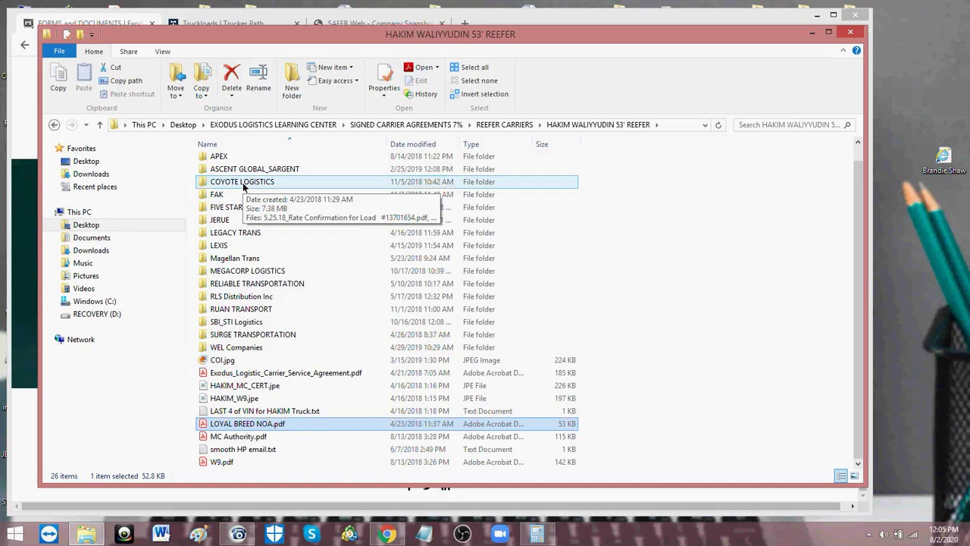
Open the carrier's COYOTE LOGISTICS subfolder and open the rate confirmation PDF dated 5.25.18
key(F5)
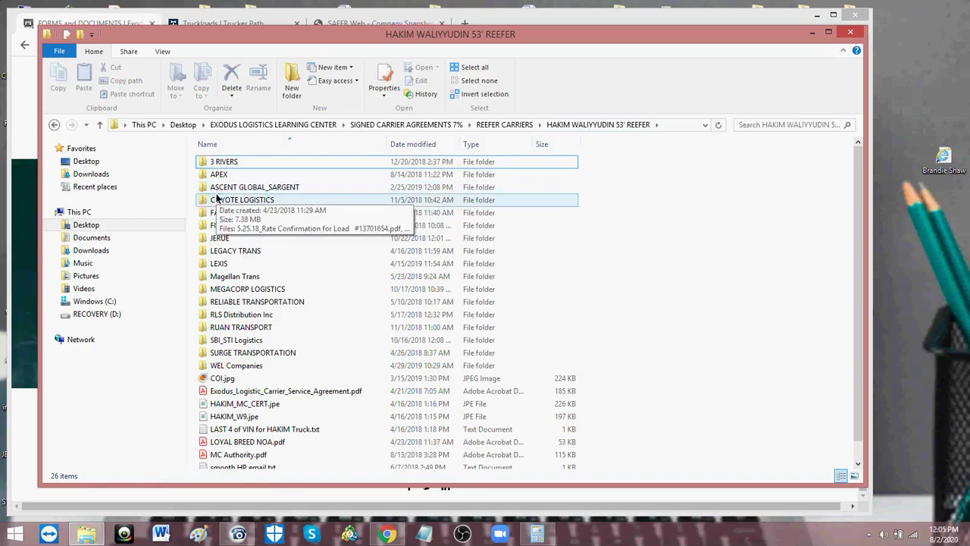
double_click(216, 199)
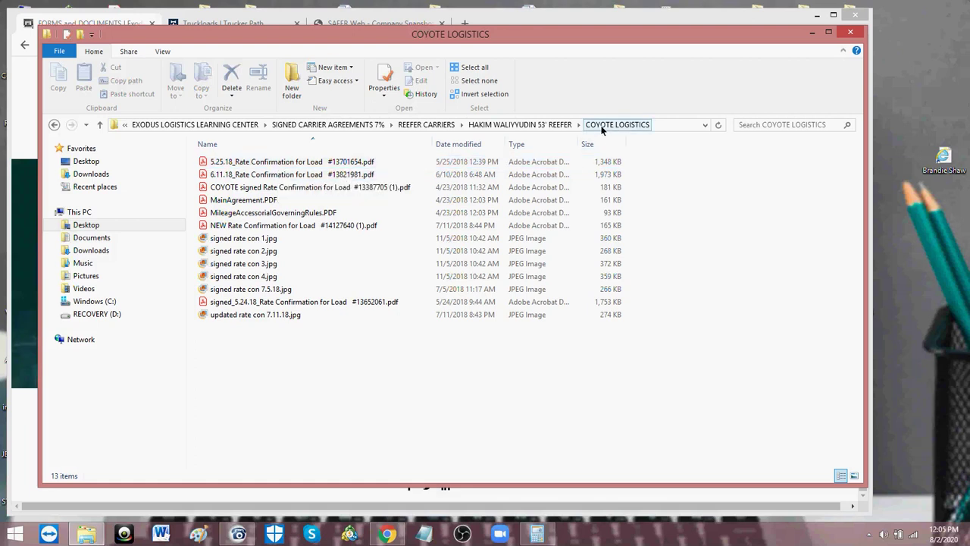
click(311, 166)
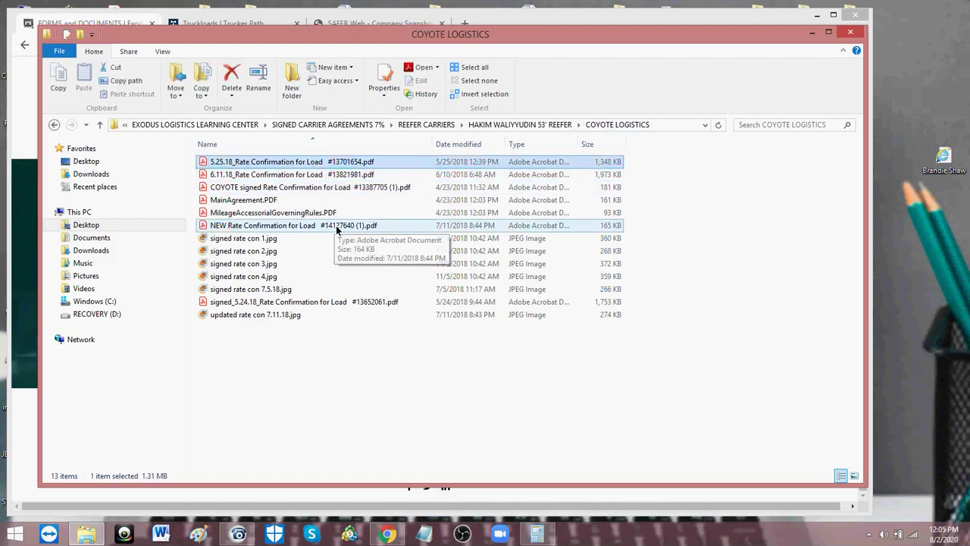
key(Return)
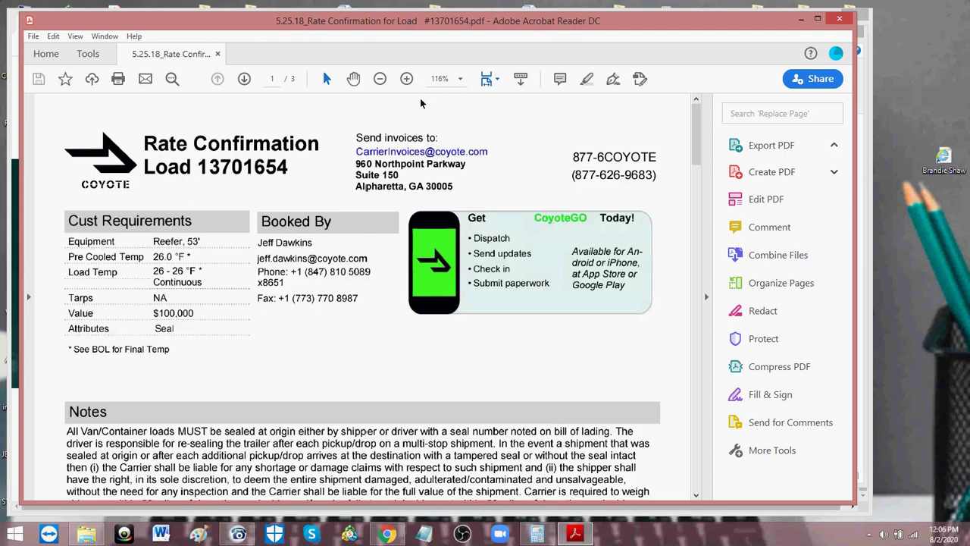
Set the rate confirmation's zoom to 100% and collapse the tools pane to widen the page view
click(465, 84)
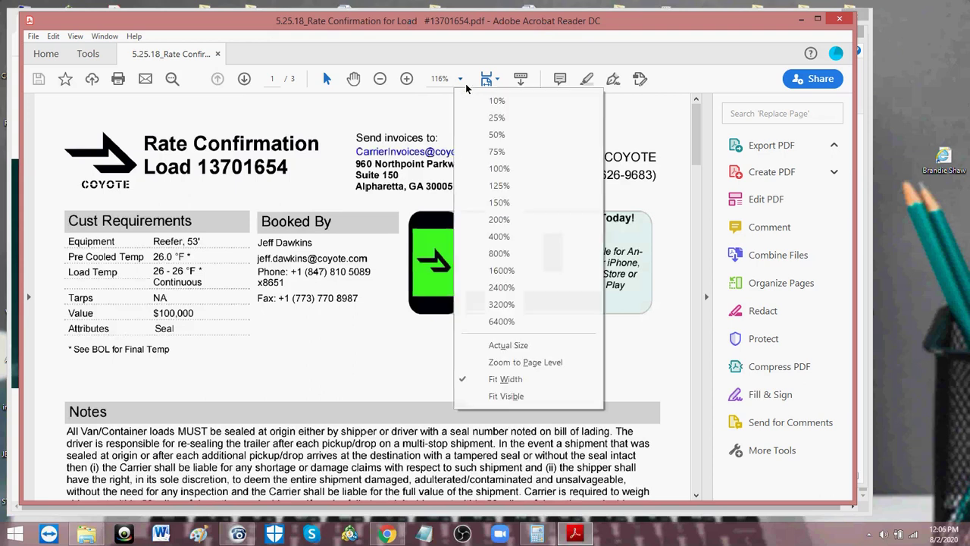
click(510, 174)
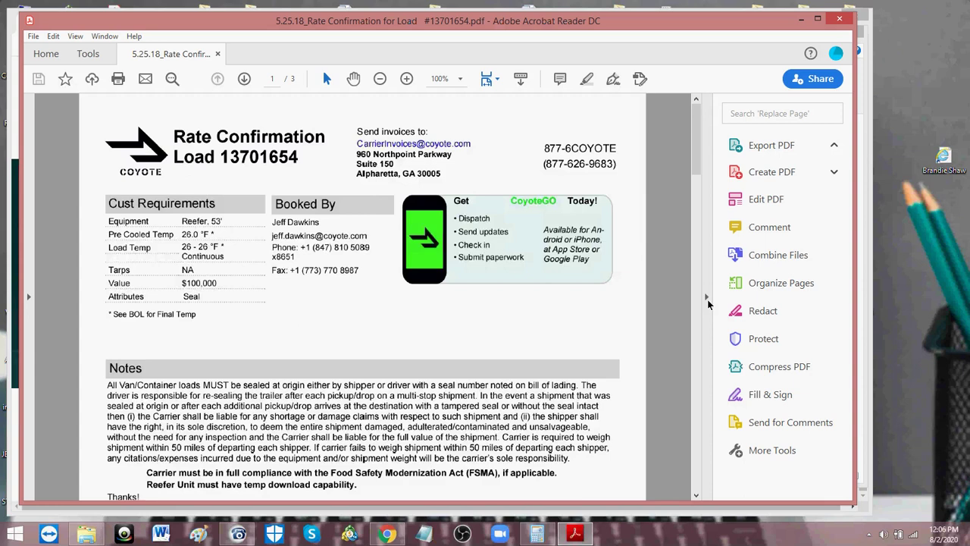
click(707, 299)
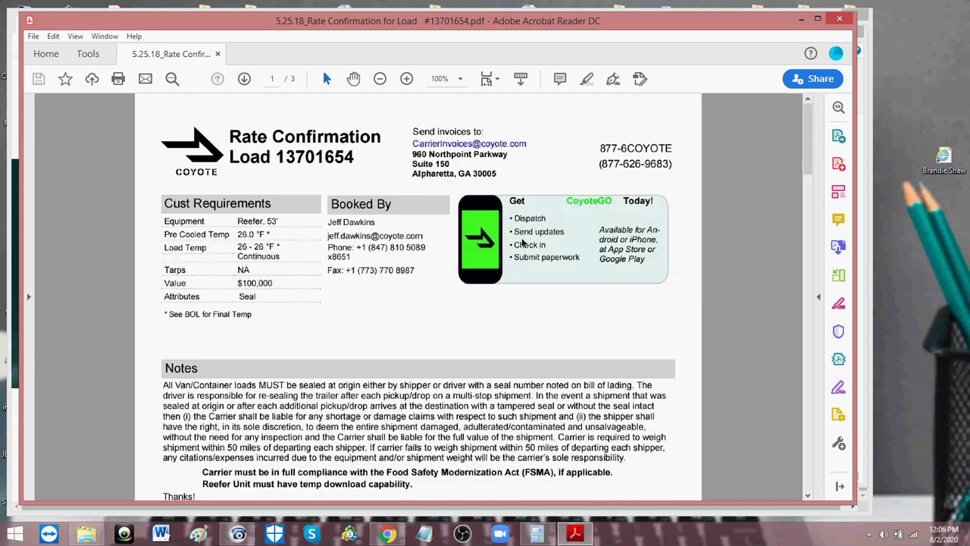
Examine the rate confirmation's notes, Stop 1 pick-up, Stop 2 and Stop 3 deliveries, and charges
scroll(483, 241, down, 5)
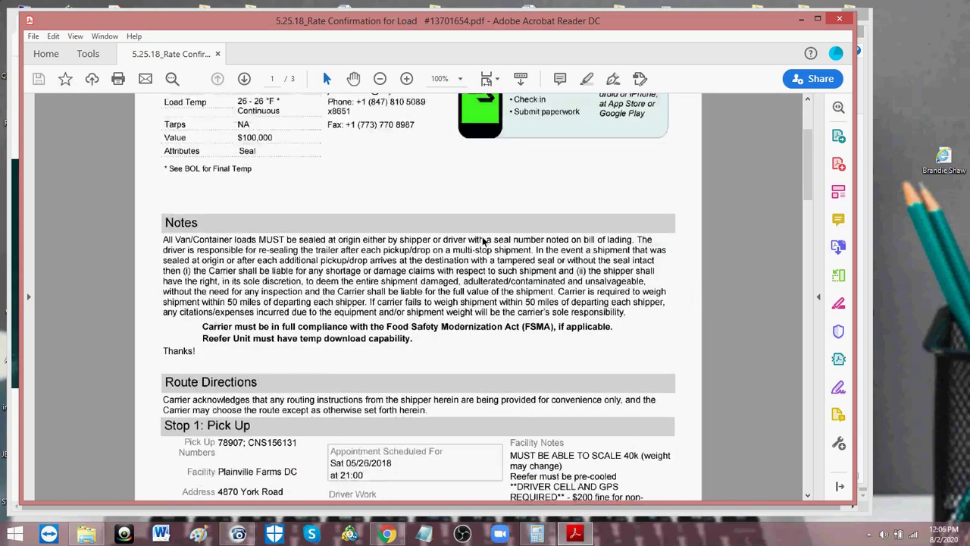
scroll(383, 239, down, 1)
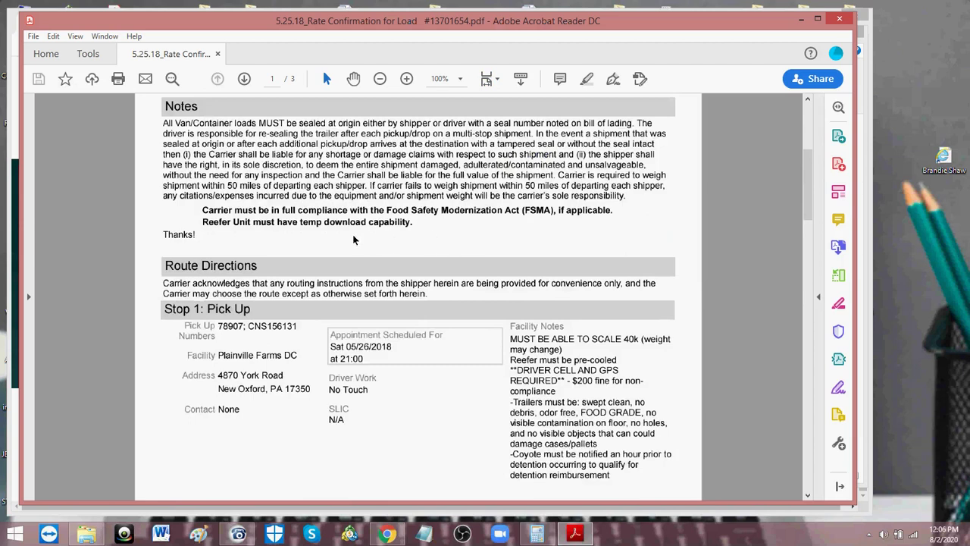
scroll(352, 239, down, 12)
scroll(352, 240, down, 5)
scroll(351, 237, up, 18)
scroll(270, 216, down, 18)
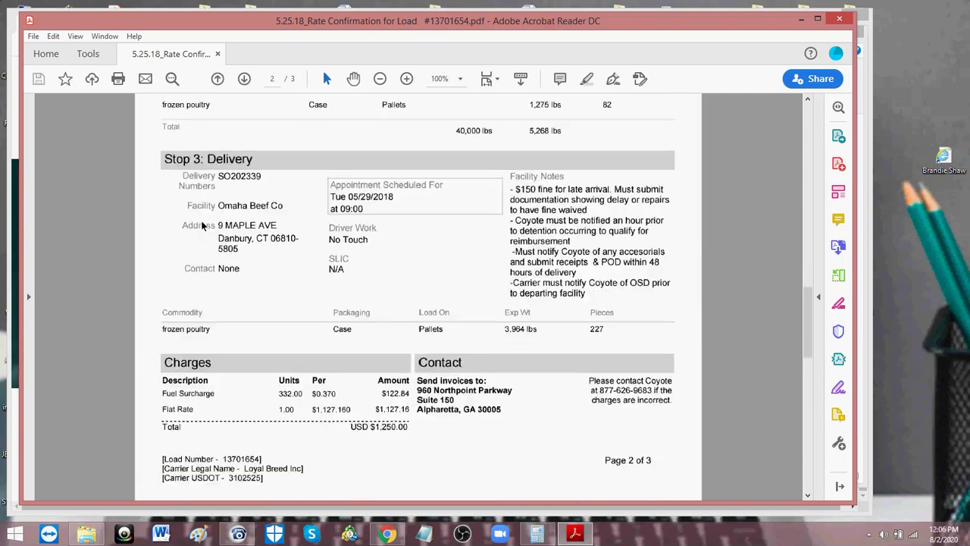
scroll(203, 226, down, 3)
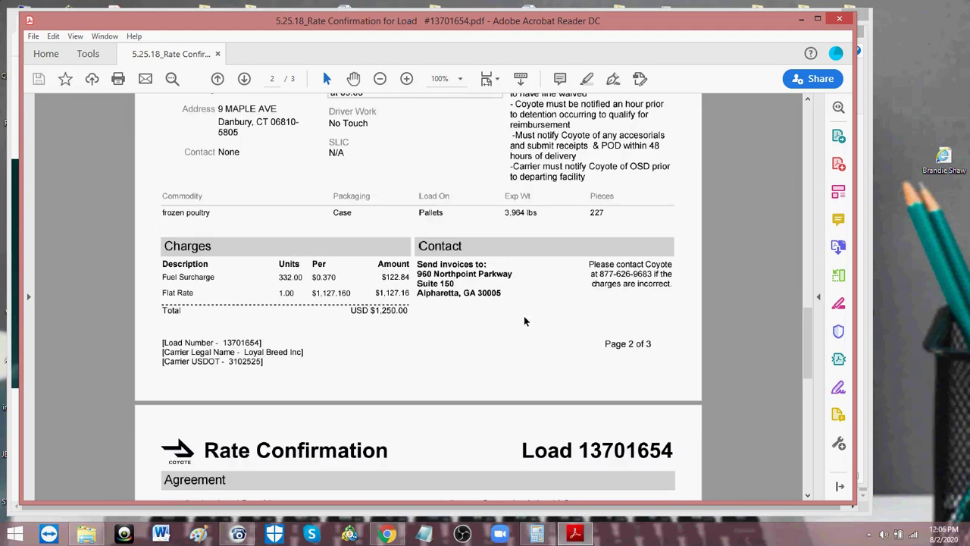
scroll(670, 243, up, 4)
scroll(377, 295, down, 3)
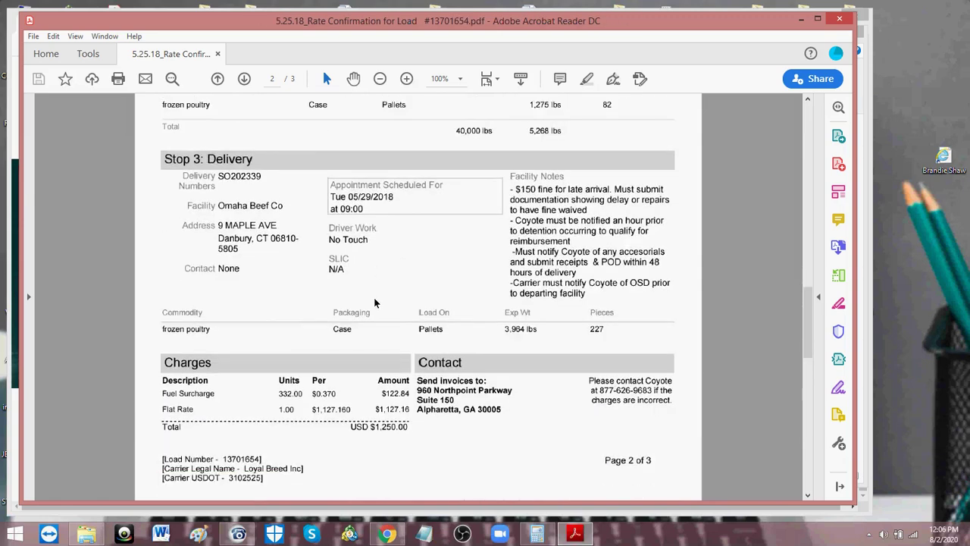
scroll(373, 304, up, 15)
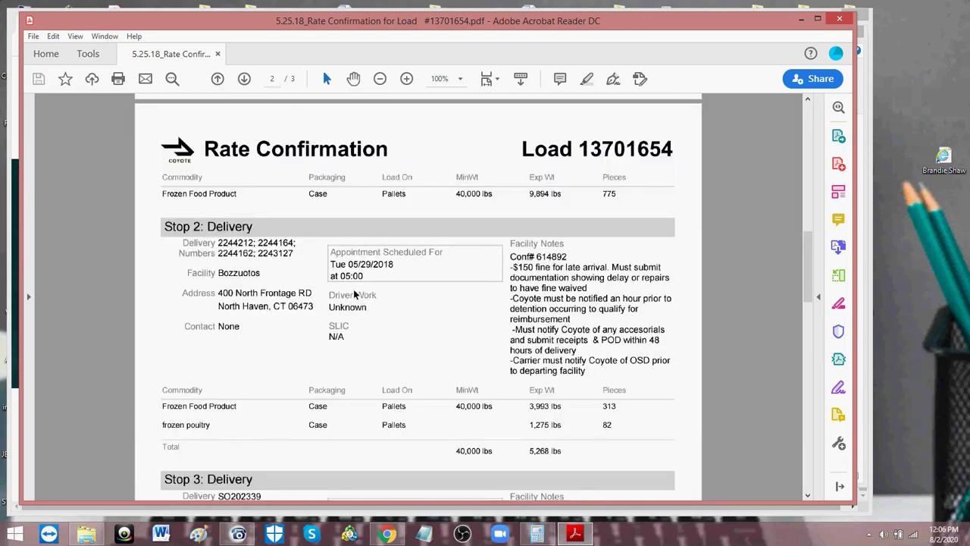
scroll(318, 286, up, 5)
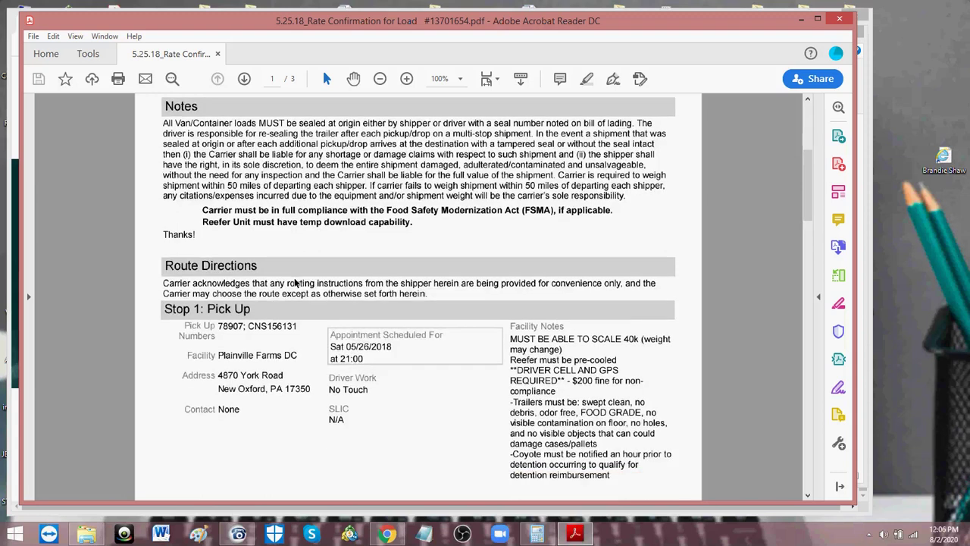
scroll(279, 388, down, 12)
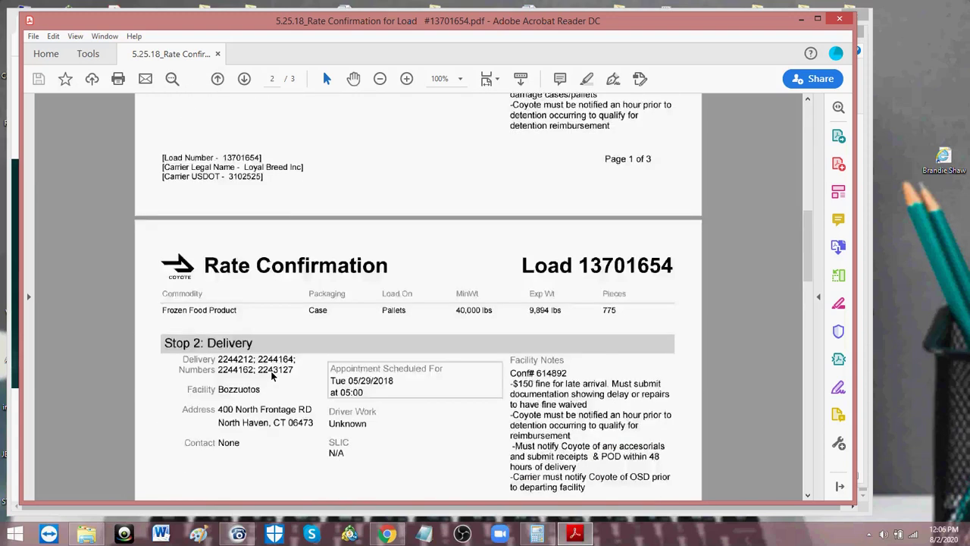
scroll(290, 323, down, 6)
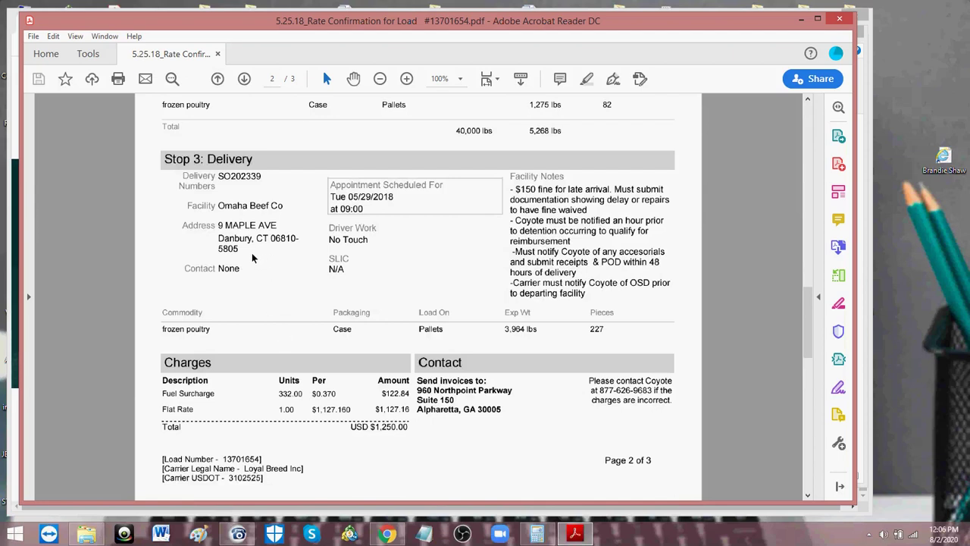
scroll(254, 254, up, 18)
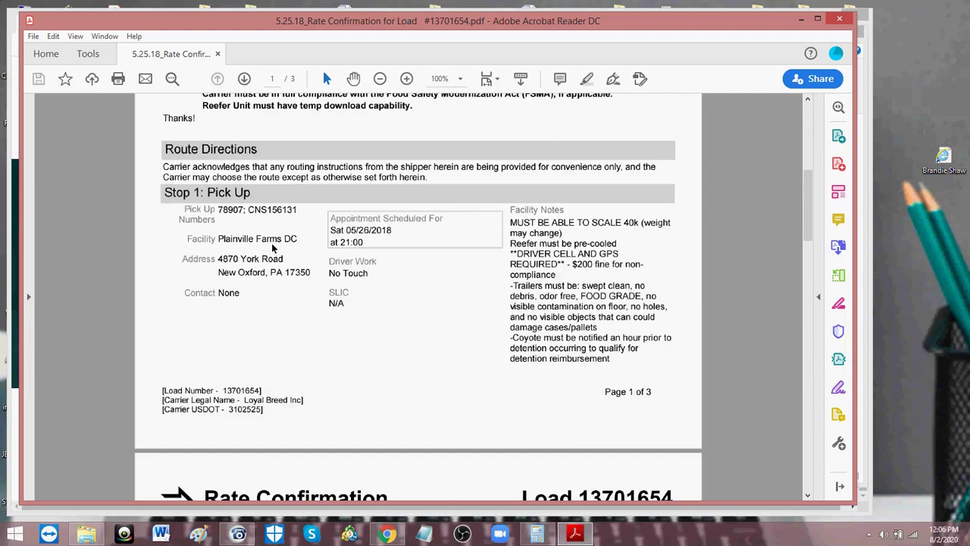
Minimize the PDF, switch to Chrome, and search Google in a new tab for the route "oxford pa to danbury ct"
click(801, 18)
click(639, 22)
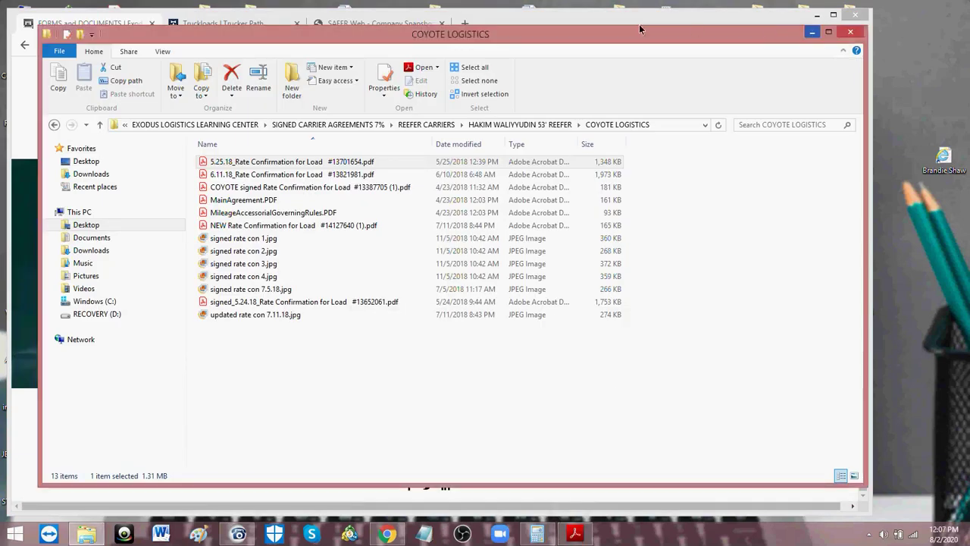
click(465, 23)
click(529, 64)
click(317, 242)
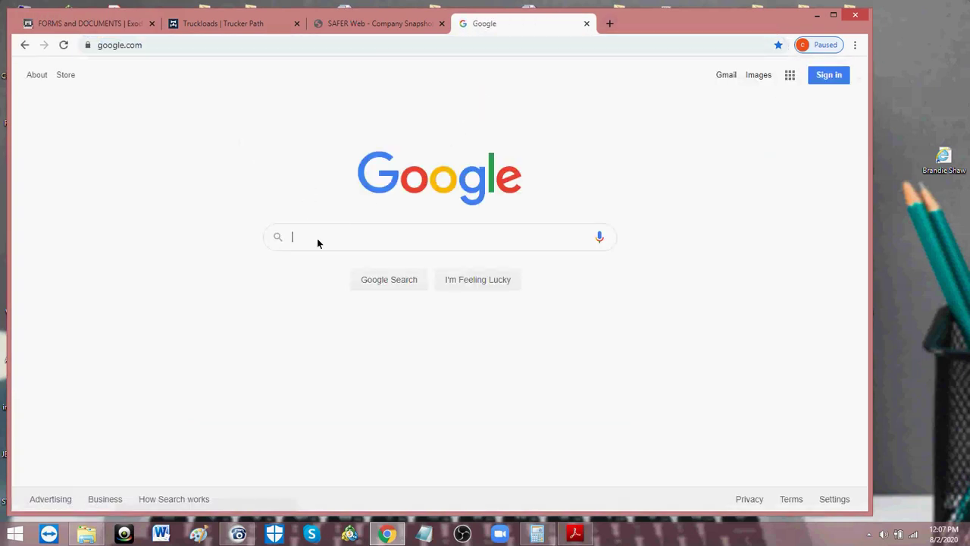
text(ox)
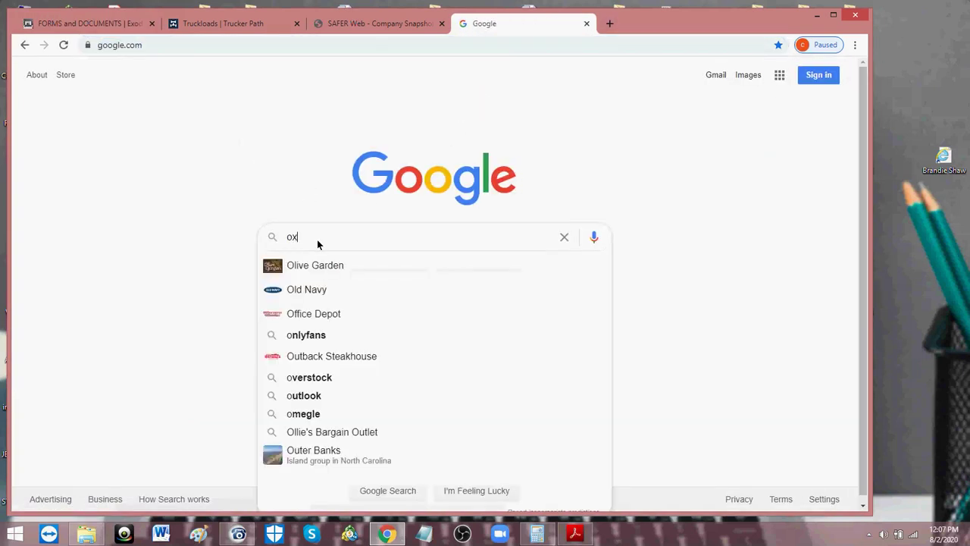
text(ford, p)
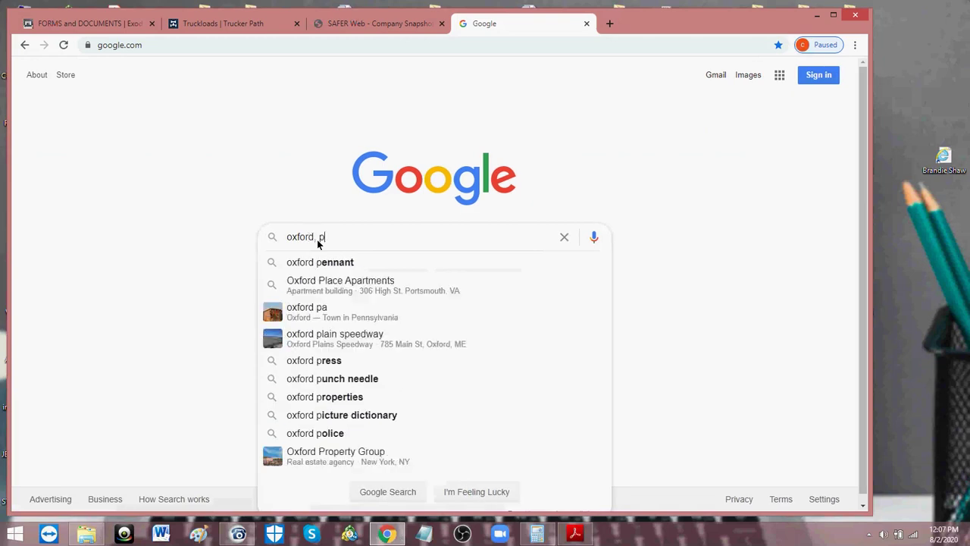
text(a to danbury)
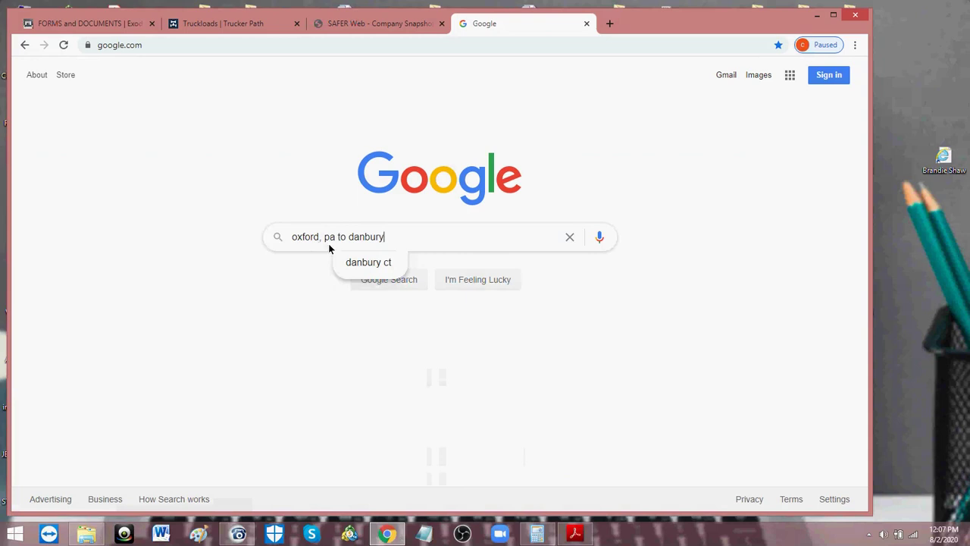
click(355, 266)
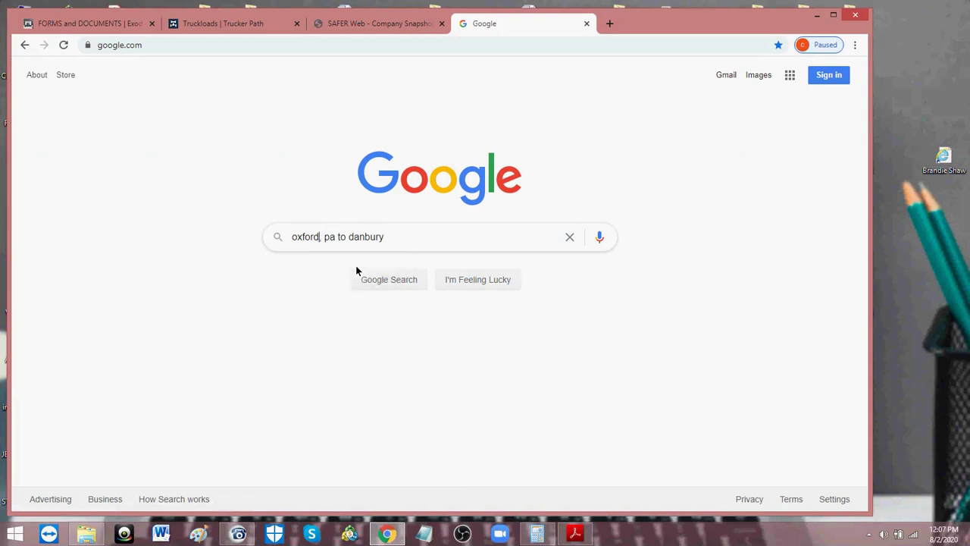
click(392, 244)
click(379, 262)
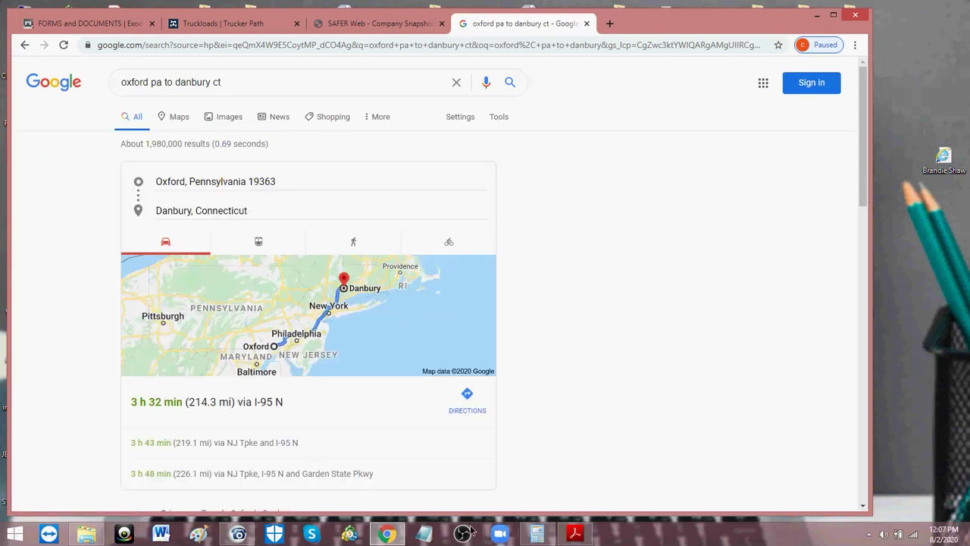
Switch to Calculator and divide the load's 1250 total by 215 miles to get the rate per mile
click(537, 533)
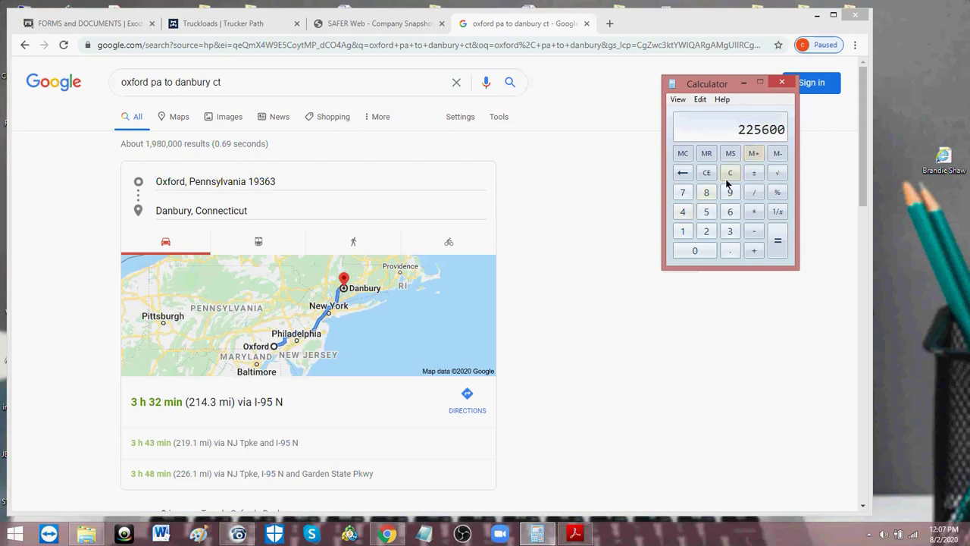
click(730, 173)
click(682, 231)
click(705, 231)
click(706, 213)
click(693, 250)
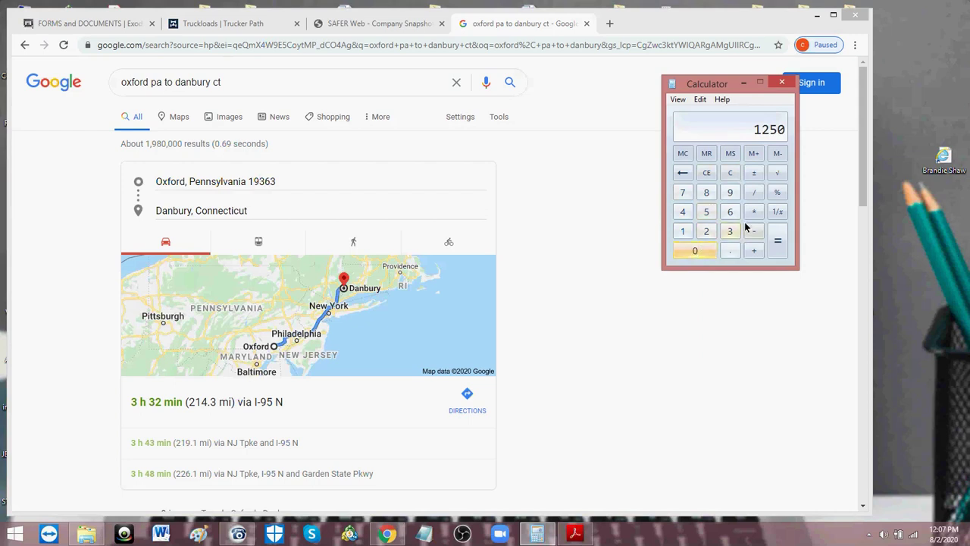
click(753, 192)
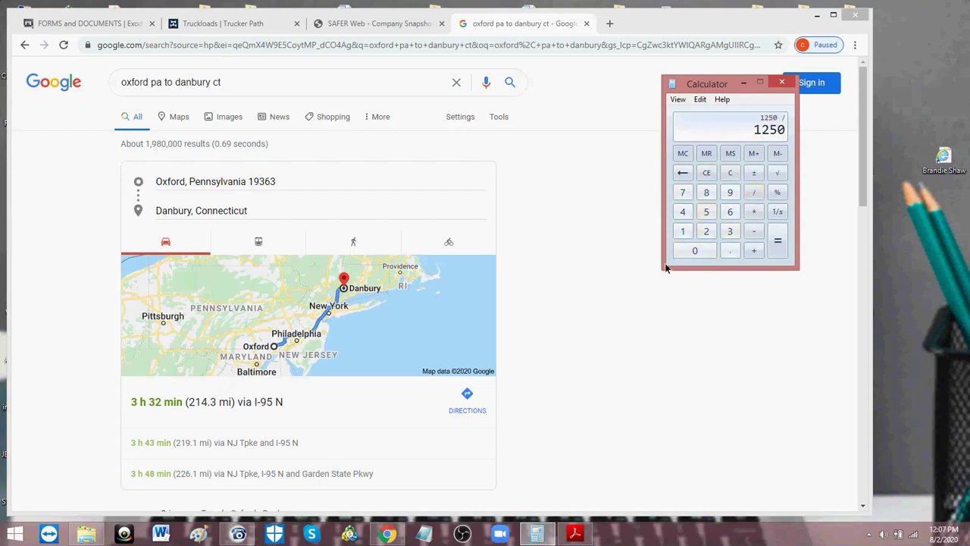
click(706, 231)
click(683, 232)
click(707, 212)
click(776, 236)
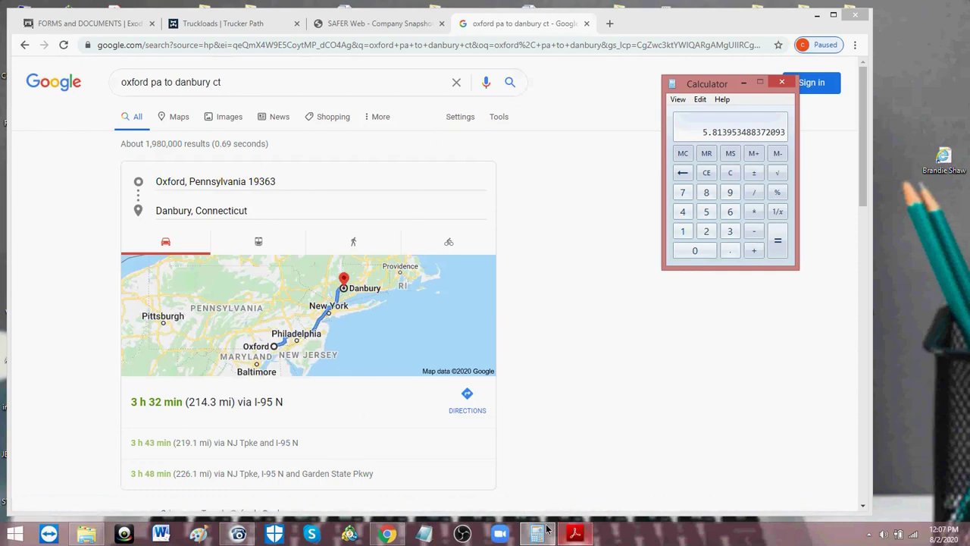
Return to the rate confirmation in Acrobat Reader and recheck the pick-up and both delivery locations
click(574, 534)
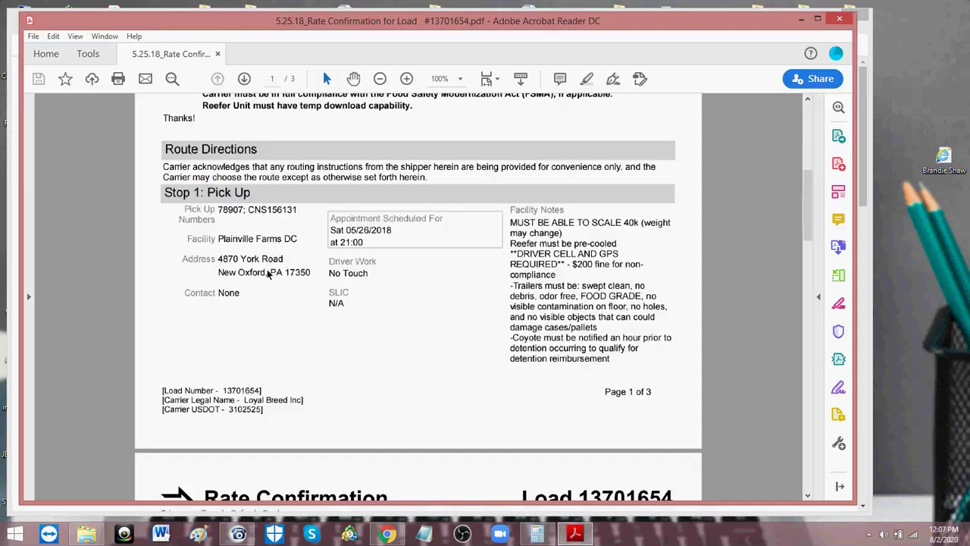
scroll(270, 275, down, 5)
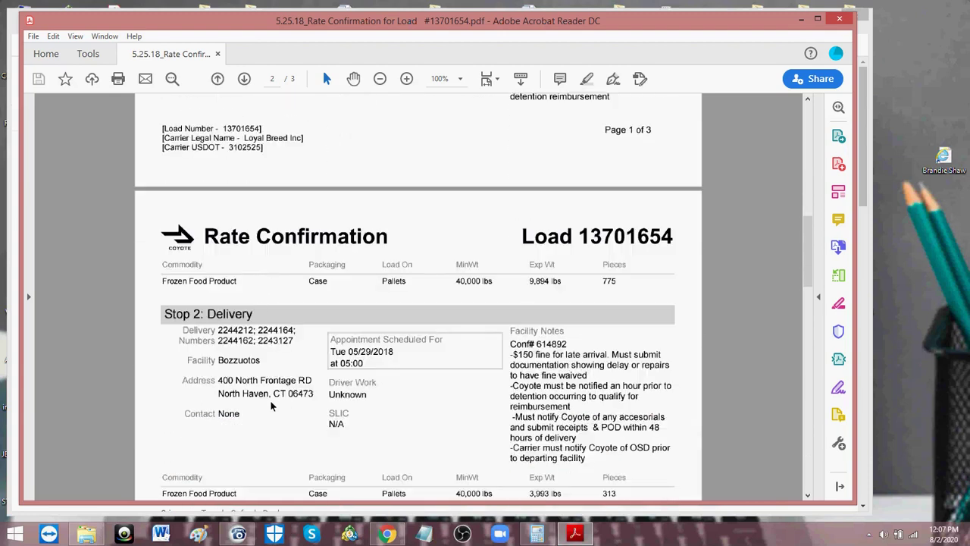
scroll(236, 407, down, 5)
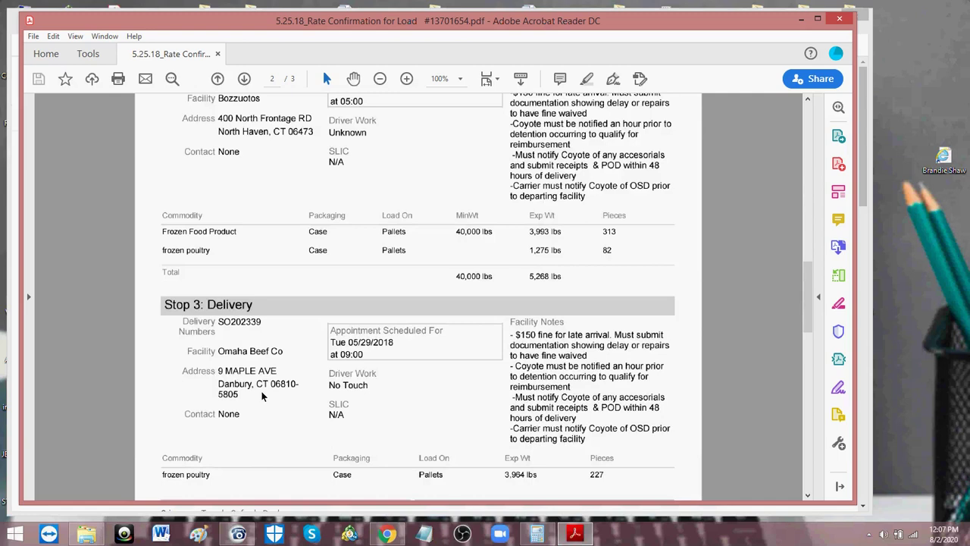
scroll(262, 392, up, 8)
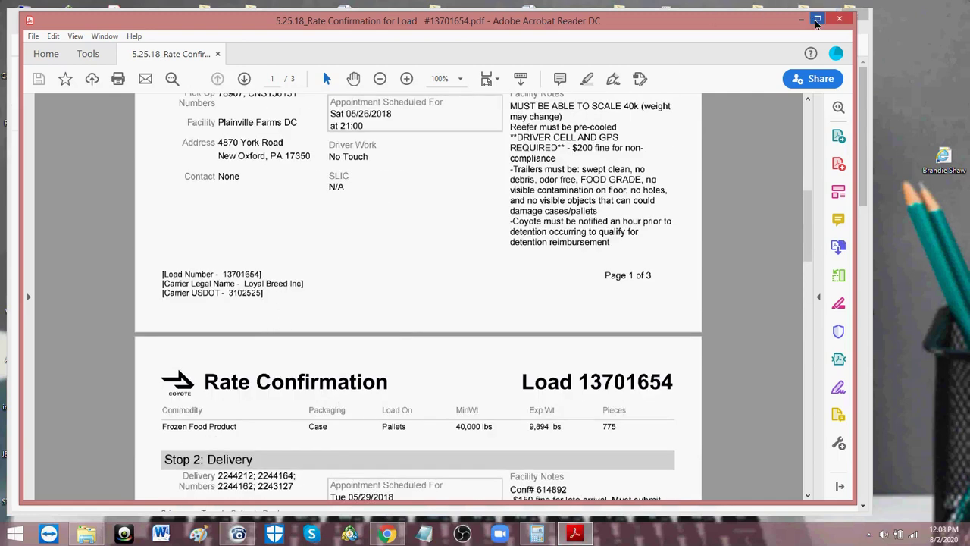
Close the rate confirmation PDF, minimize Calculator, and return to the FORMS and DOCUMENTS page in Chrome
click(838, 21)
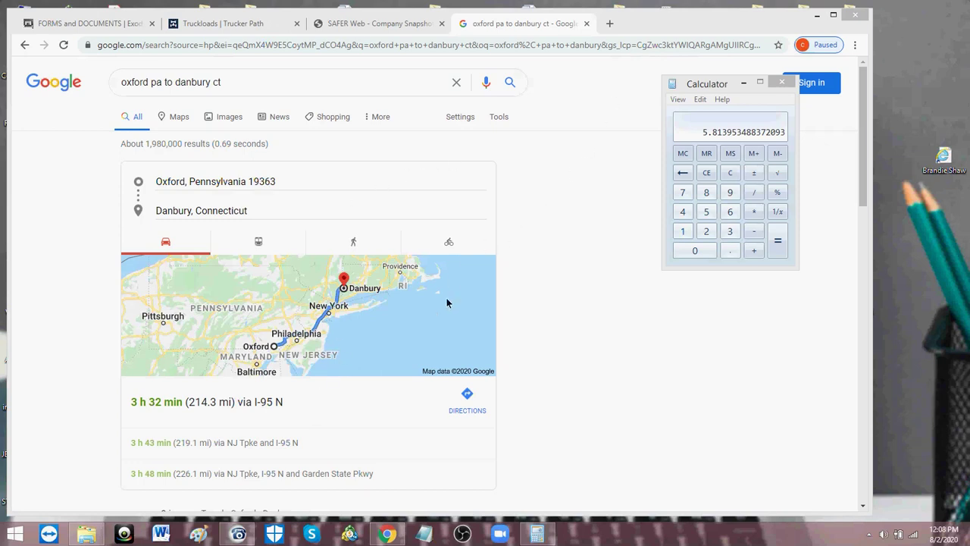
click(746, 84)
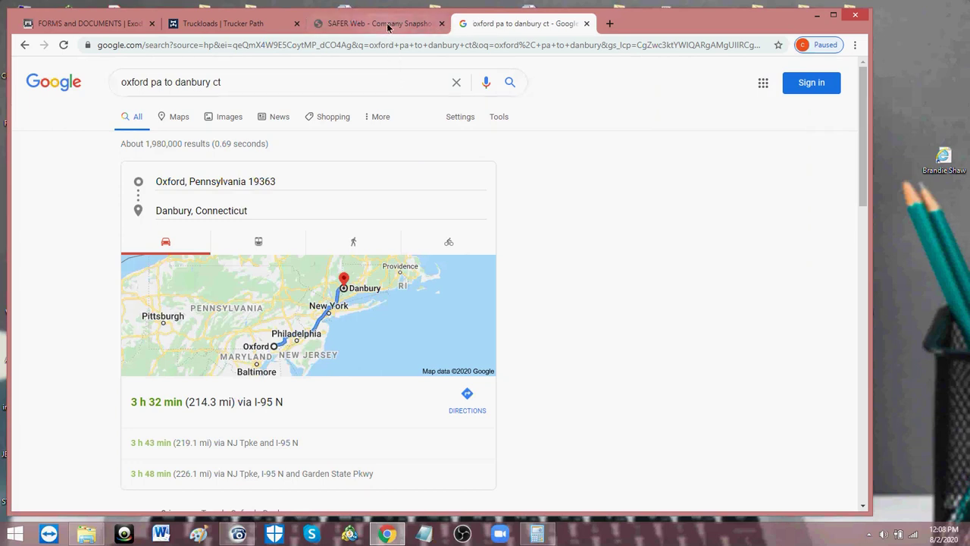
click(130, 28)
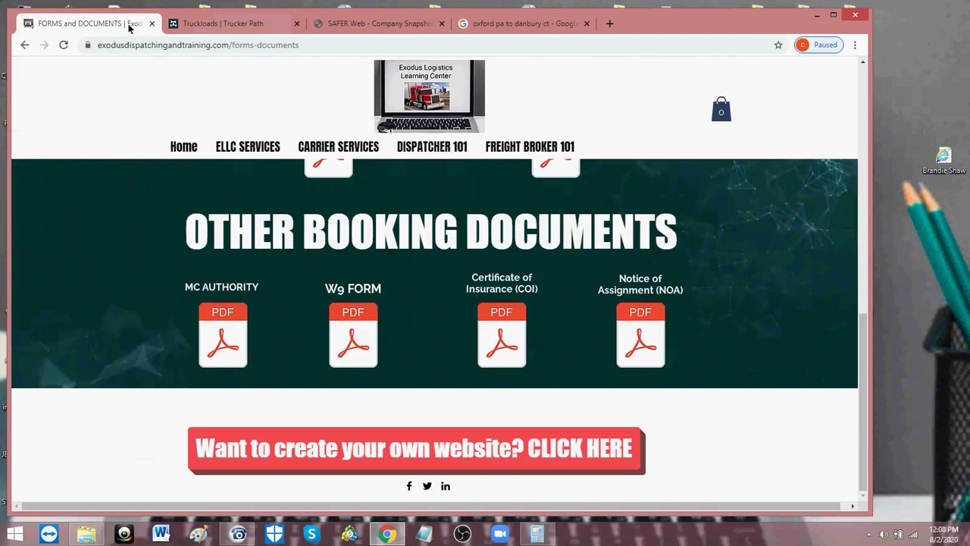
click(237, 534)
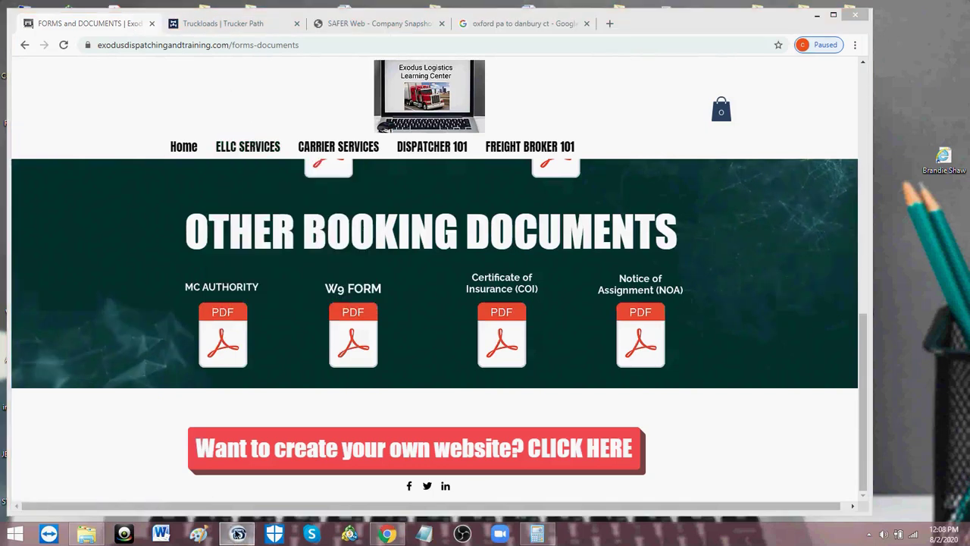
drag(532, 540, 117, 390)
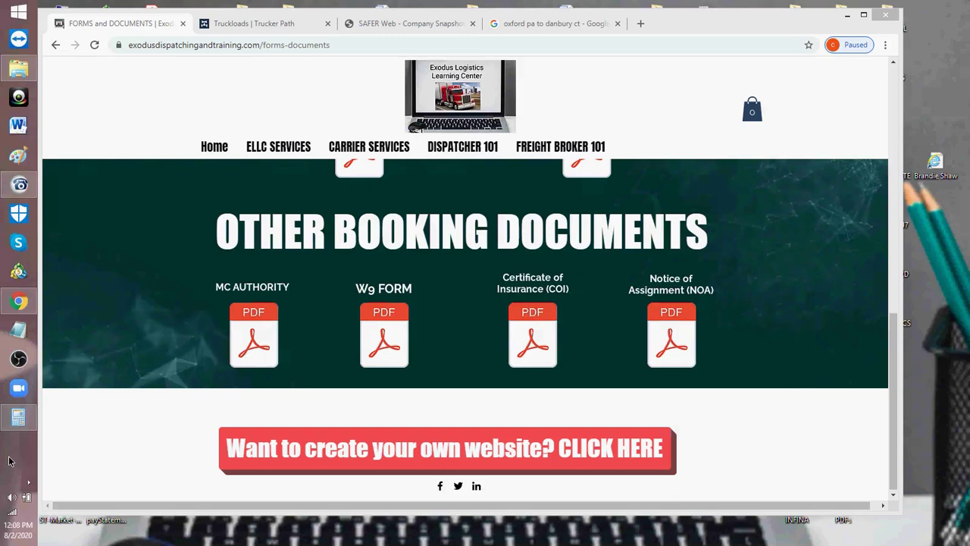
drag(13, 463, 135, 534)
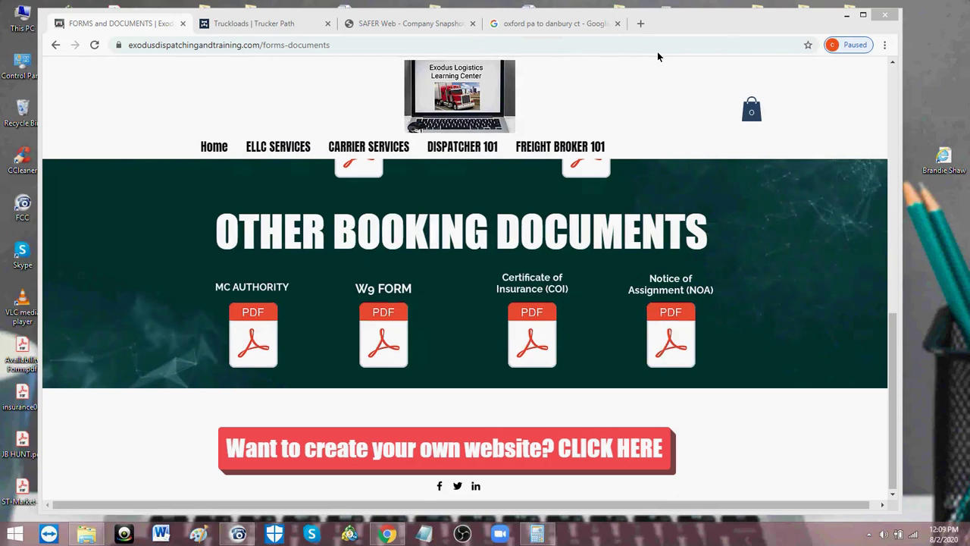
drag(737, 23, 705, 21)
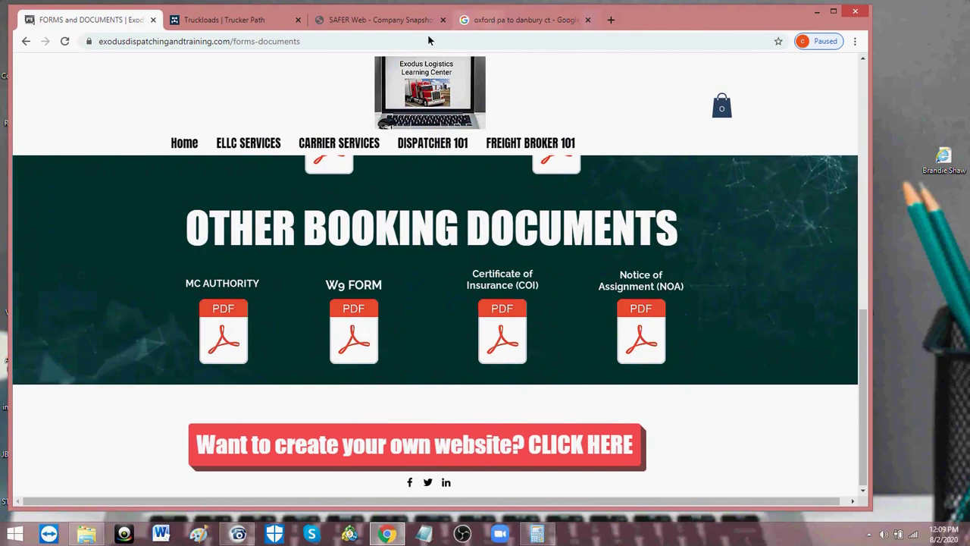
Open the Dispatcher 101 page for Module 2: Loadboards, and load the bookmarked 123LOADBOARD site in a new tab
mouse_move(419, 150)
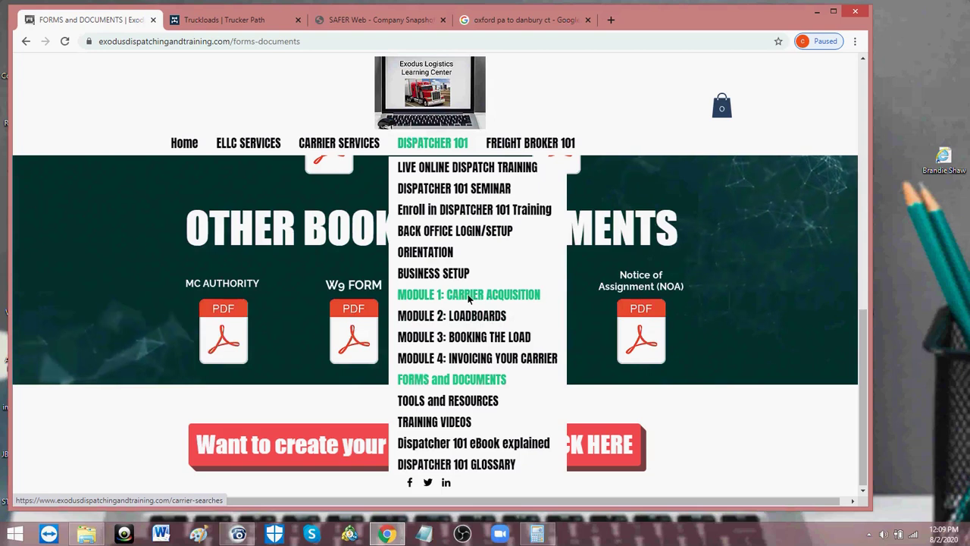
click(477, 320)
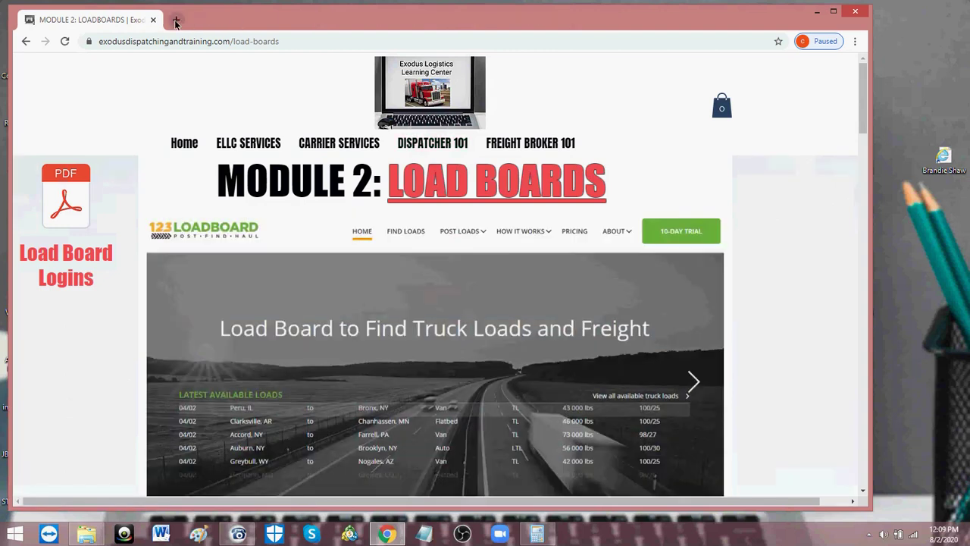
click(177, 19)
click(168, 58)
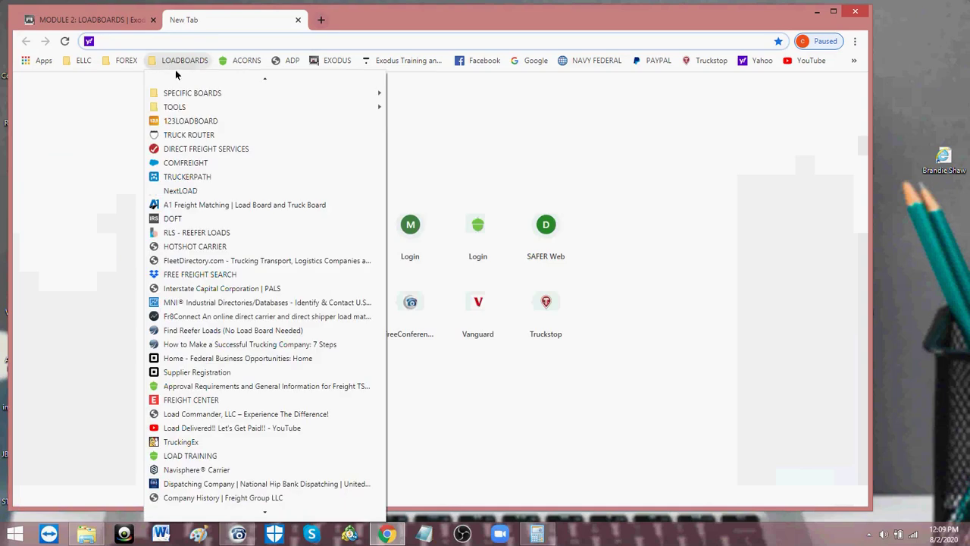
click(185, 117)
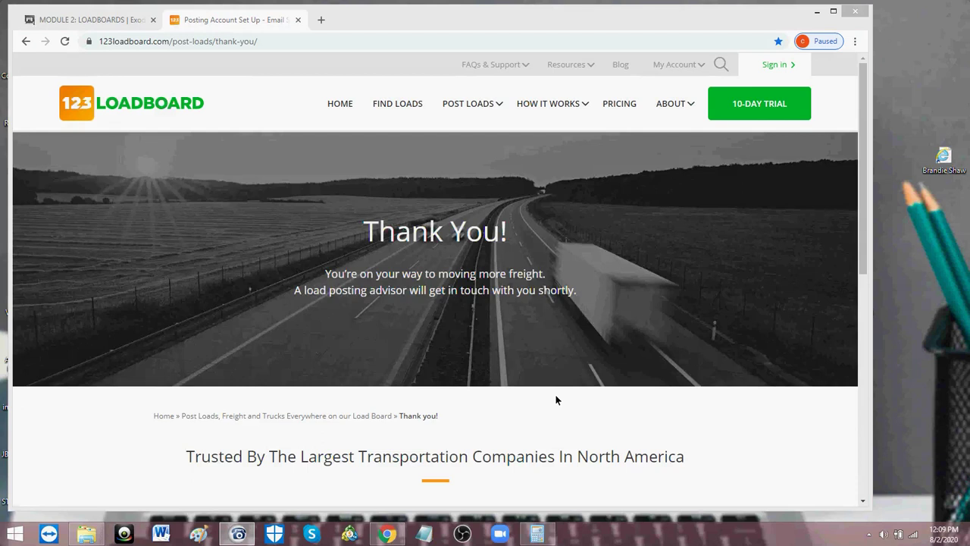
Sign in to the 123Loadboard member account with the saved e-mail and password
drag(680, 539, 15, 493)
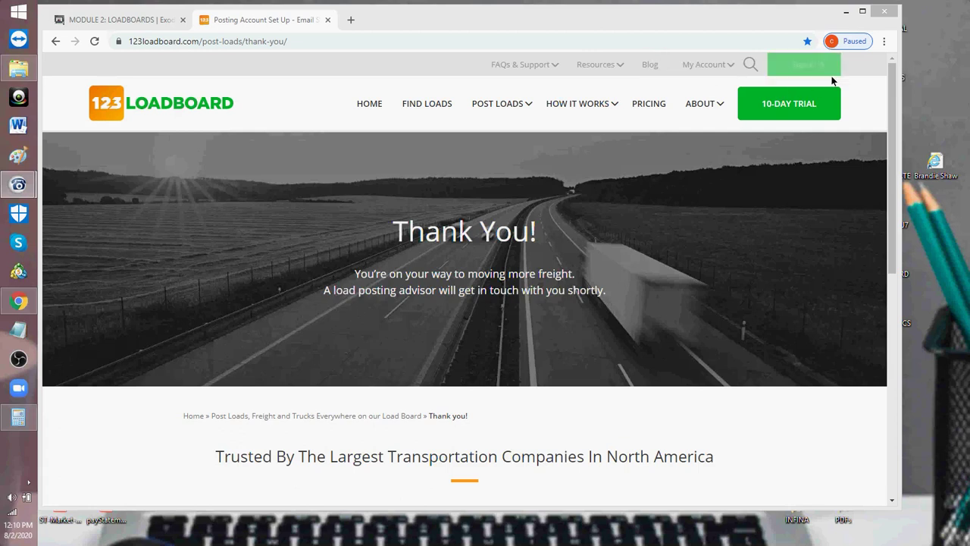
click(808, 68)
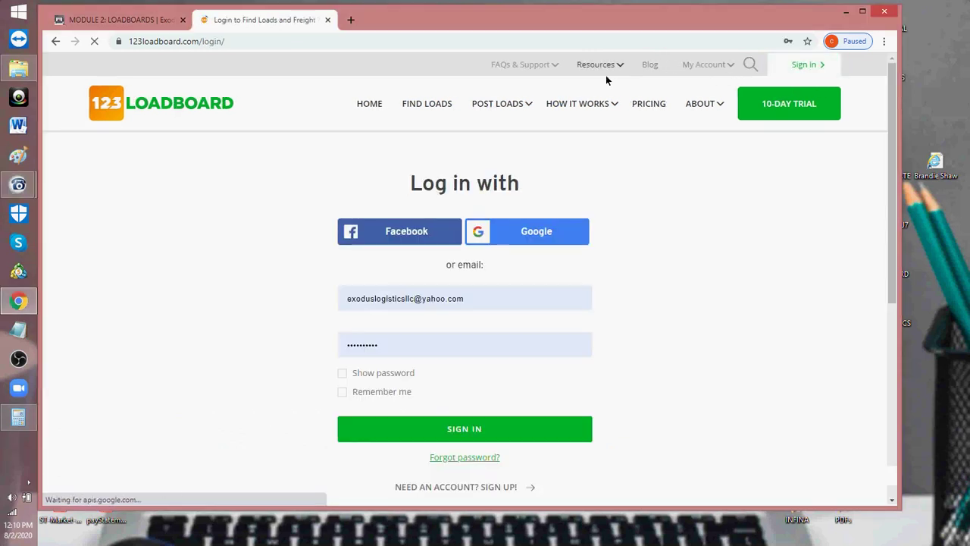
click(456, 432)
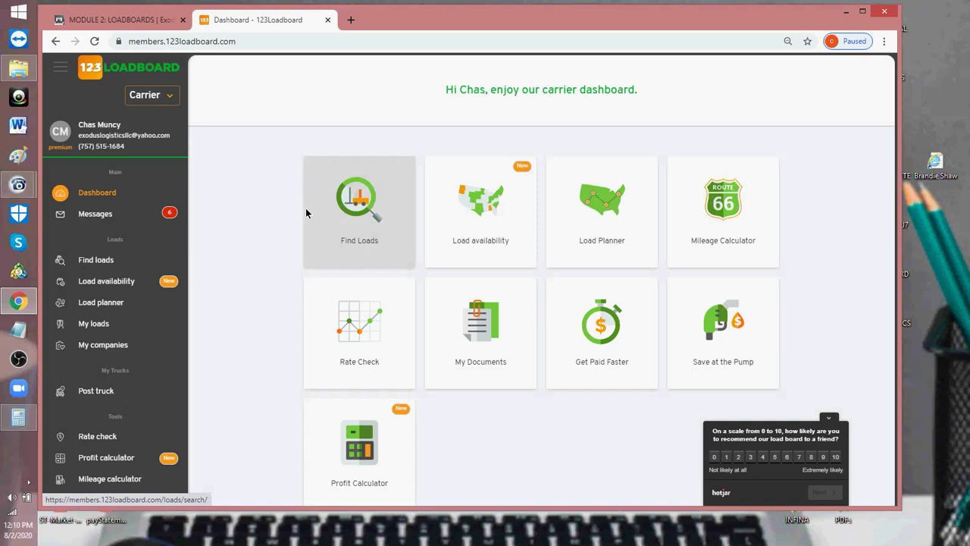
Close the open COYOTE LOGISTICS folder window and move the taskbar back to the bottom edge of the desktop
click(19, 68)
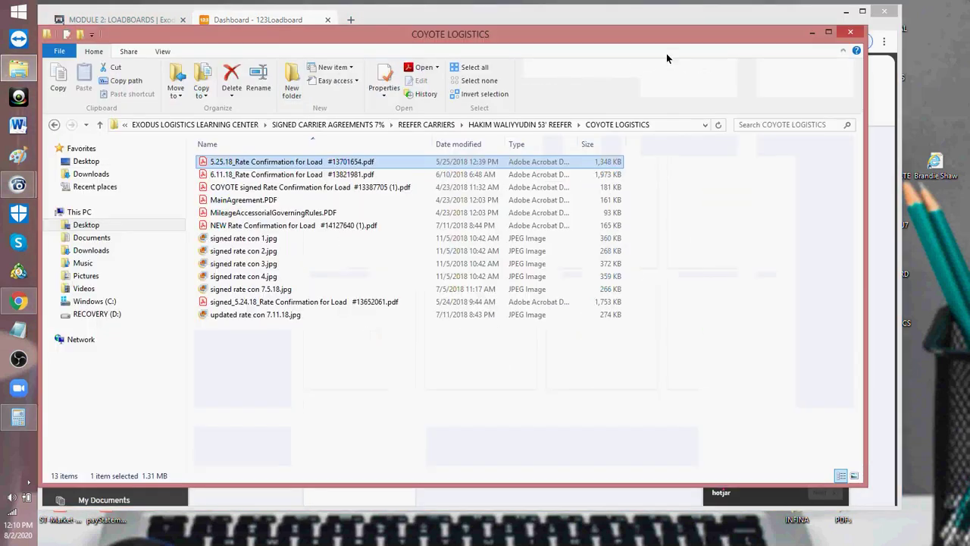
click(850, 32)
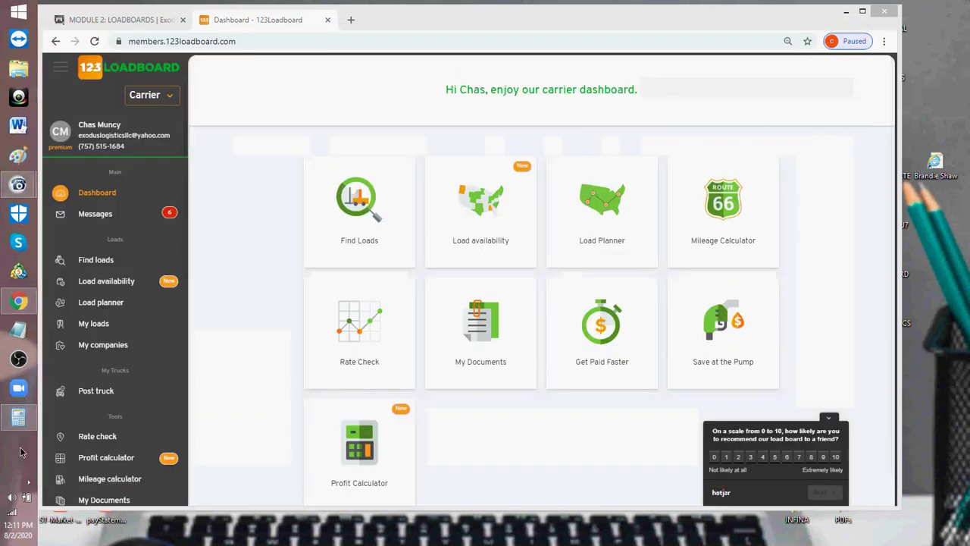
drag(23, 451, 94, 523)
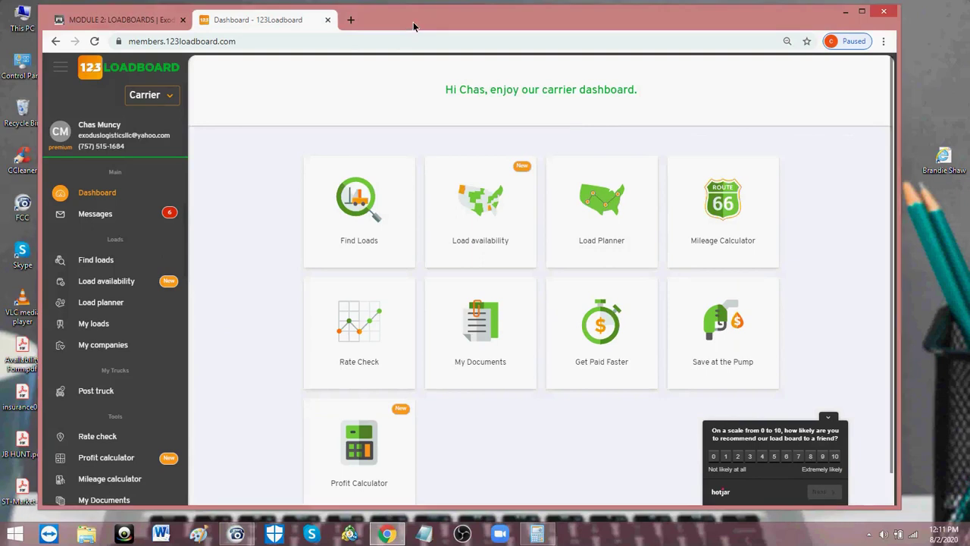
Open Find Loads from the dashboard and set the origin to Atlanta, GA, excluding Canada from the destinations
click(30, 66)
click(276, 201)
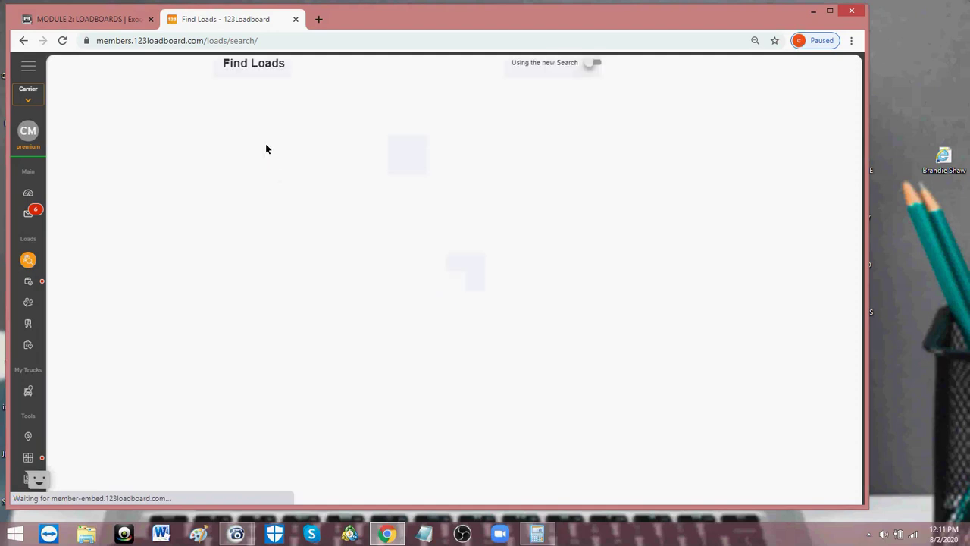
click(263, 126)
text(atlanta, ga)
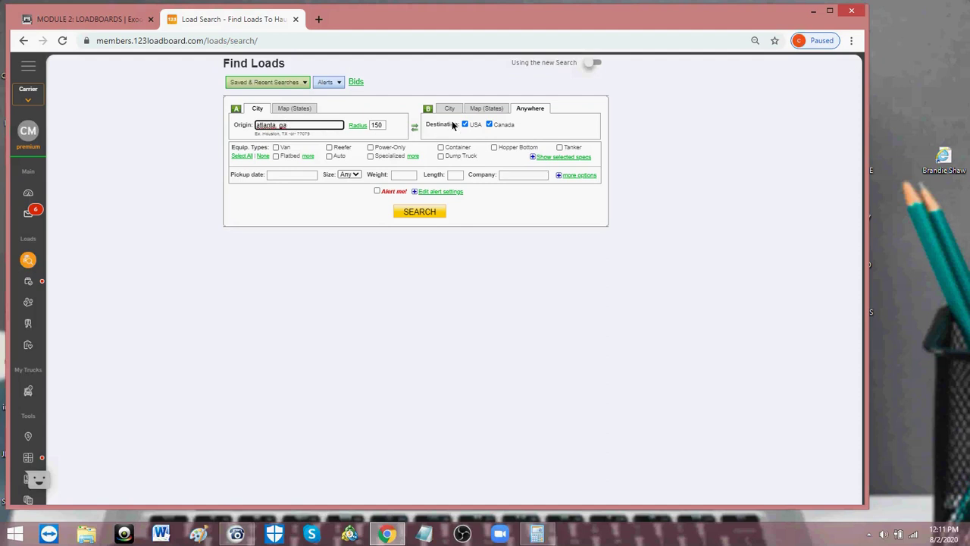
click(489, 124)
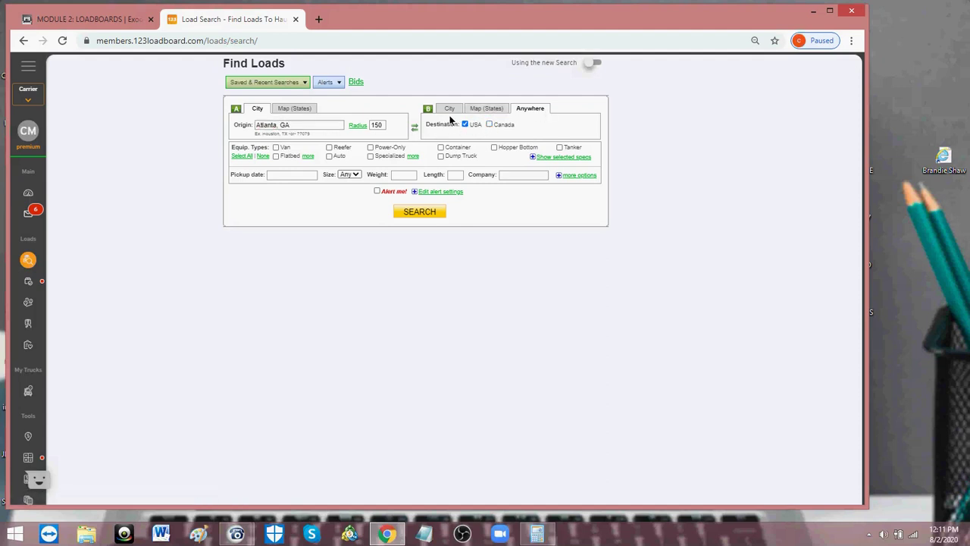
Select the Van, Flatbed and Reefer equipment types and run the load search
click(276, 148)
click(277, 156)
click(329, 147)
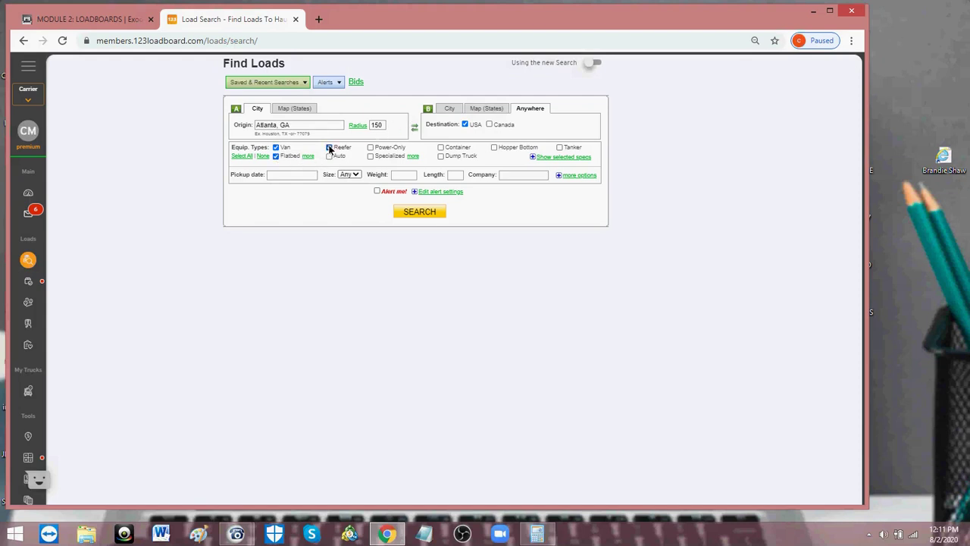
click(427, 212)
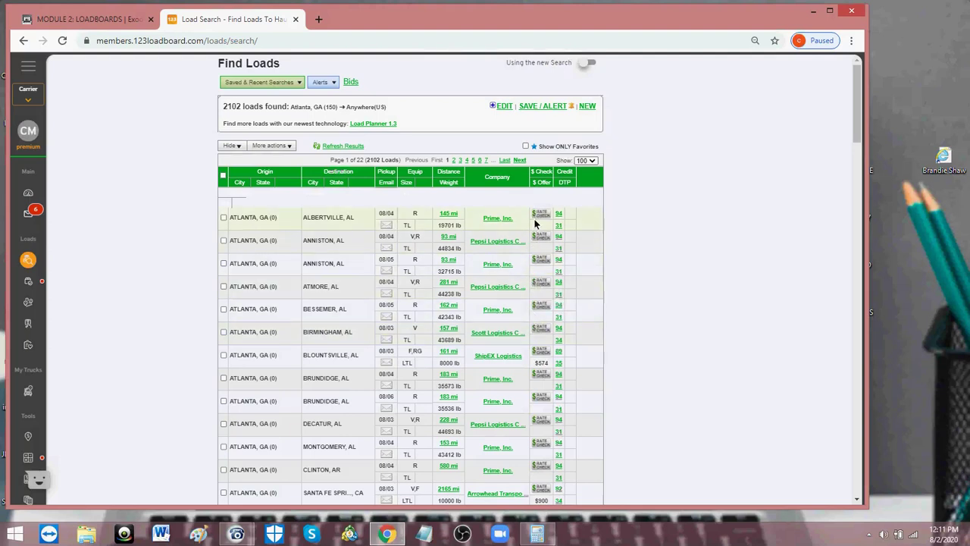
Sort the load results by highest offer and review the details of the Lanett, AL to Magna, UT load
click(543, 183)
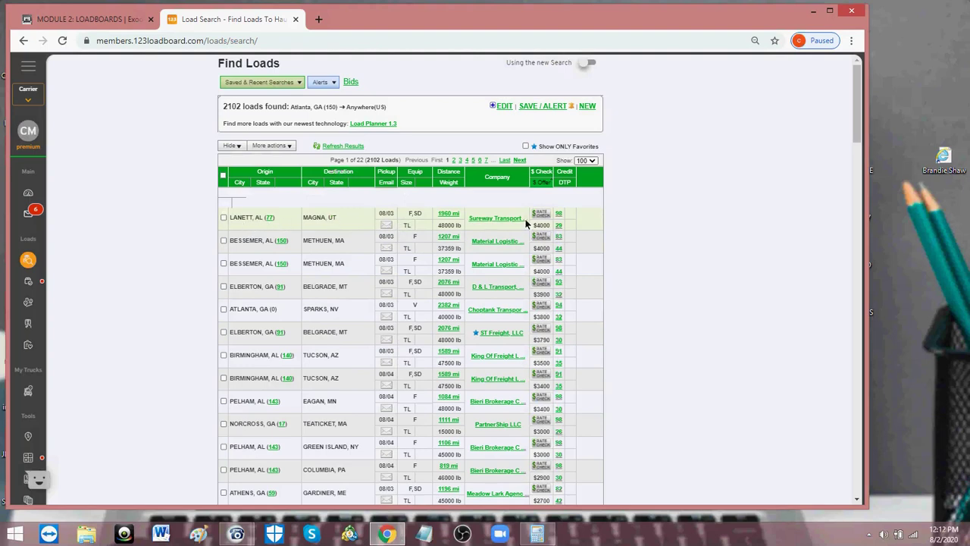
click(357, 216)
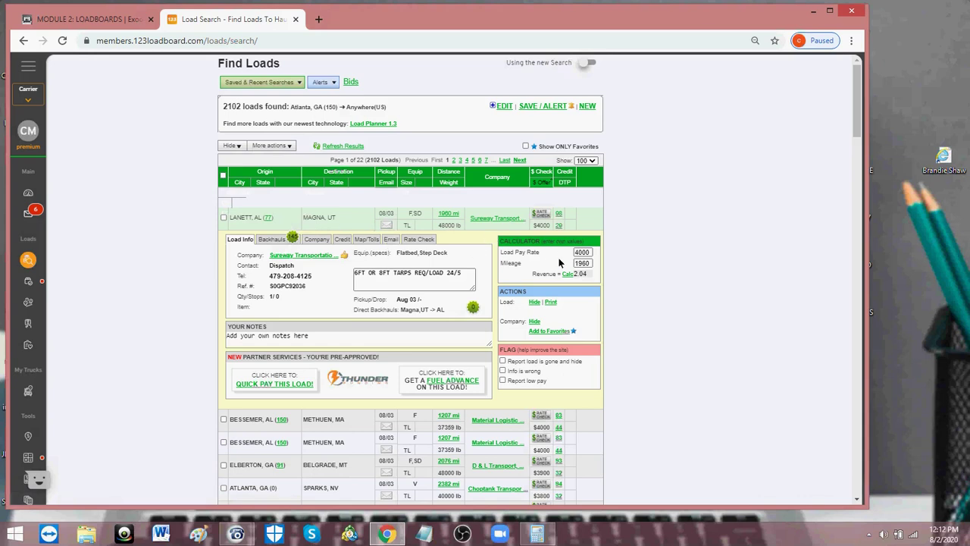
click(353, 217)
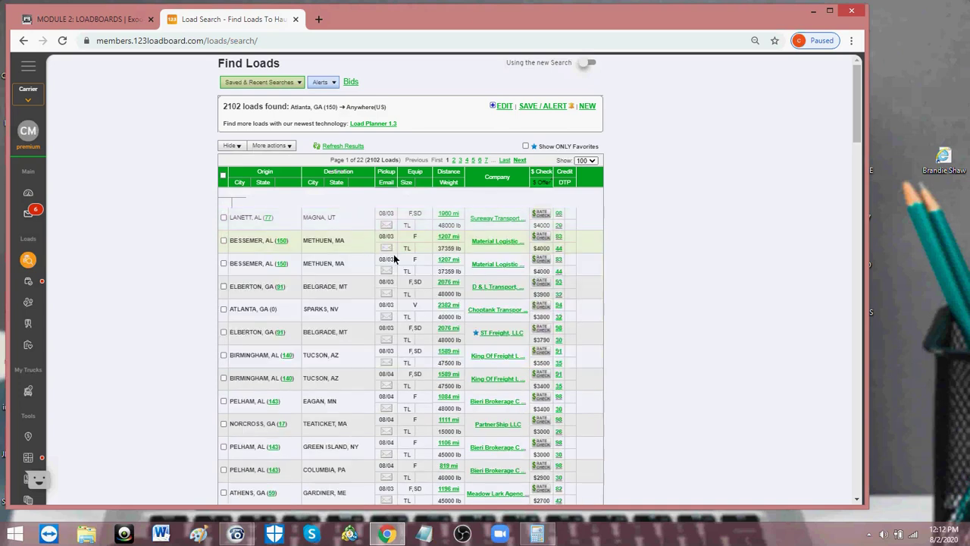